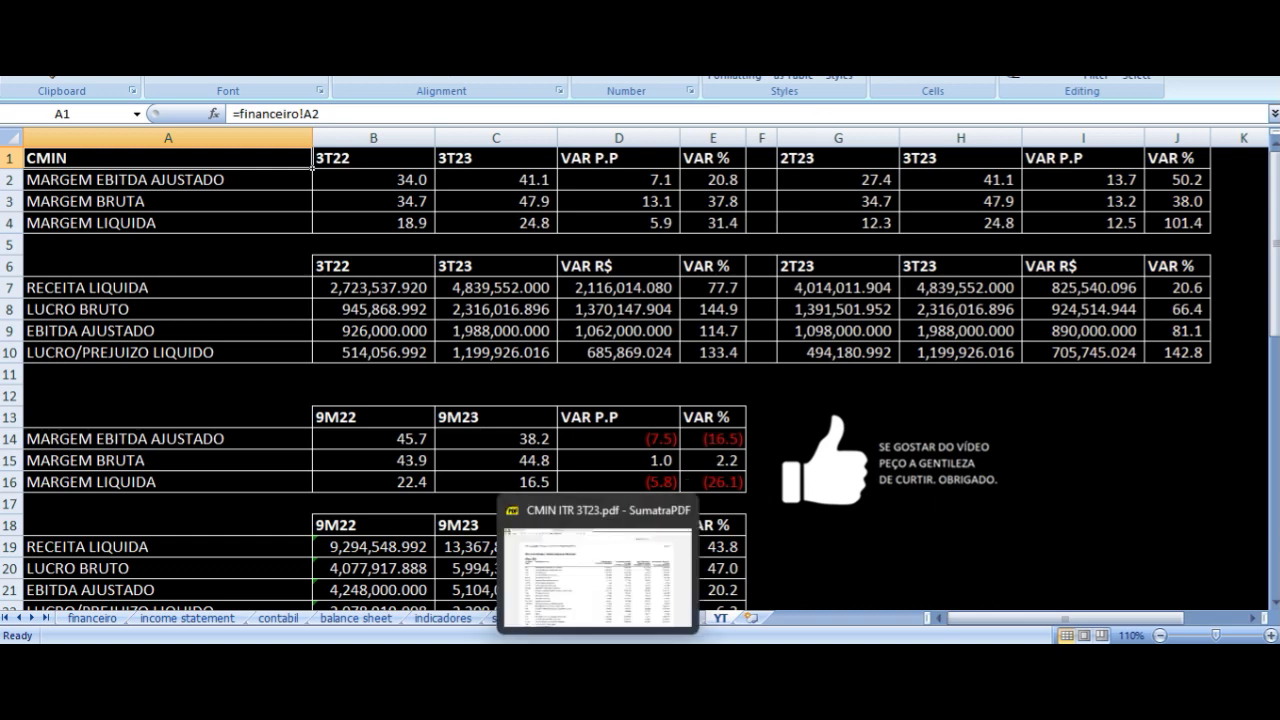
Check the CMIN ITR 3T23 report and the CSN Mineração daily price chart before returning to the YT sheet
click(600, 642)
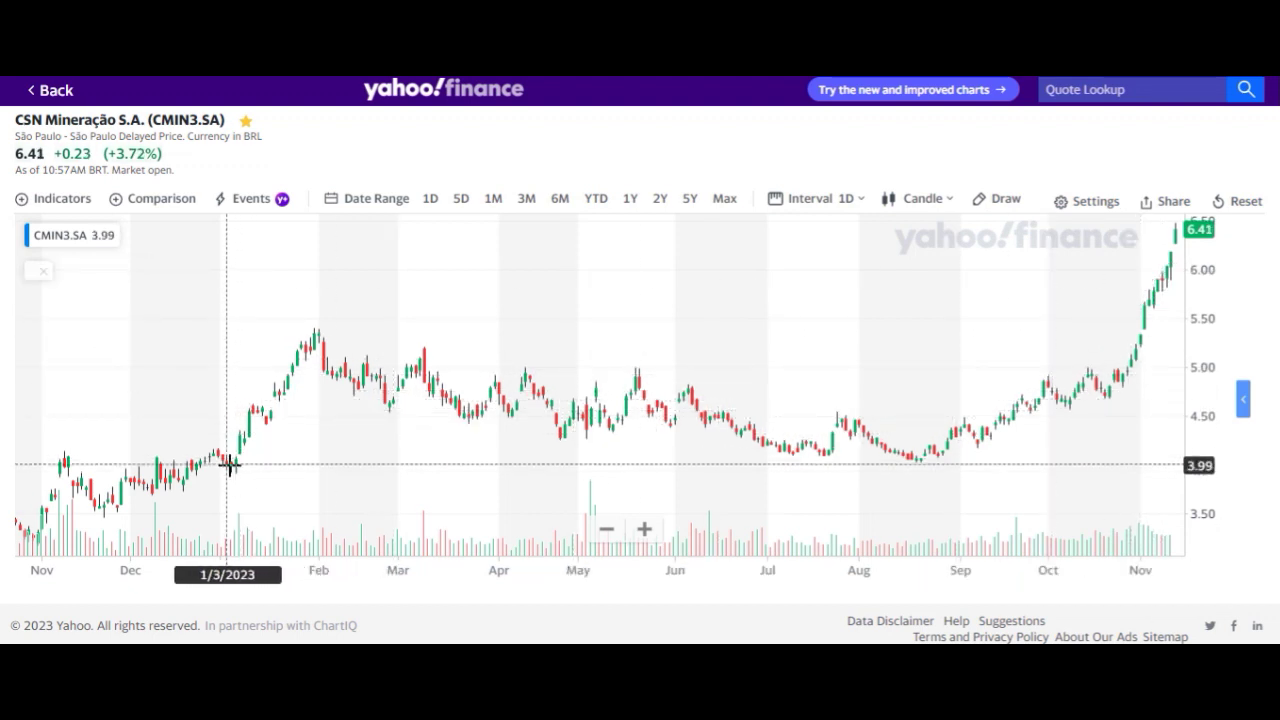
key(ctrl+shift+Tab)
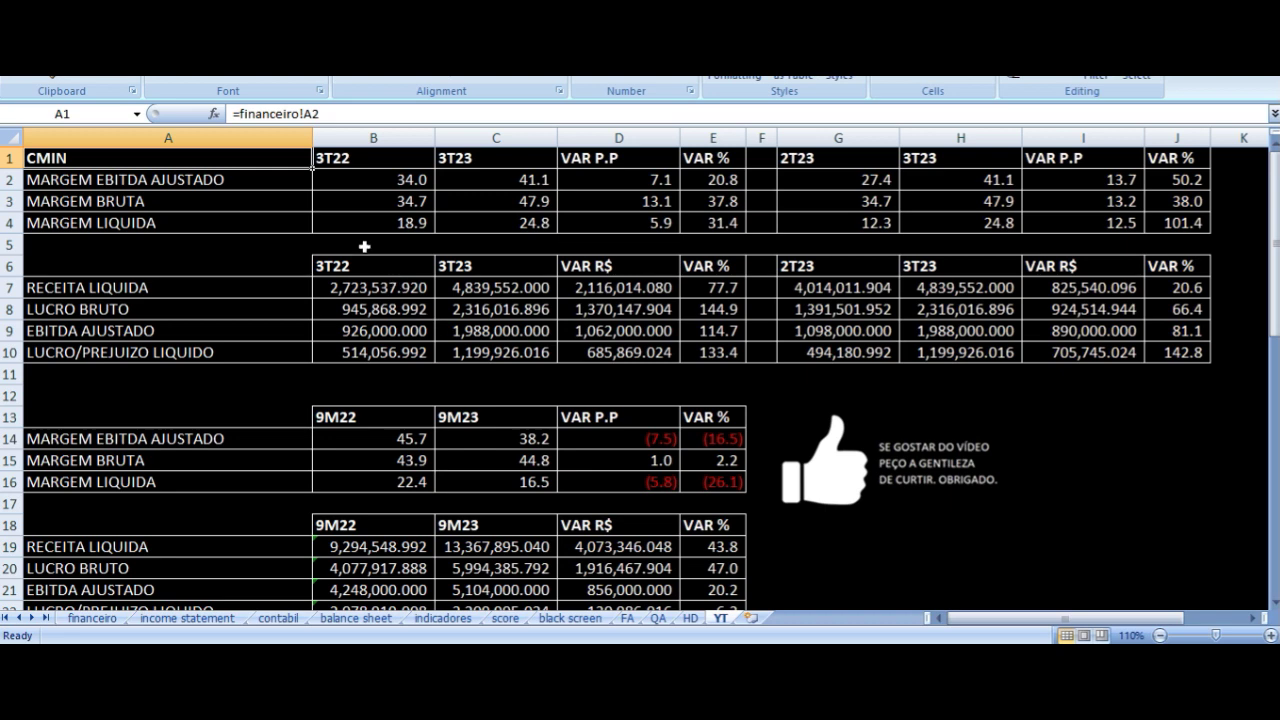
Highlight the 3T22–3T23, 2T23–3T23 and 9M22–9M23 comparison tables on the YT sheet one after another
drag(368, 166, 677, 400)
drag(864, 166, 1135, 338)
drag(409, 417, 480, 483)
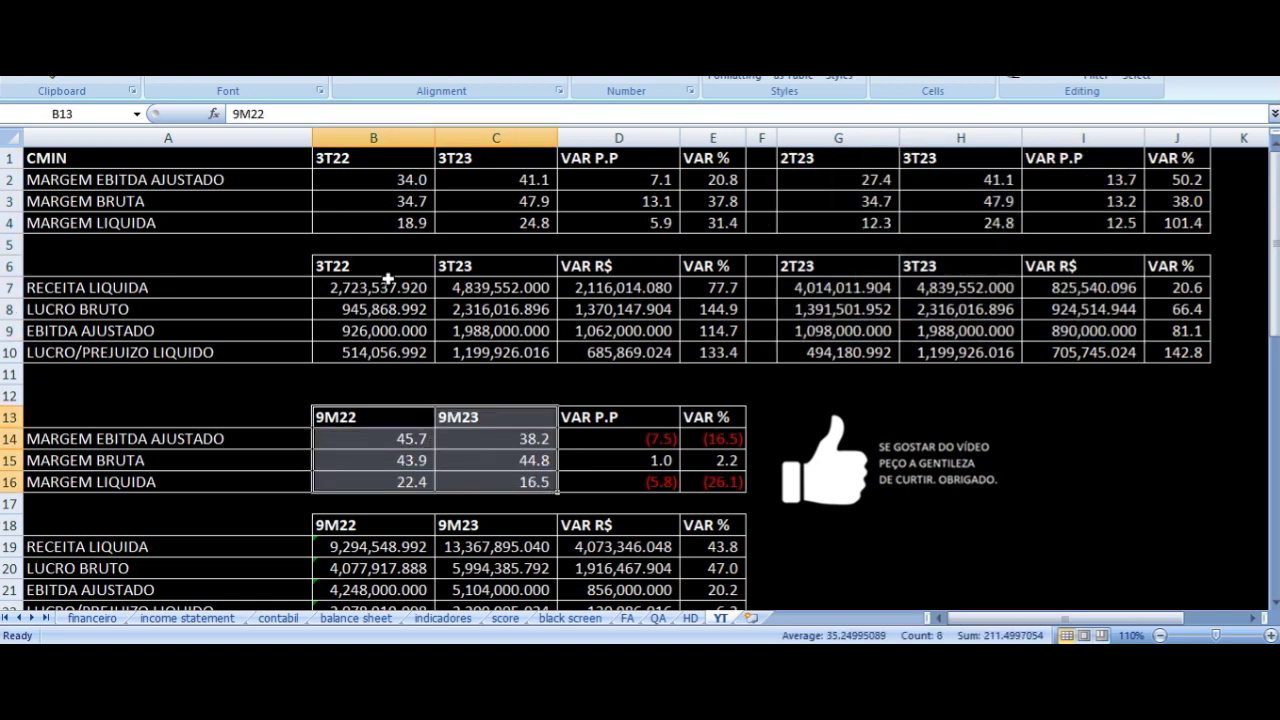
Compare the adjusted EBITDA margin between 3T22 and 3T23, including its percentage-point variation
click(356, 161)
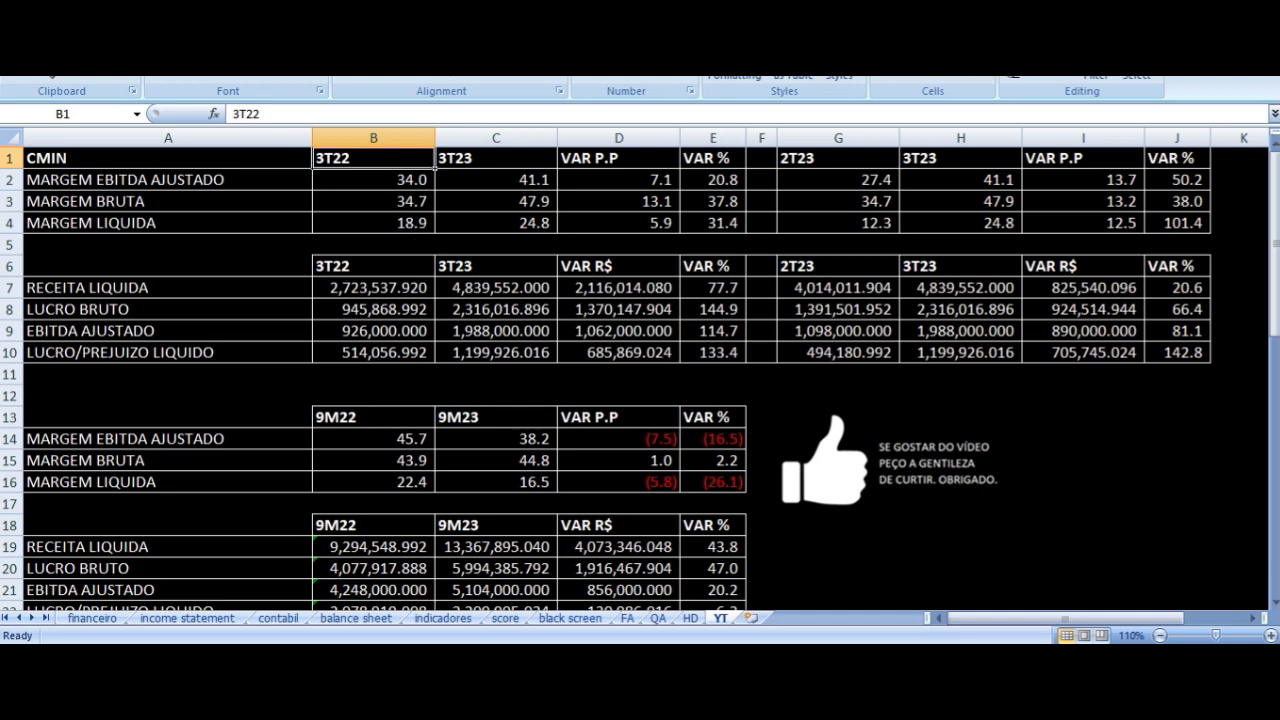
click(373, 180)
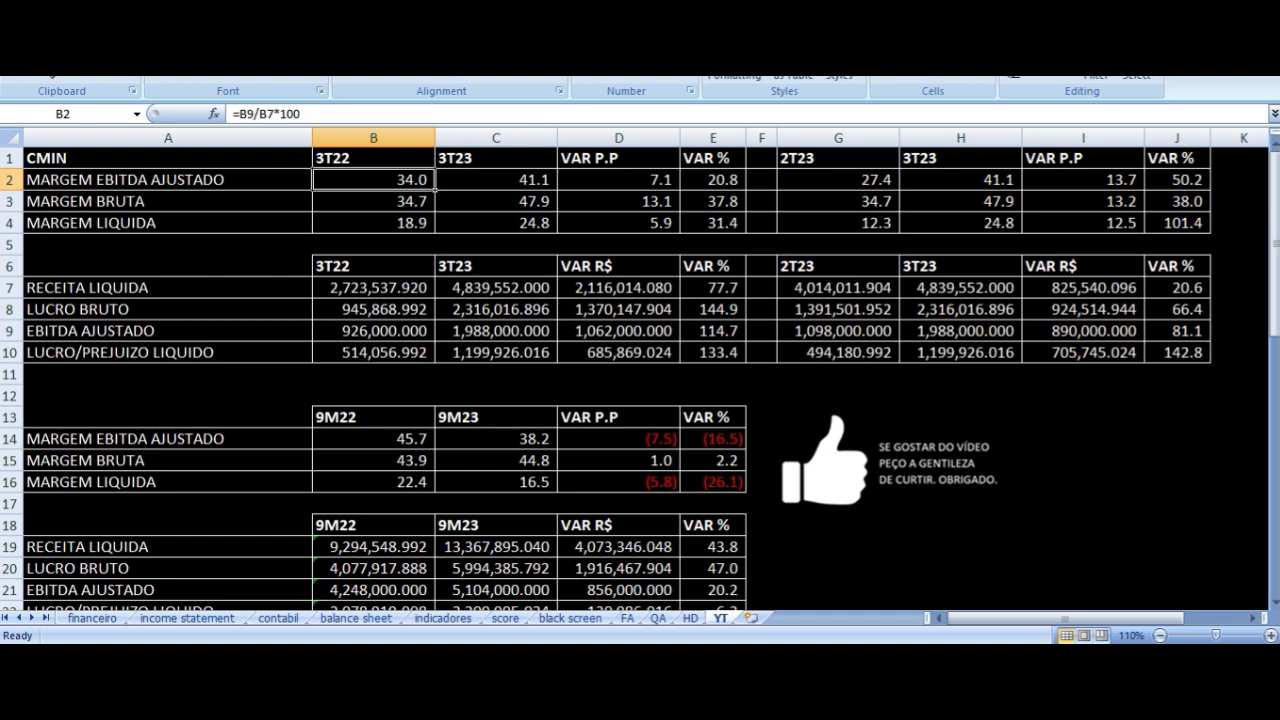
click(373, 158)
click(496, 158)
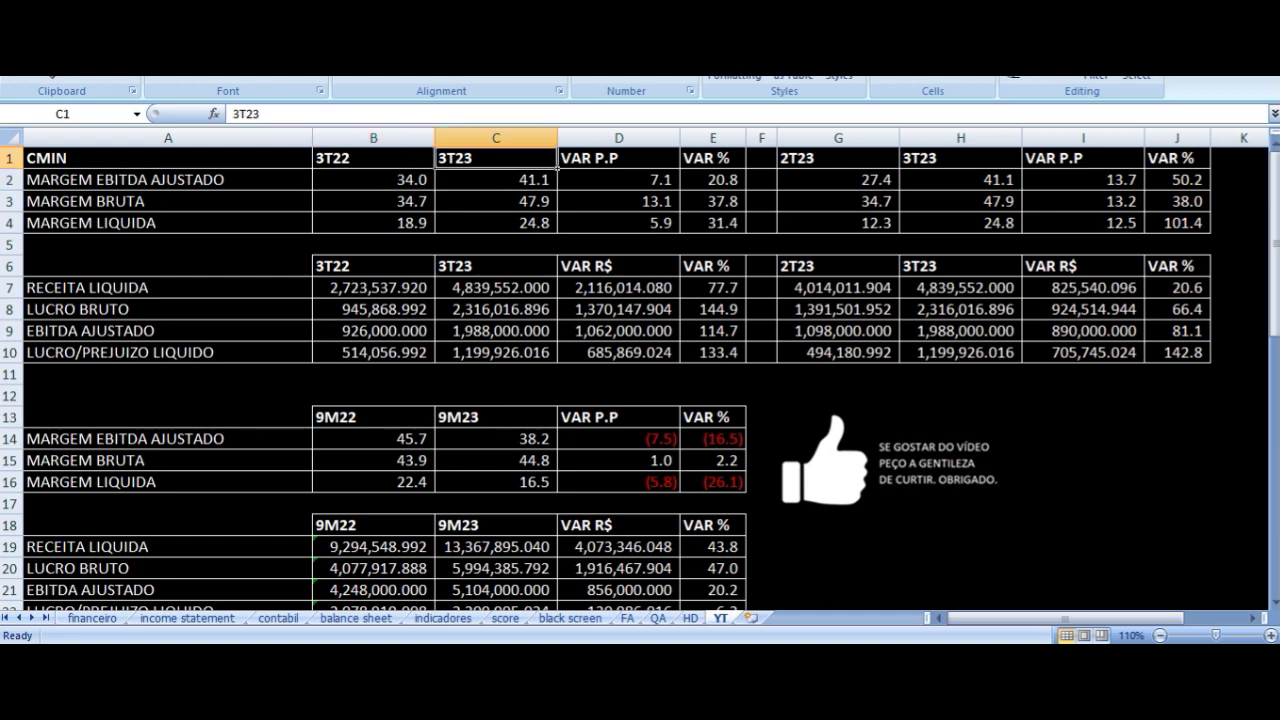
click(373, 180)
click(167, 180)
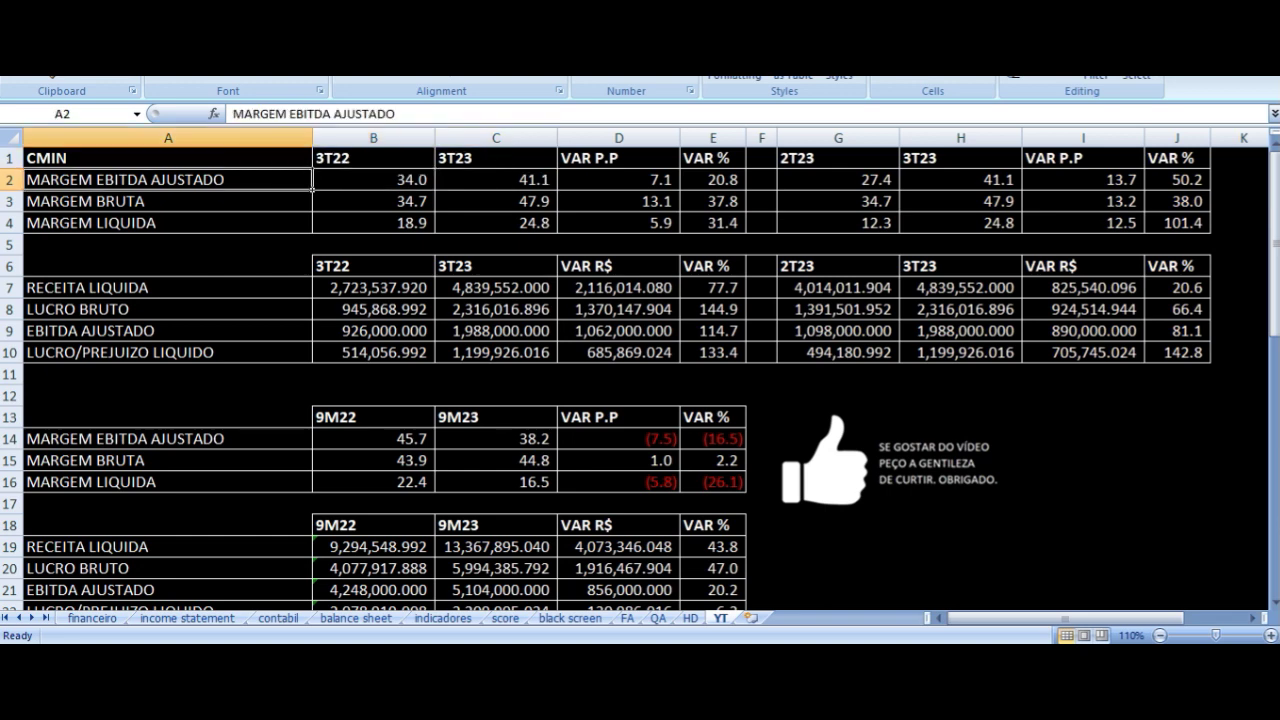
click(373, 180)
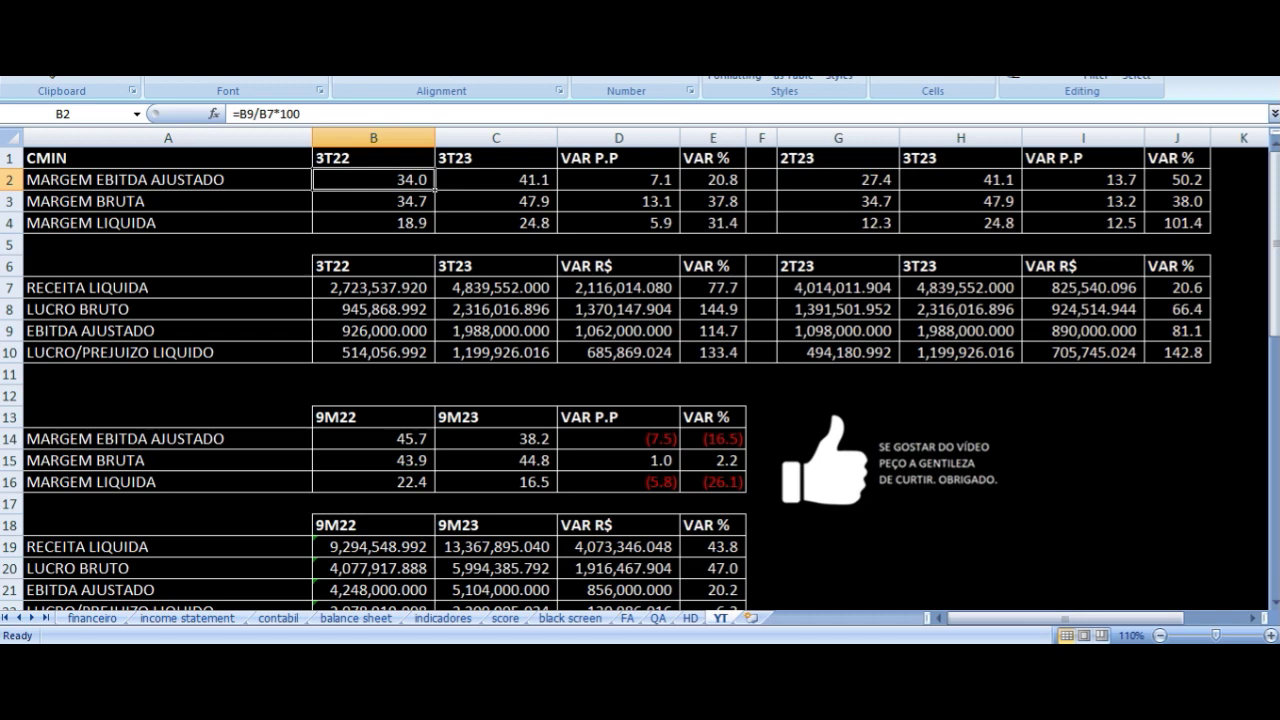
click(496, 180)
click(618, 180)
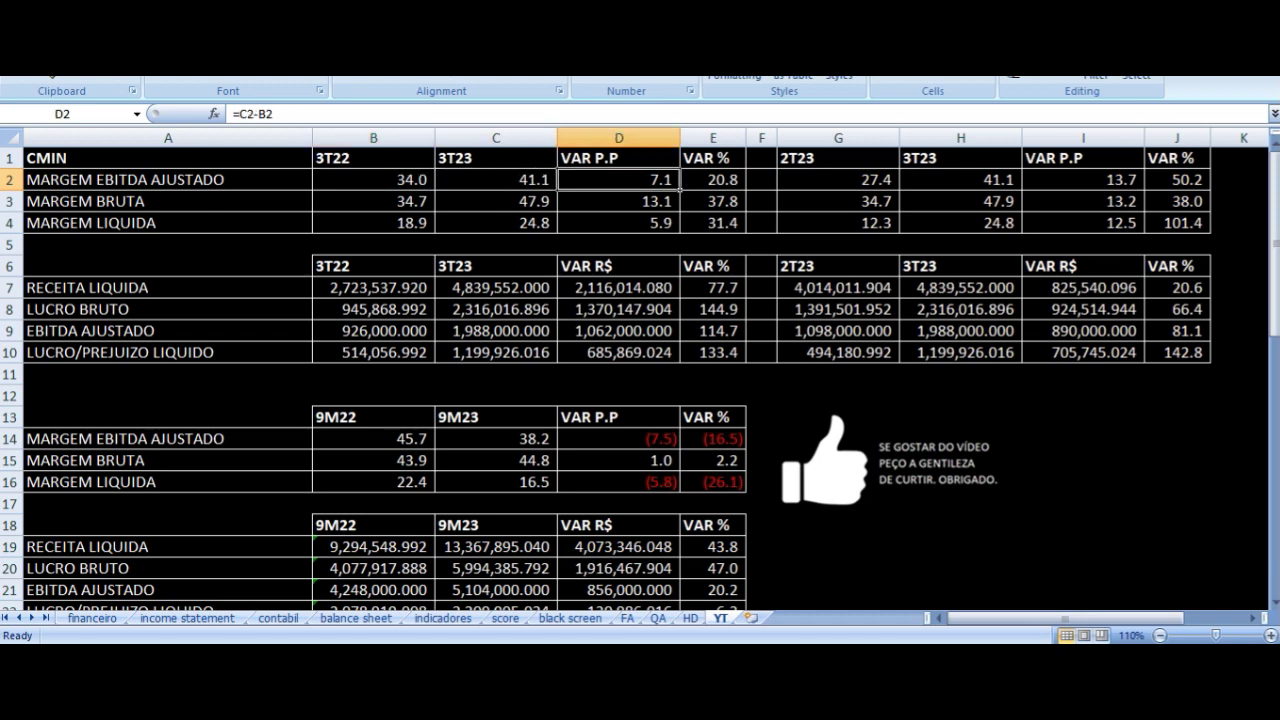
Compare the gross margin (MARGEM BRUTA) between 3T22 and 3T23, including its percentage-point variation
key(Down)
key(Left)
key(Left)
key(Left)
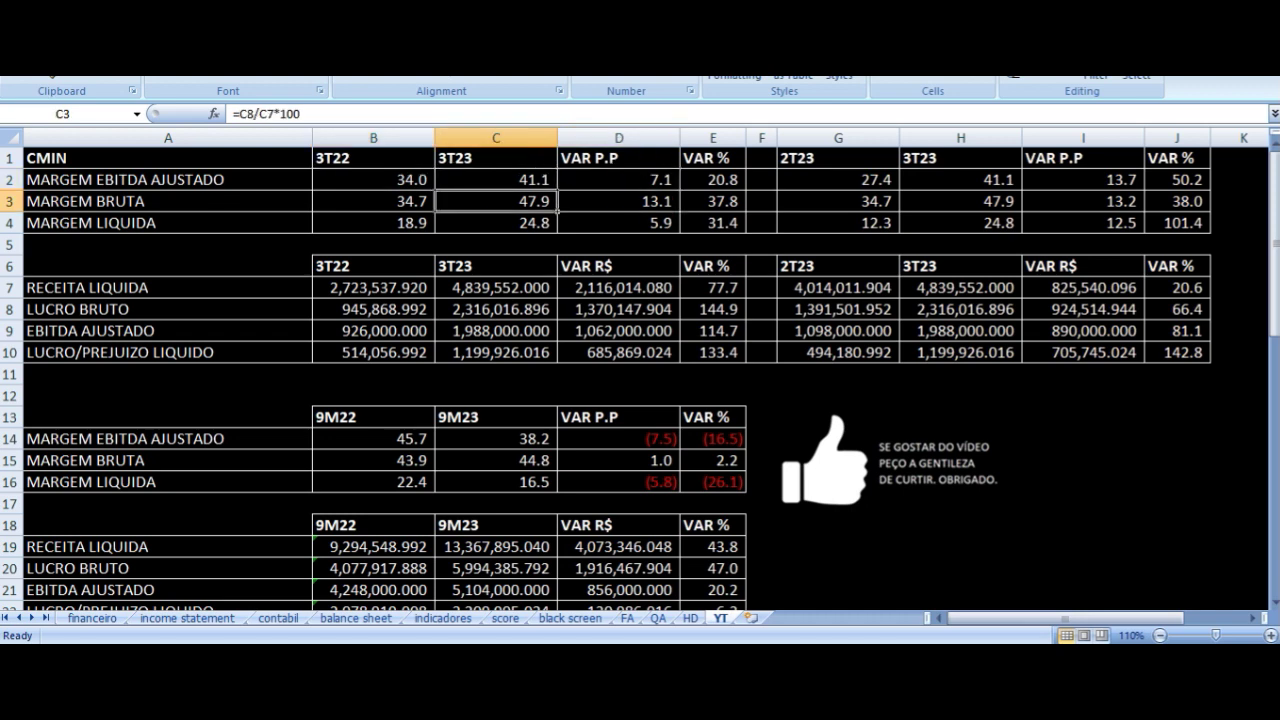
click(373, 201)
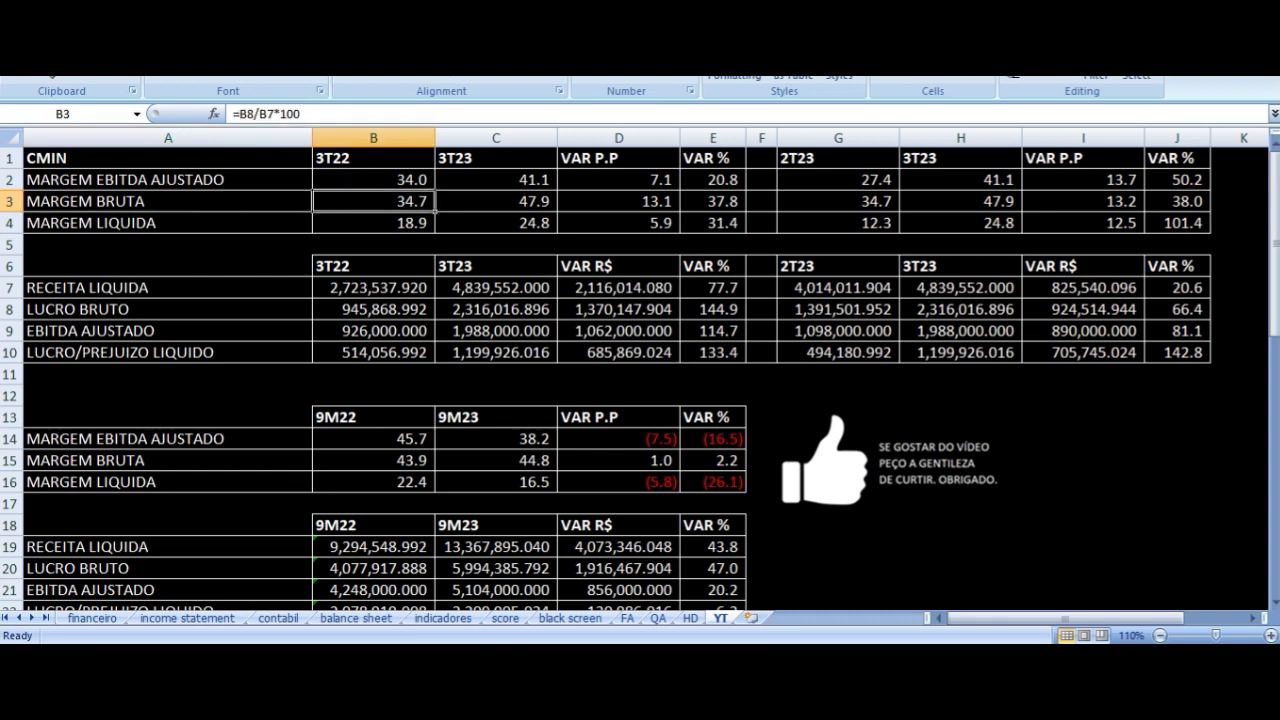
click(496, 201)
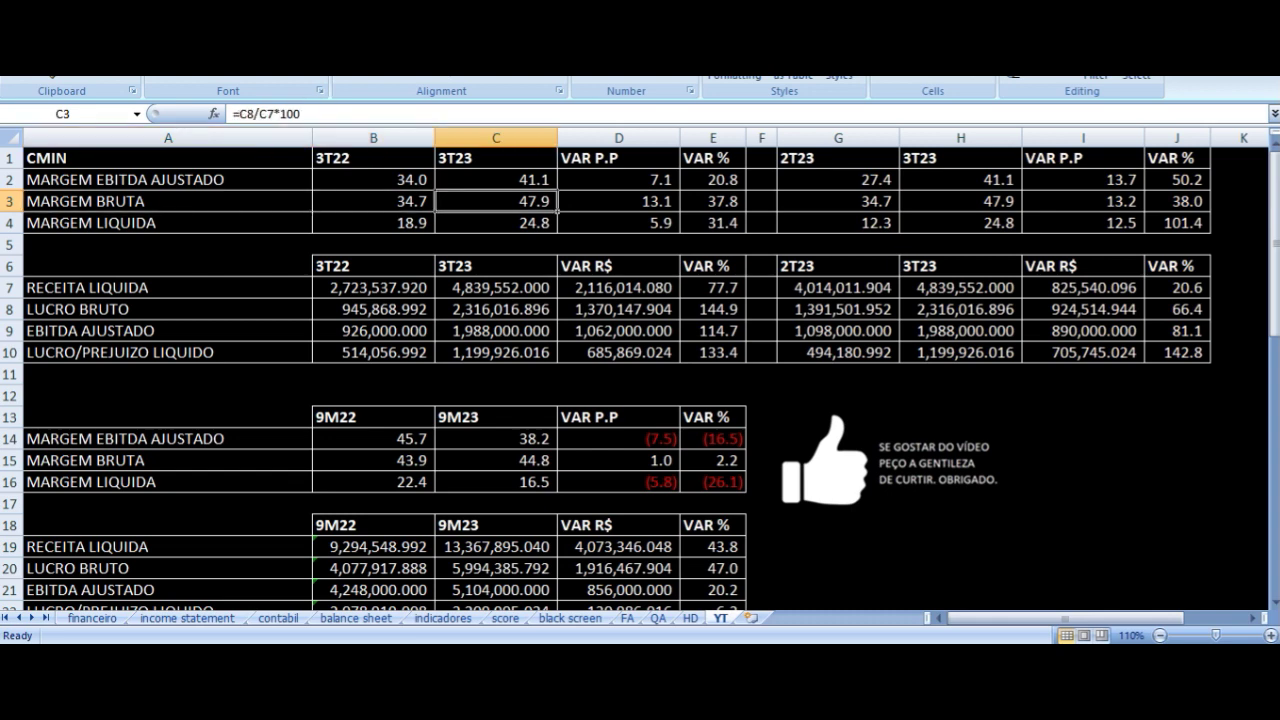
click(618, 201)
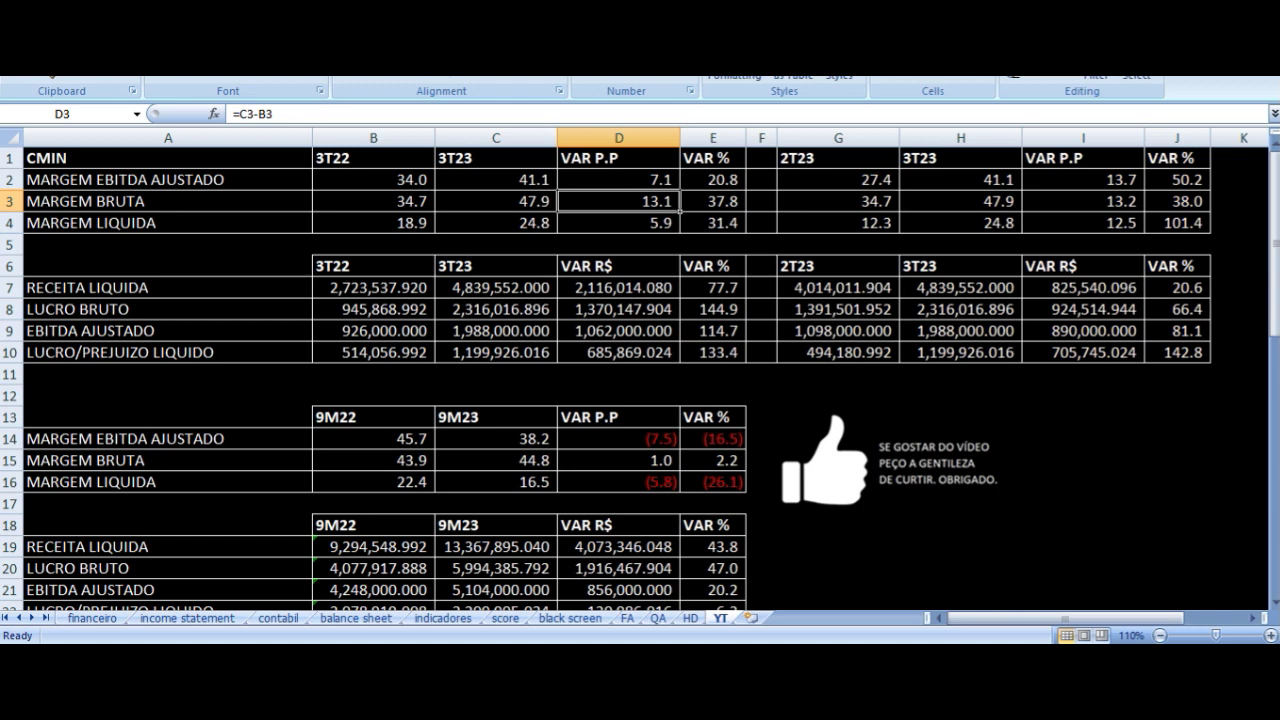
Compare the net margin (MARGEM LIQUIDA) between 3T22 and 3T23, including its percentage-point variation
key(Down)
key(Left)
key(Left)
key(Left)
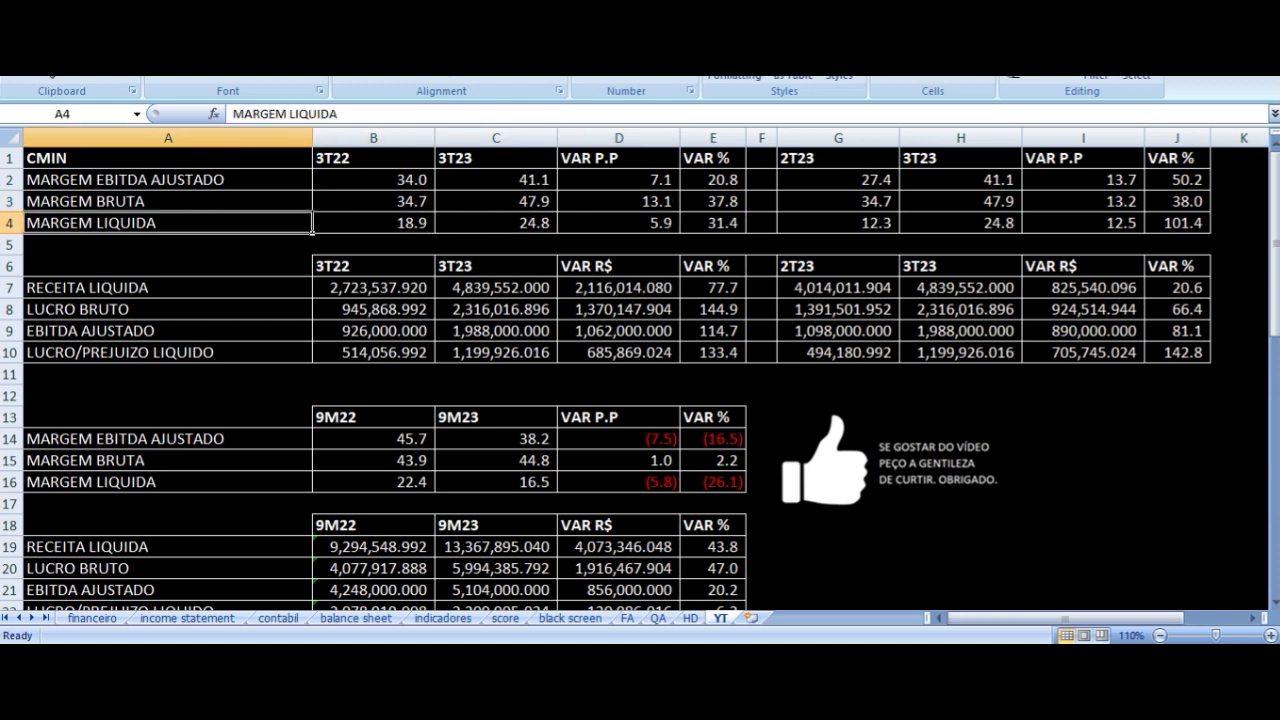
click(373, 223)
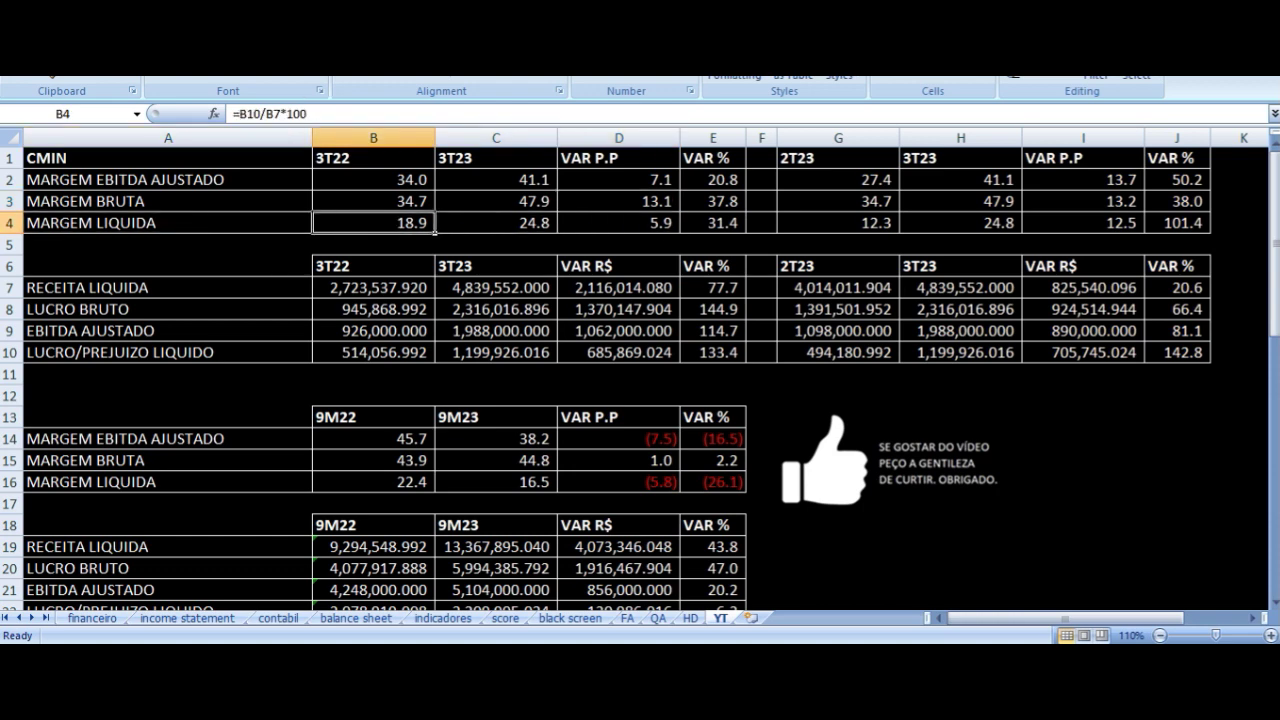
click(496, 223)
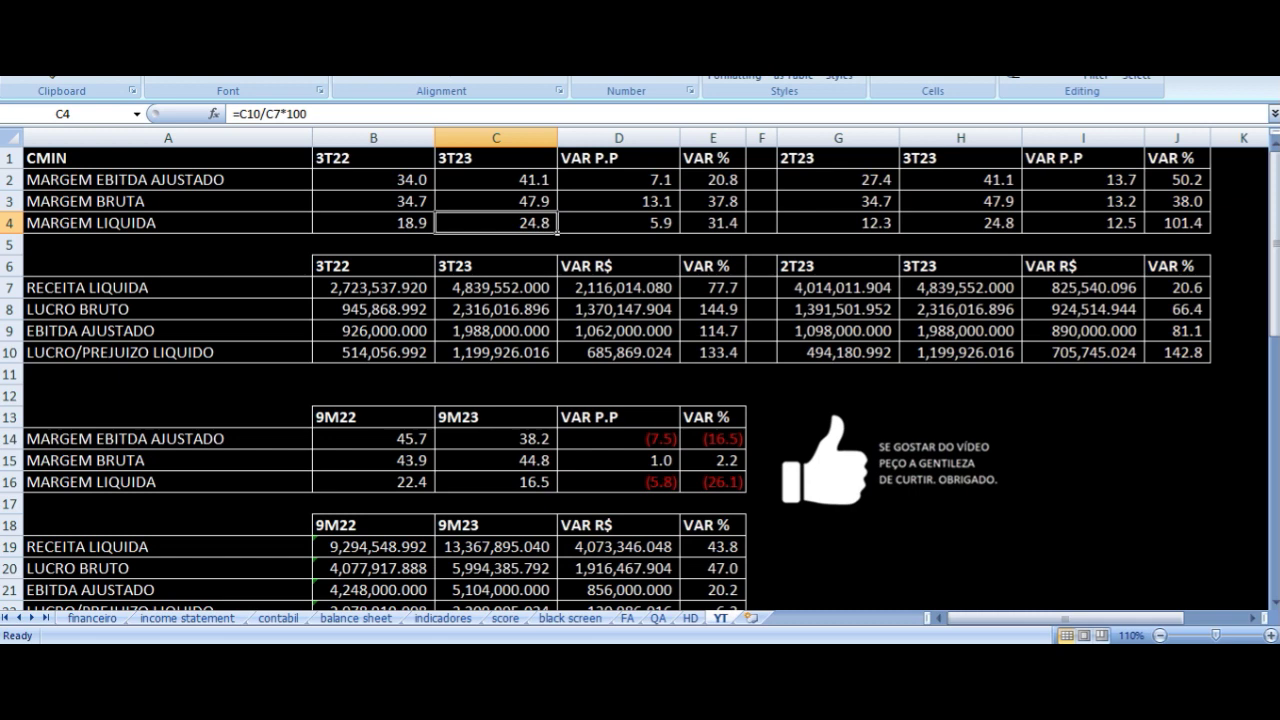
click(618, 223)
Compare the net revenue (RECEITA LIQUIDA) of 3T22 and 3T23, including its variation in R$ and percent
key(Down)
key(Down)
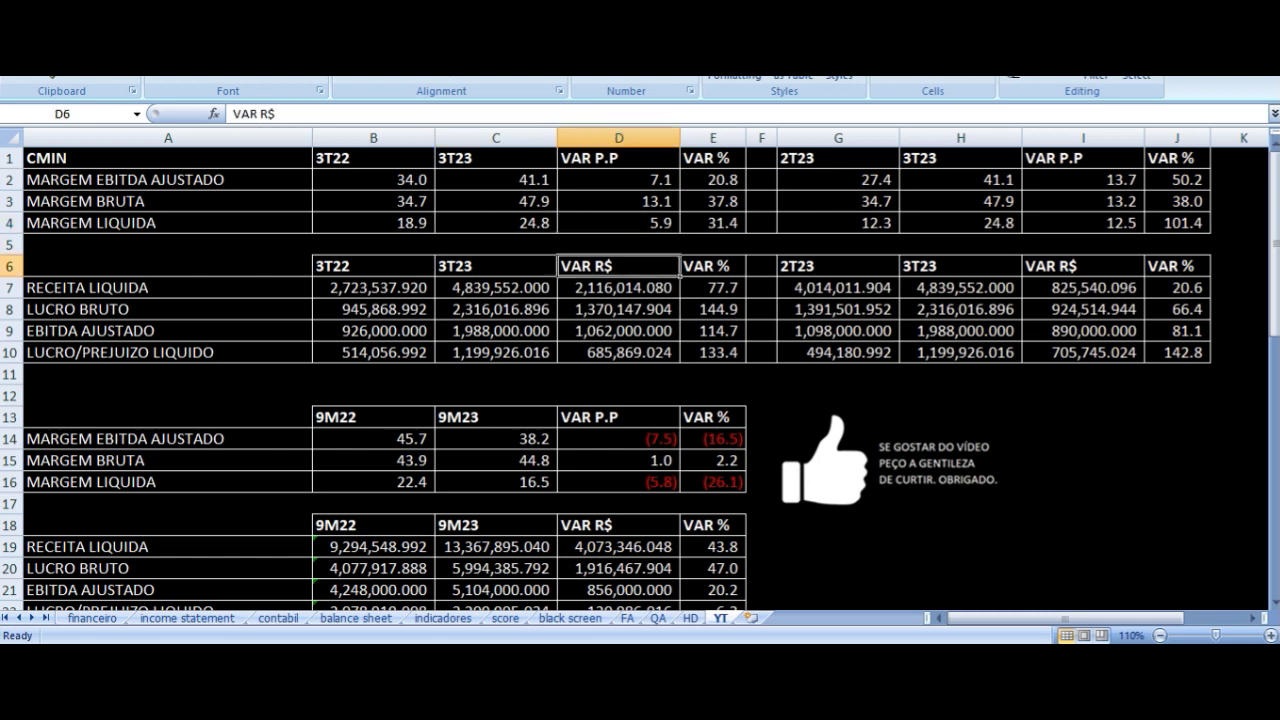
key(Down)
key(Left)
key(Left)
key(Left)
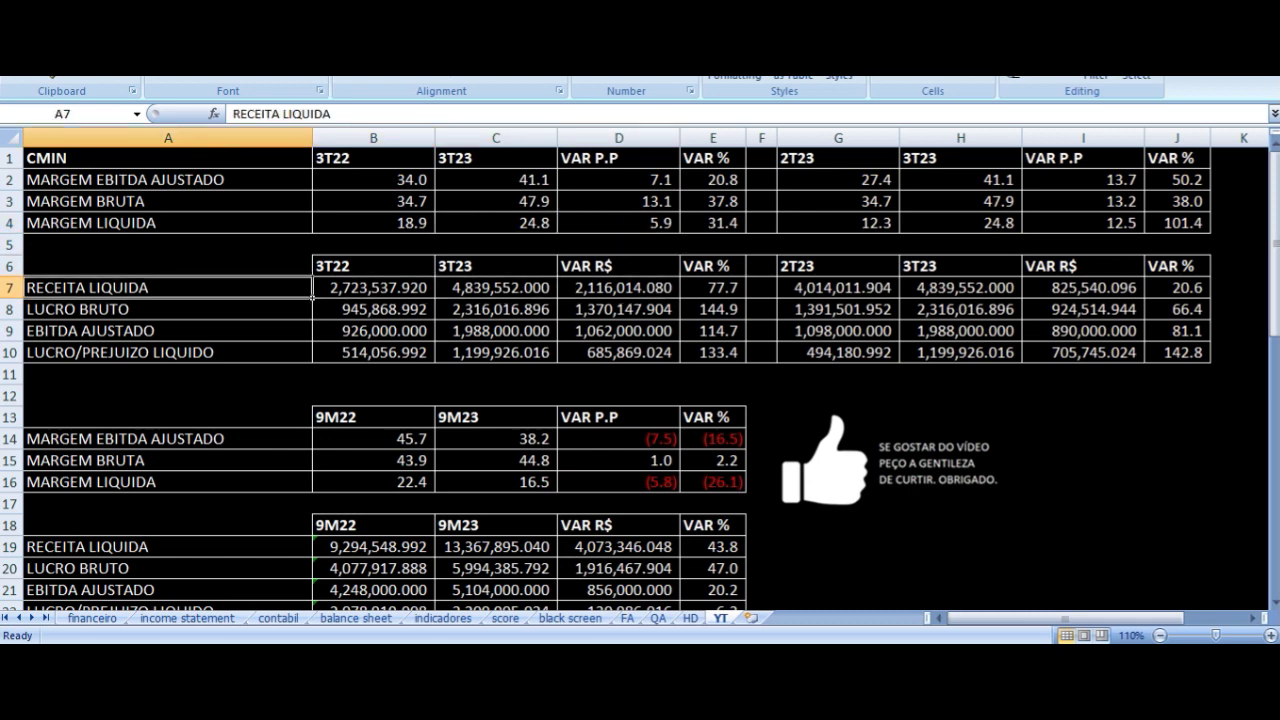
click(373, 287)
click(495, 287)
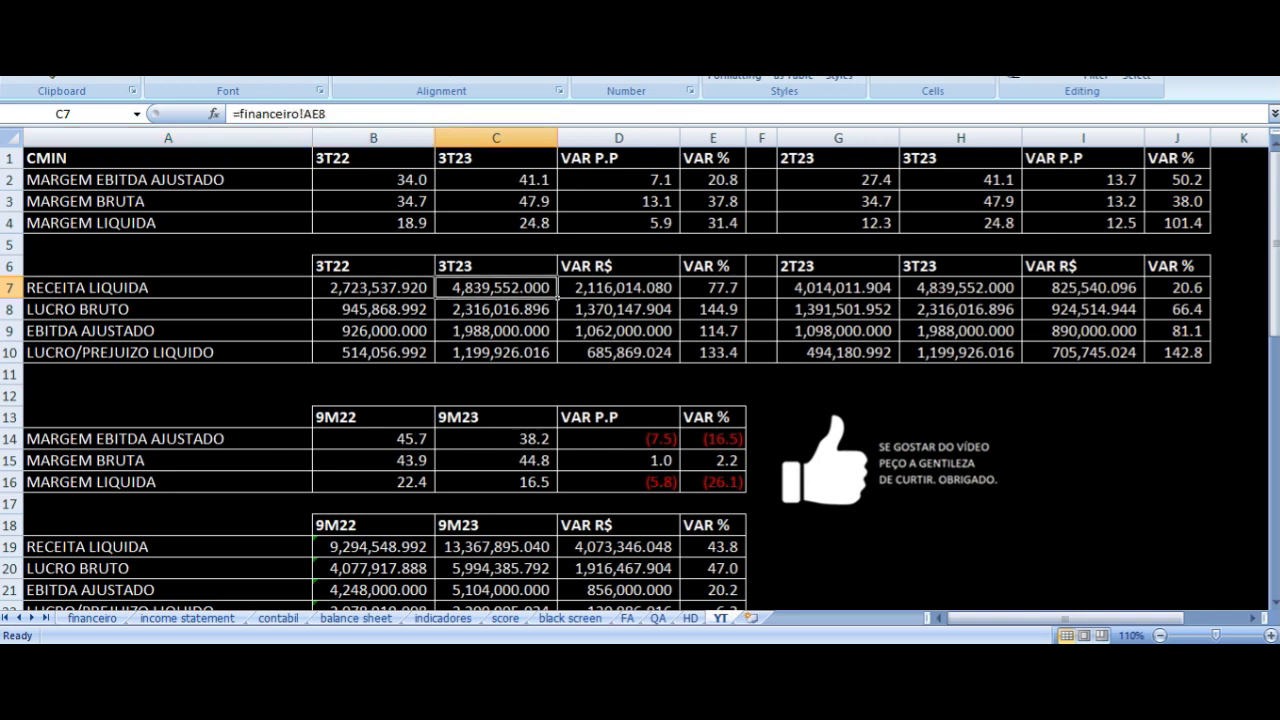
click(618, 287)
click(712, 287)
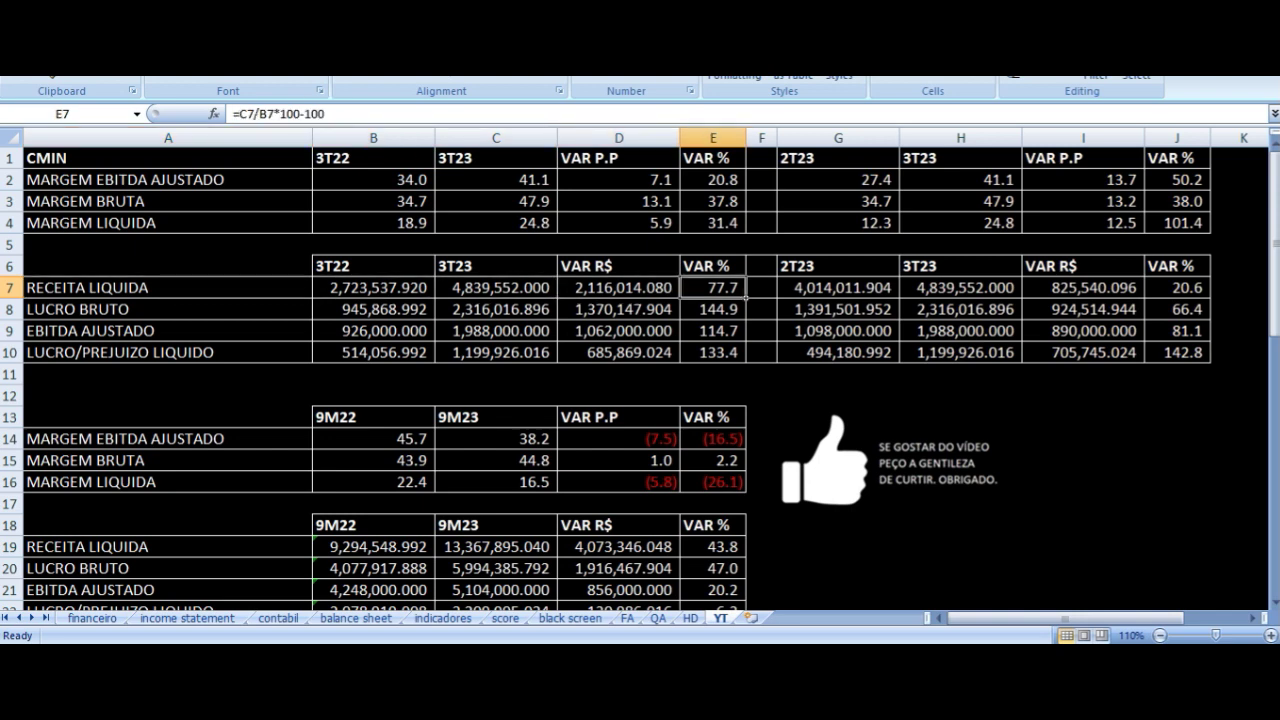
Compare the gross profit (LUCRO BRUTO) of 3T22 and 3T23, including its variation in R$ and percent
key(Down)
key(Left)
key(Left)
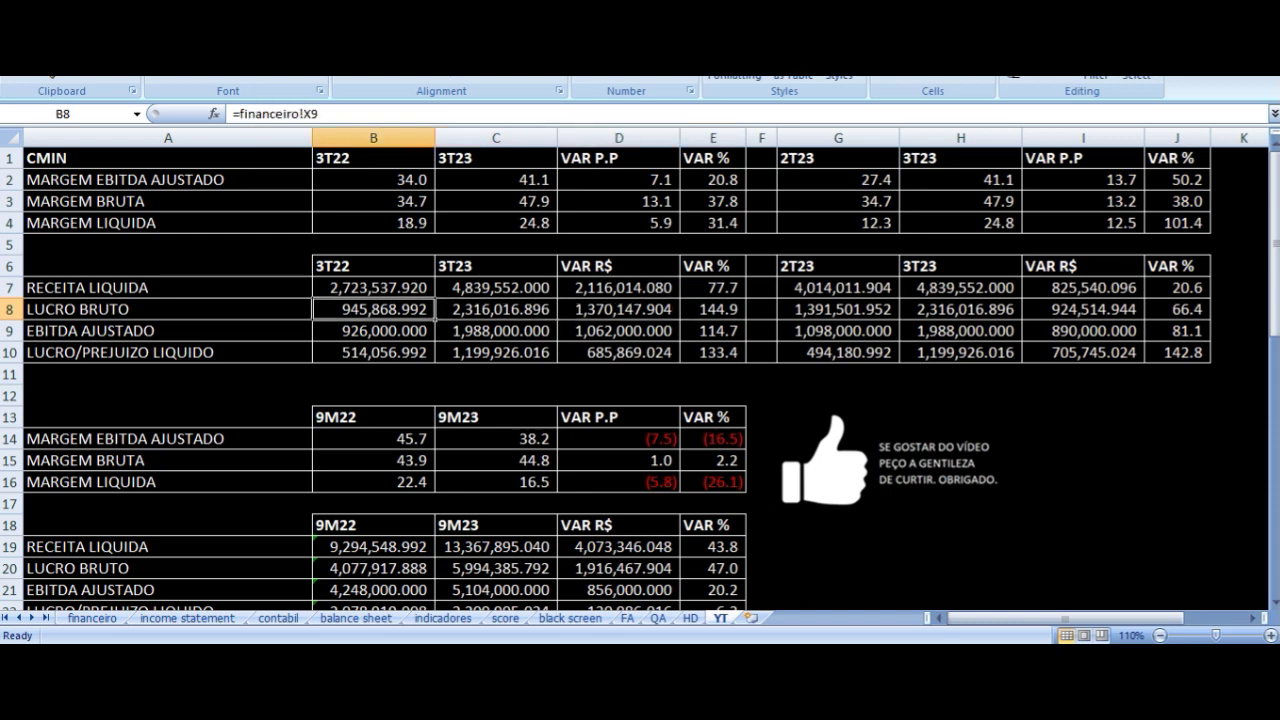
key(Left)
key(Left)
click(373, 309)
click(496, 309)
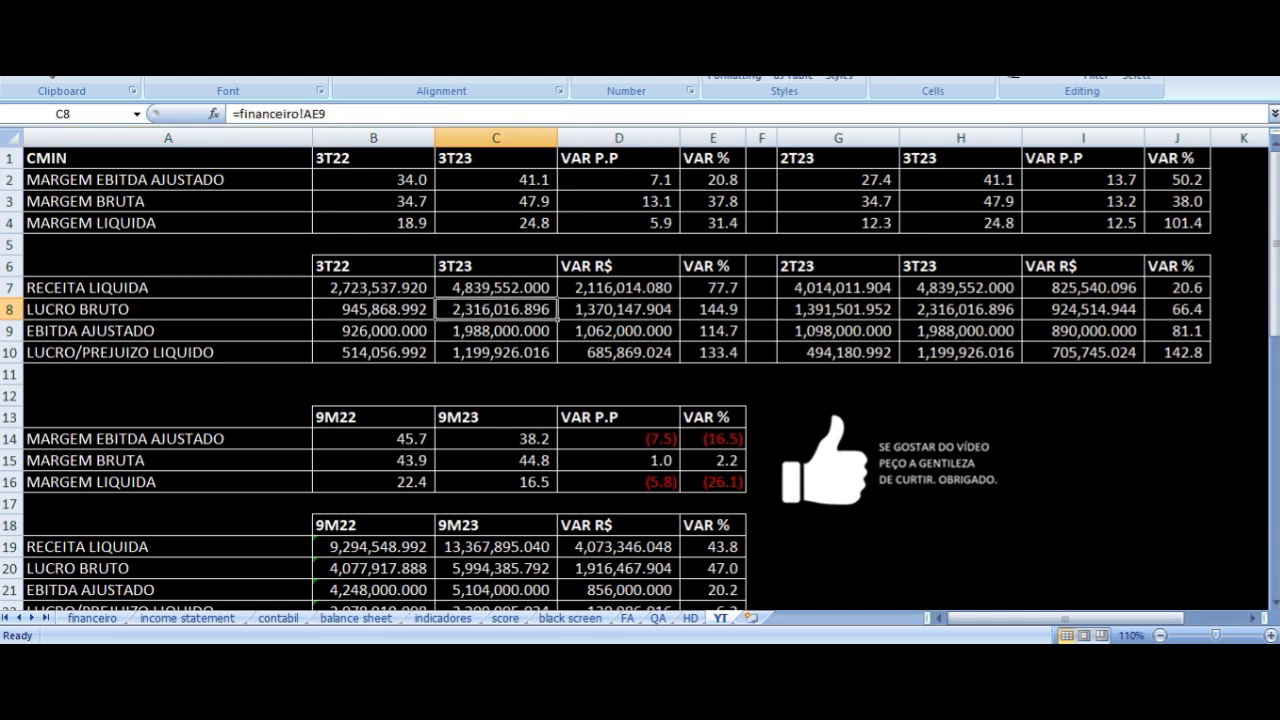
click(618, 309)
click(712, 309)
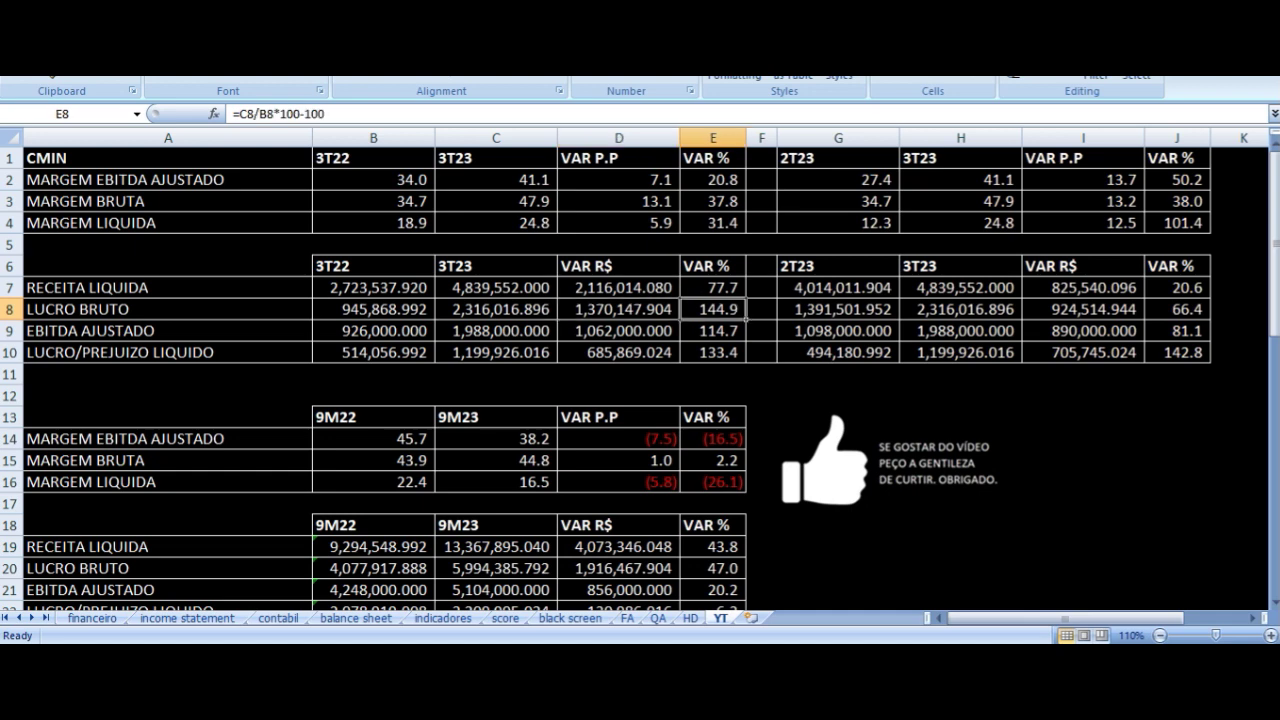
Compare the adjusted EBITDA of 3T22 and 3T23, including its variation in R$ and percent
key(Down)
key(Left)
key(Left)
key(Left)
key(Left)
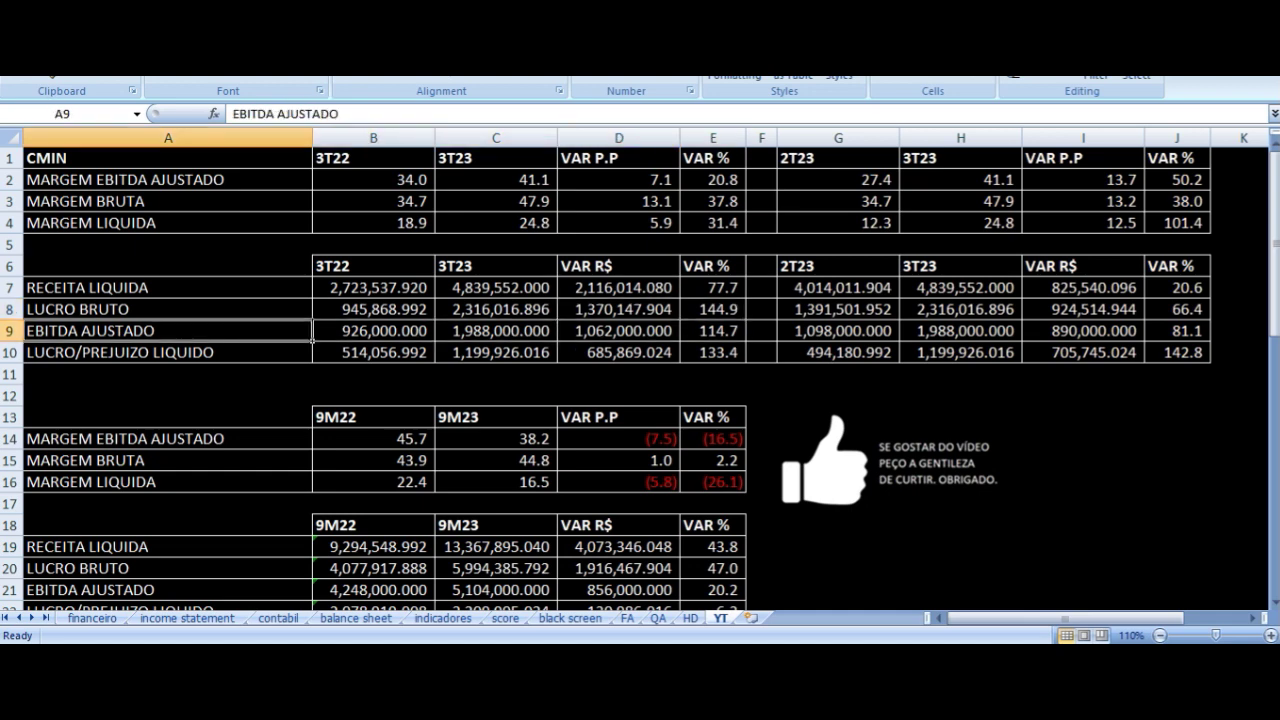
click(373, 330)
click(495, 330)
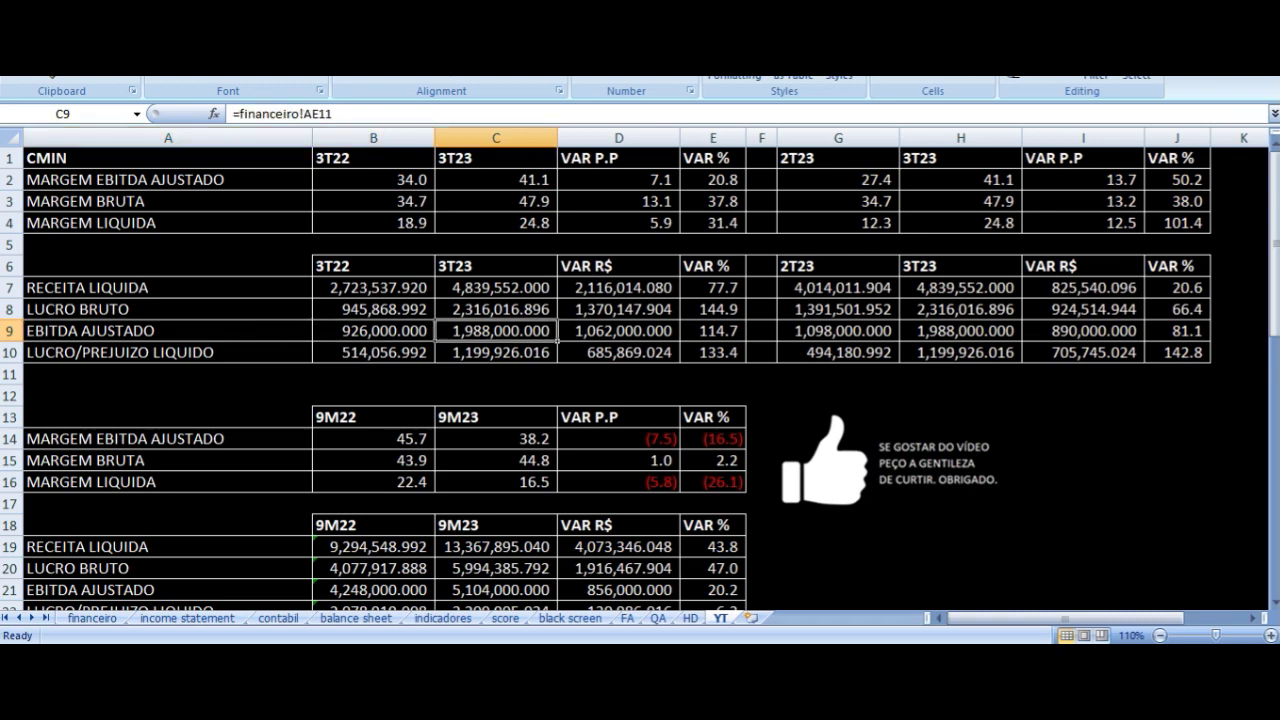
key(Right)
key(Right)
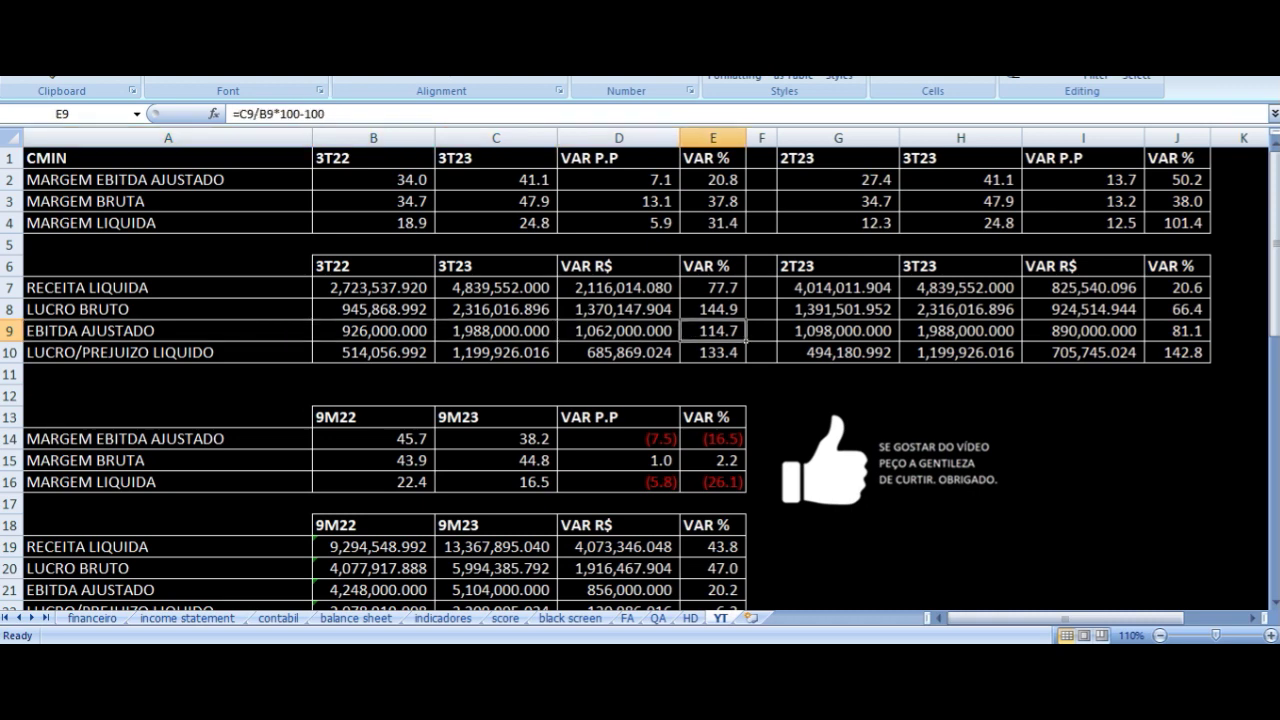
Compare the net profit (LUCRO/PREJUIZO LIQUIDO) of 3T22 and 3T23 with its variations, and highlight the whole 3T22–3T23 block B1:E10
key(Down)
key(Left)
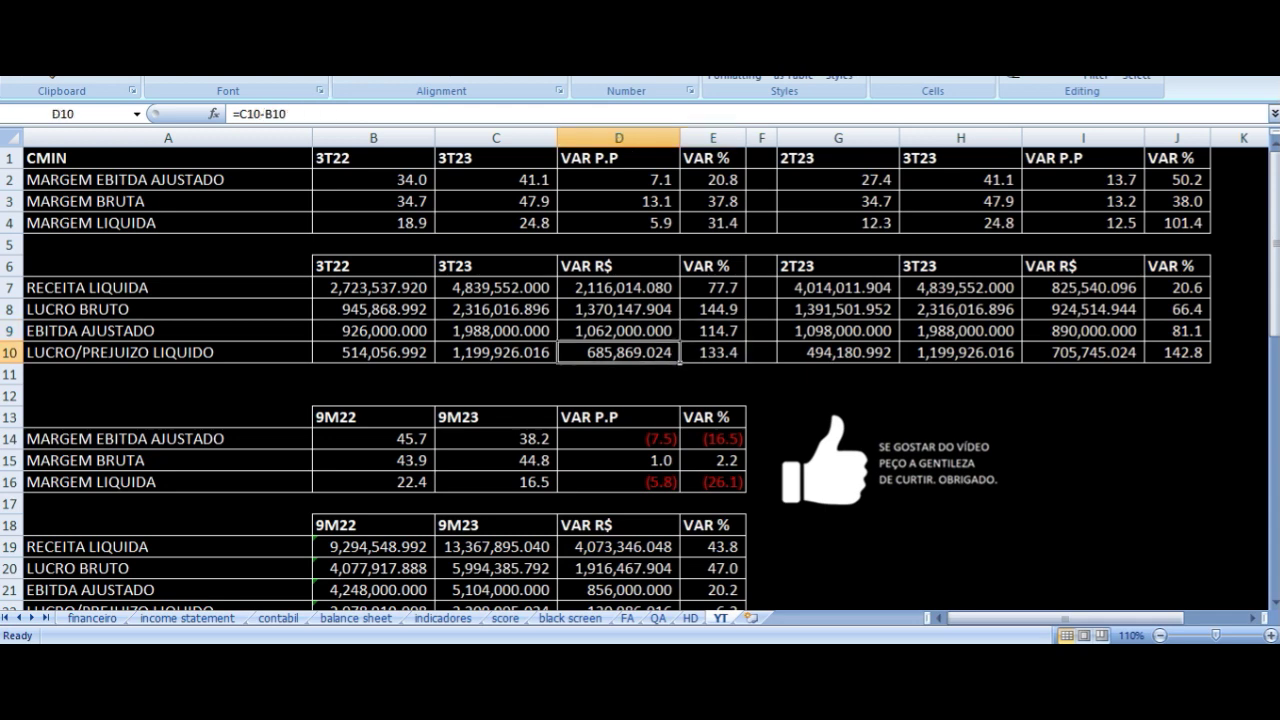
key(Left)
key(Left)
key(Left)
key(Right)
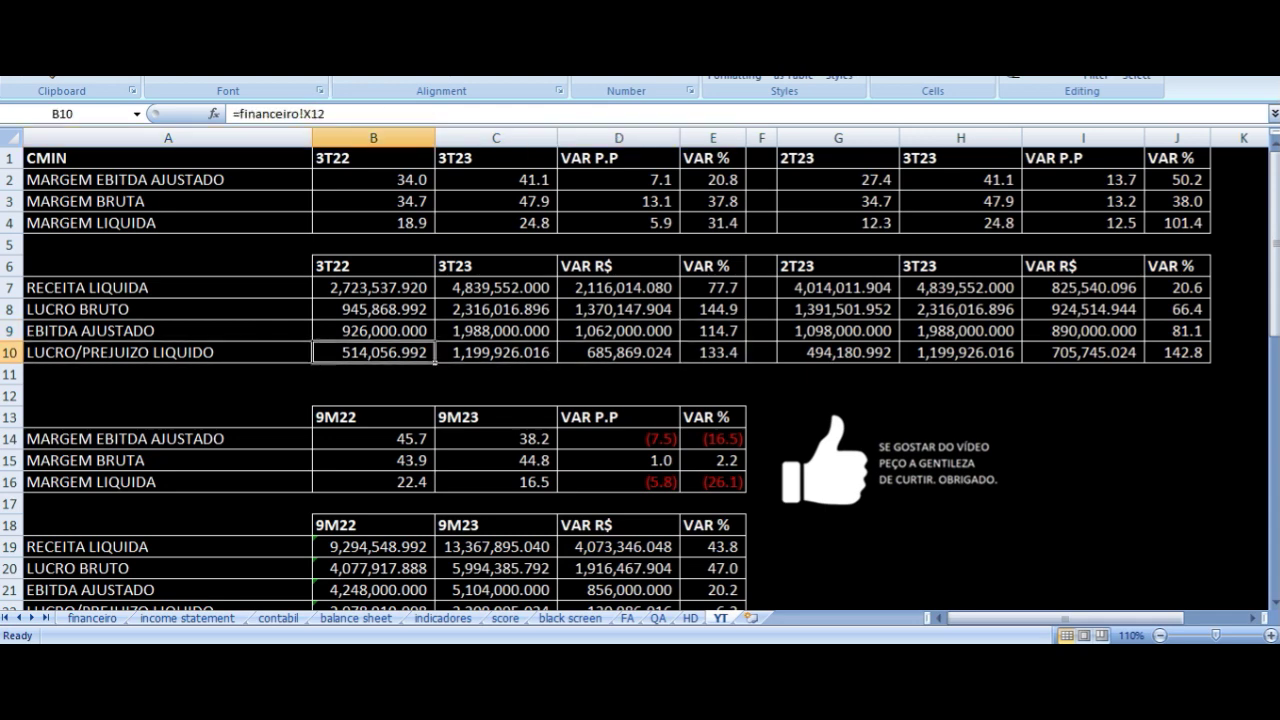
key(Right)
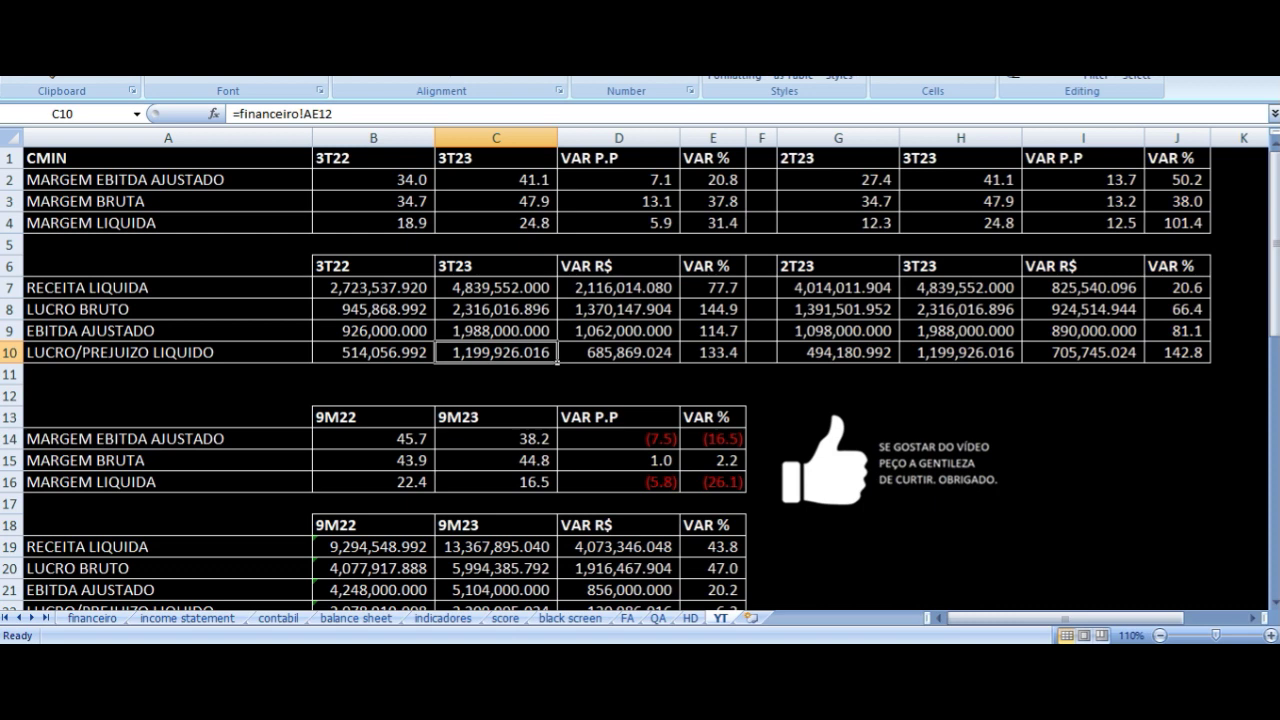
key(Right)
key(Right)
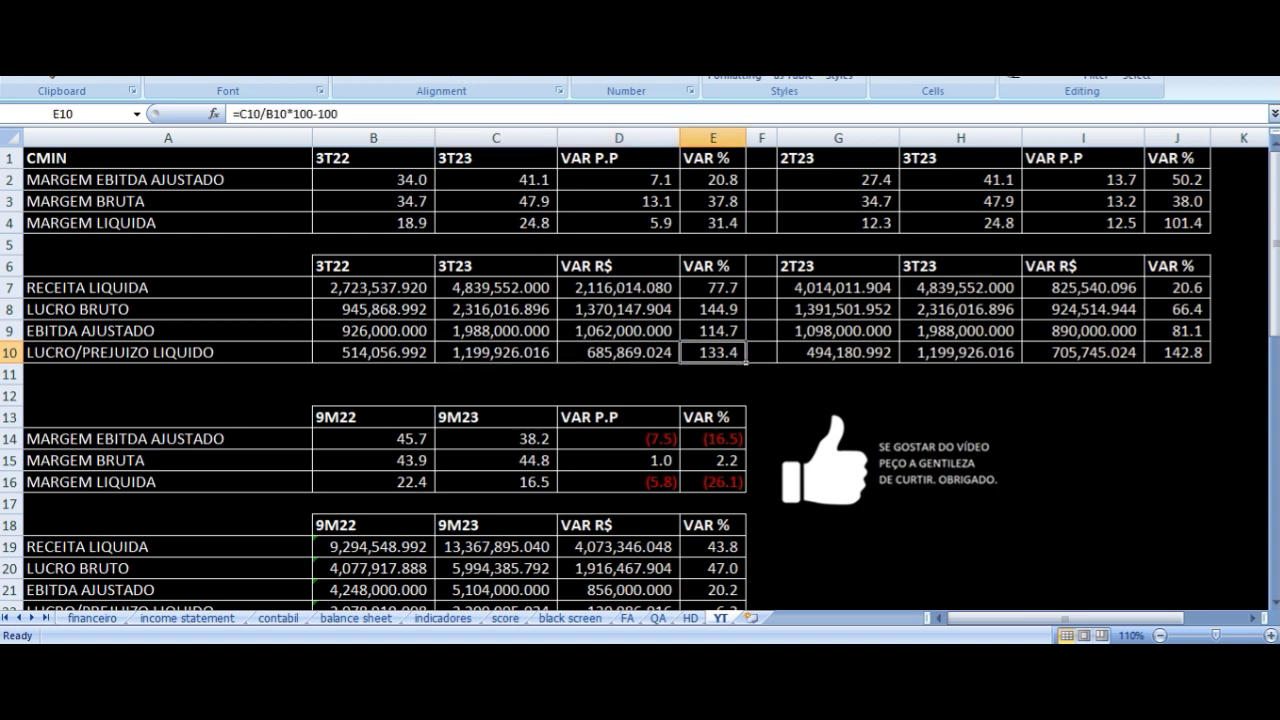
drag(391, 163, 700, 345)
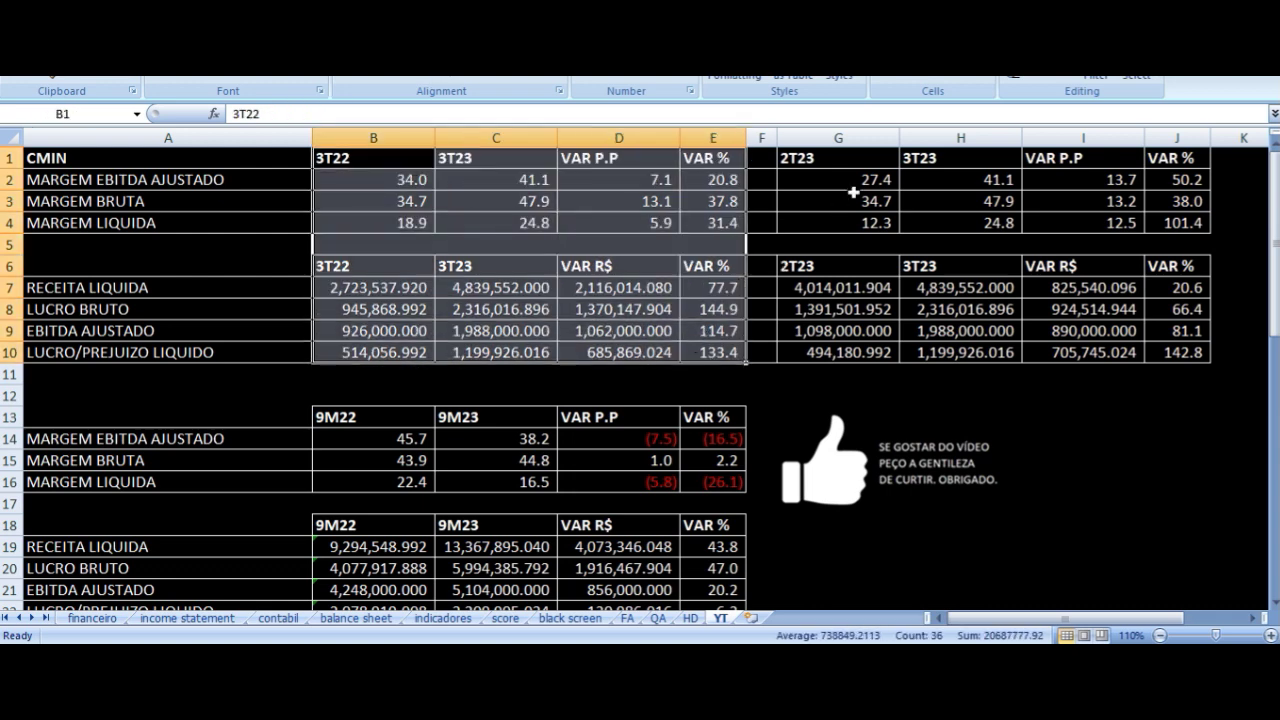
Compare the adjusted EBITDA margin between 2T23 and 3T23, including its percentage-point and percent variations
click(848, 161)
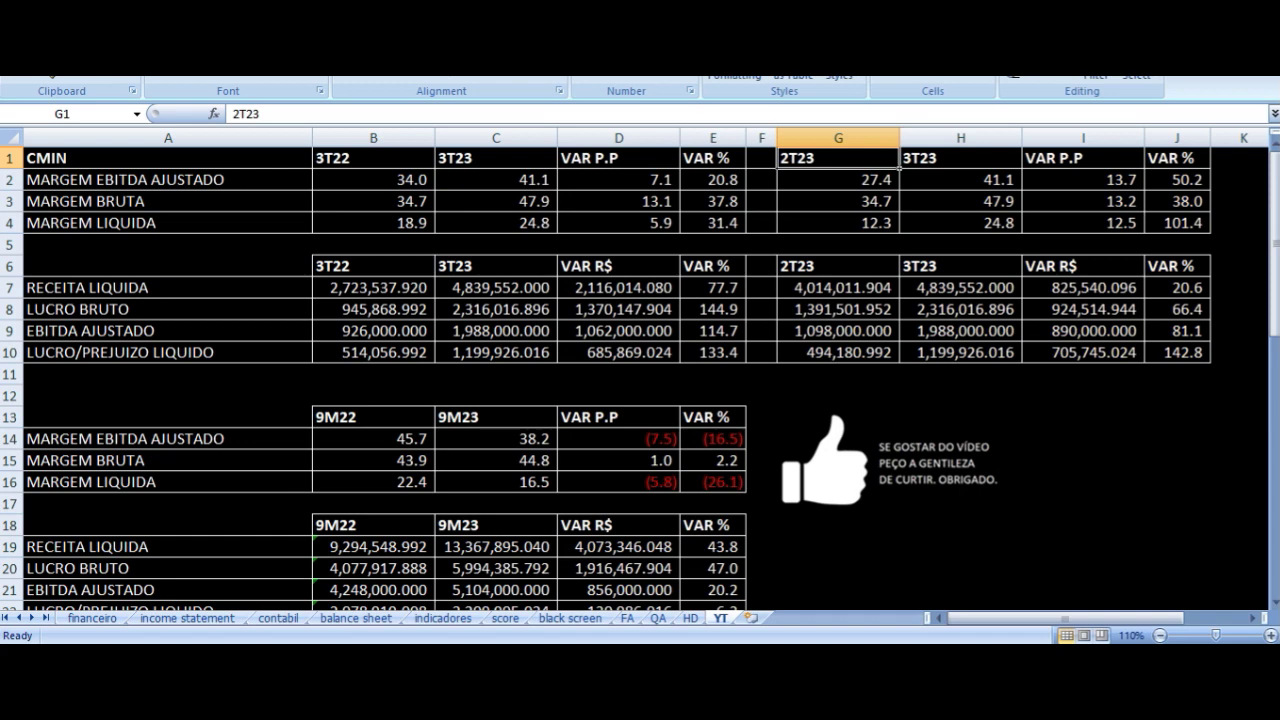
click(838, 180)
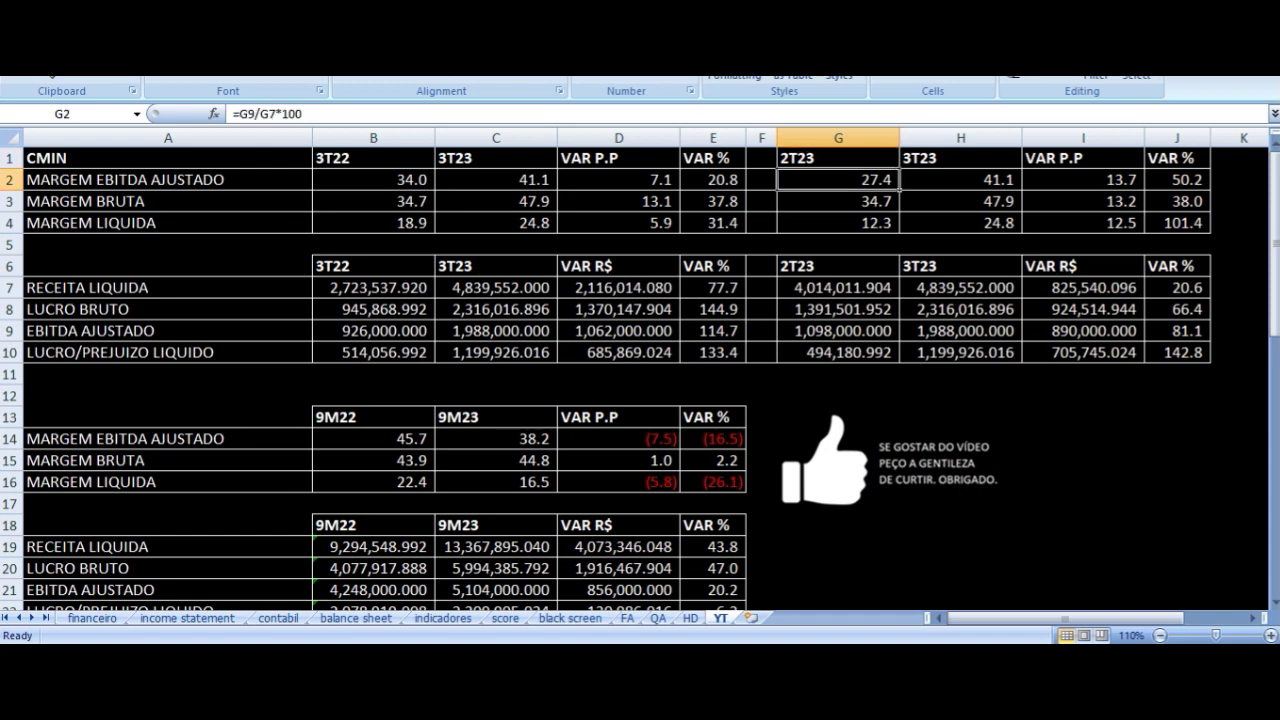
click(960, 180)
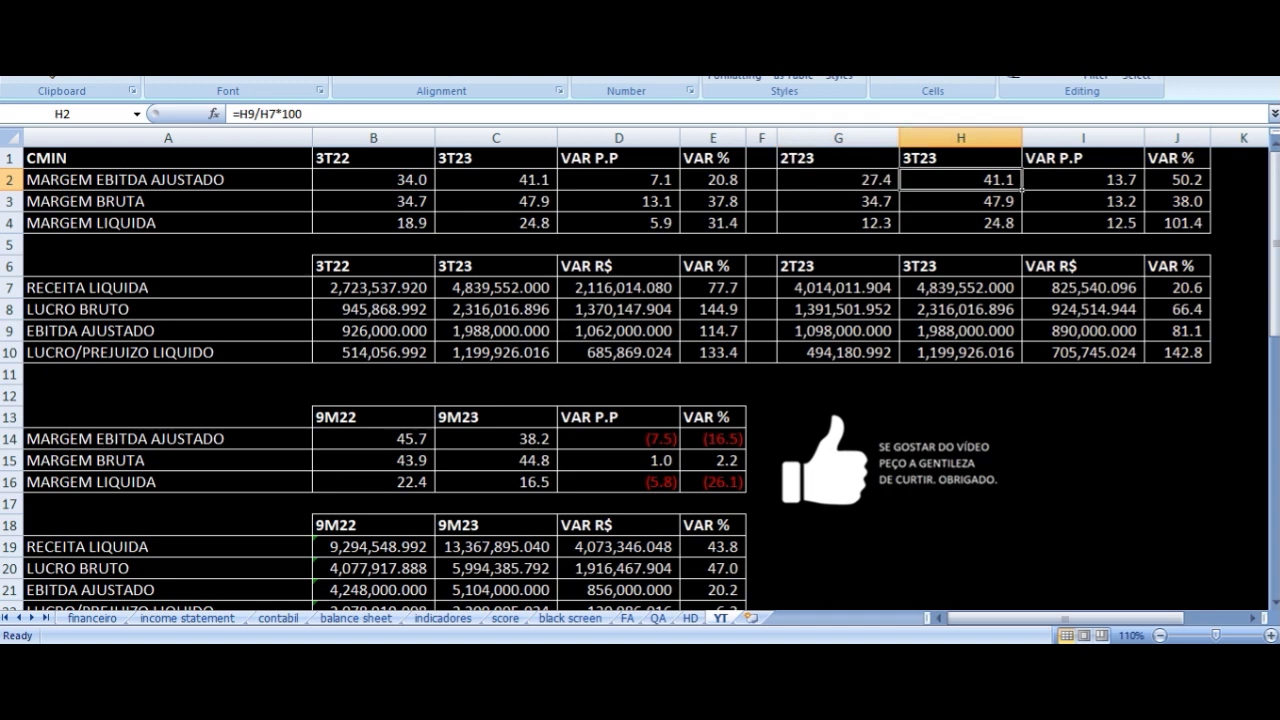
click(1083, 180)
click(1176, 180)
Compare the gross margin (MARGEM BRUTA) of 2T23 and 3T23, including its percentage-point and percent variations
key(Down)
key(Left)
key(Left)
key(Left)
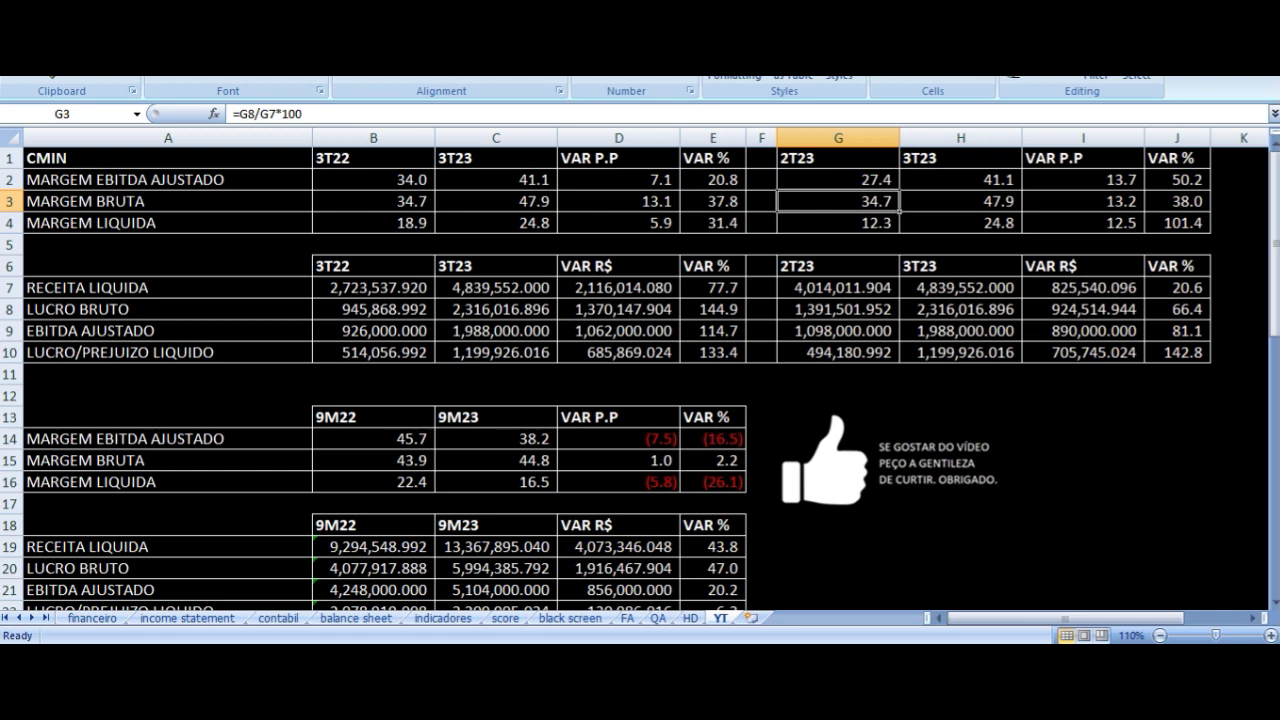
click(960, 201)
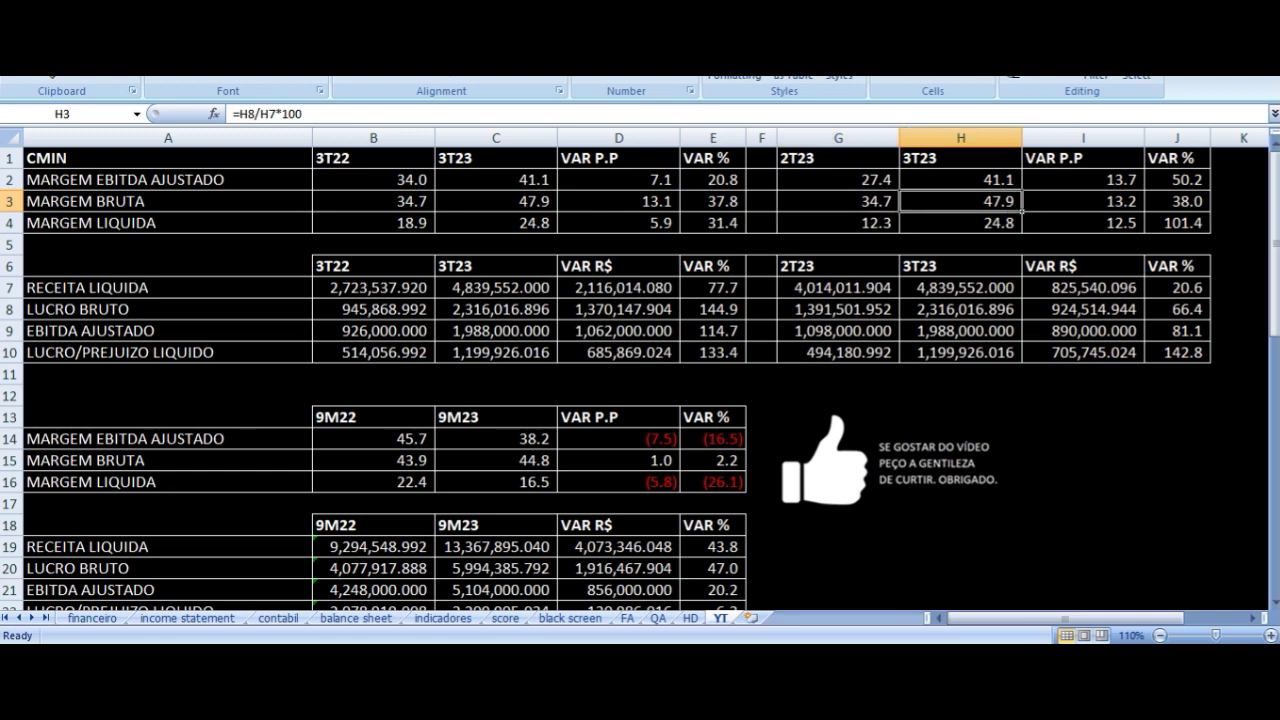
key(Right)
key(Right)
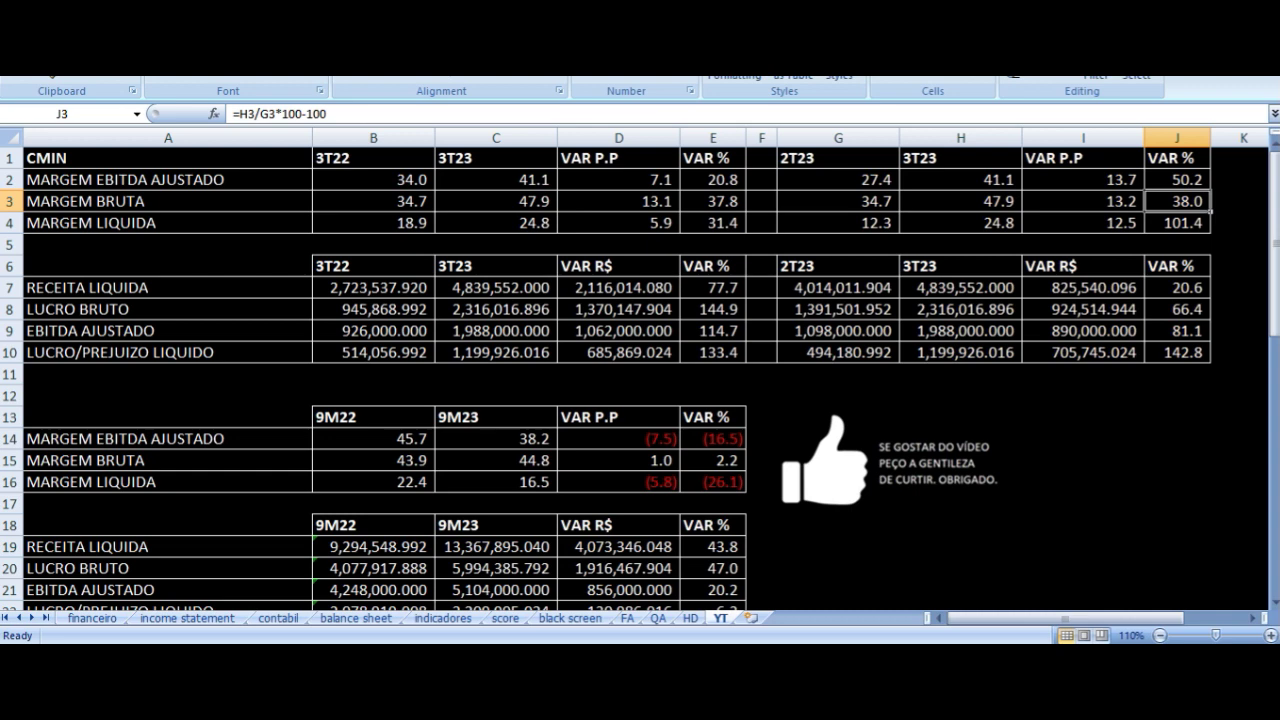
key(Left)
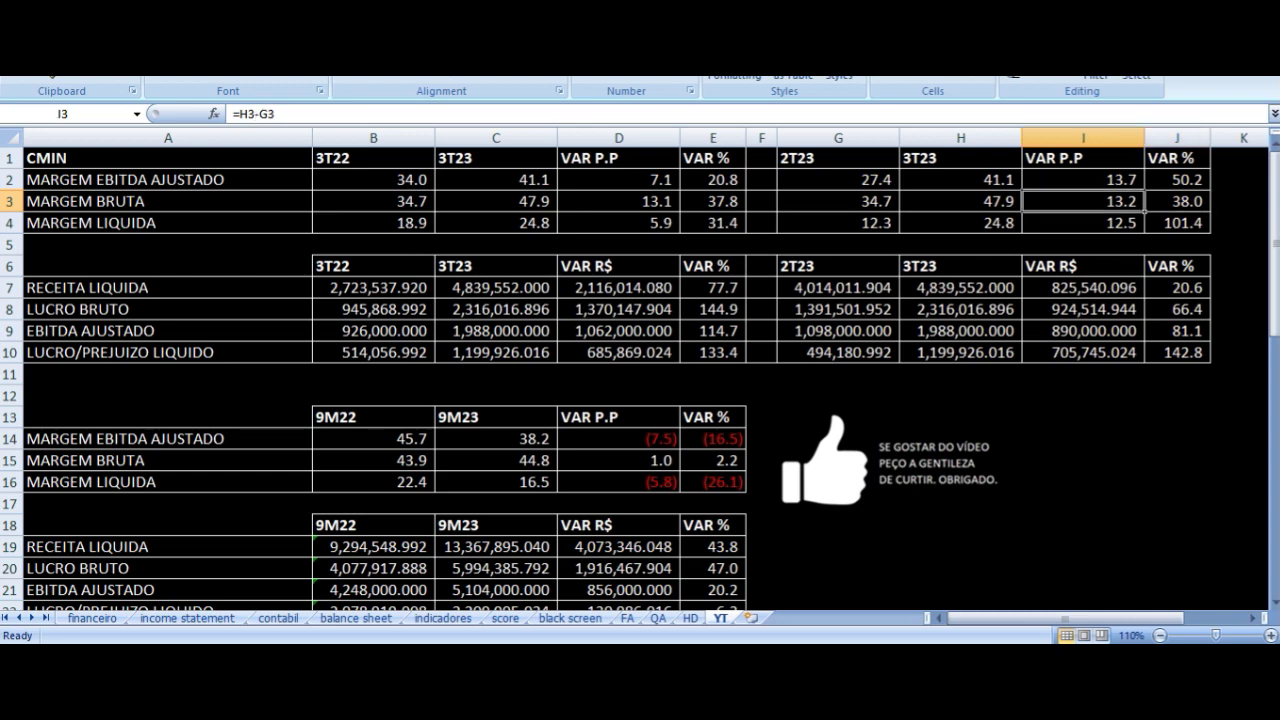
key(Up)
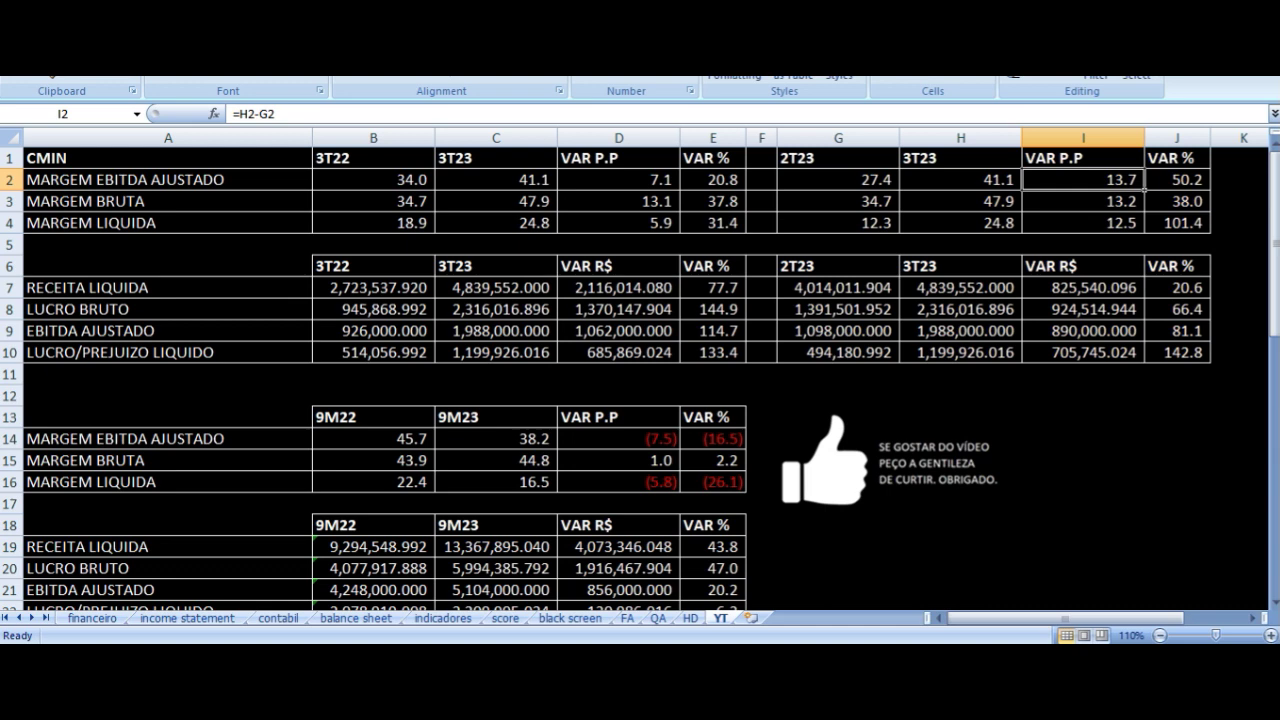
Compare the net margin (MARGEM LIQUIDA) of 2T23 and 3T23, including its percentage-point and percent variations
key(Down)
key(Down)
key(Left)
key(Left)
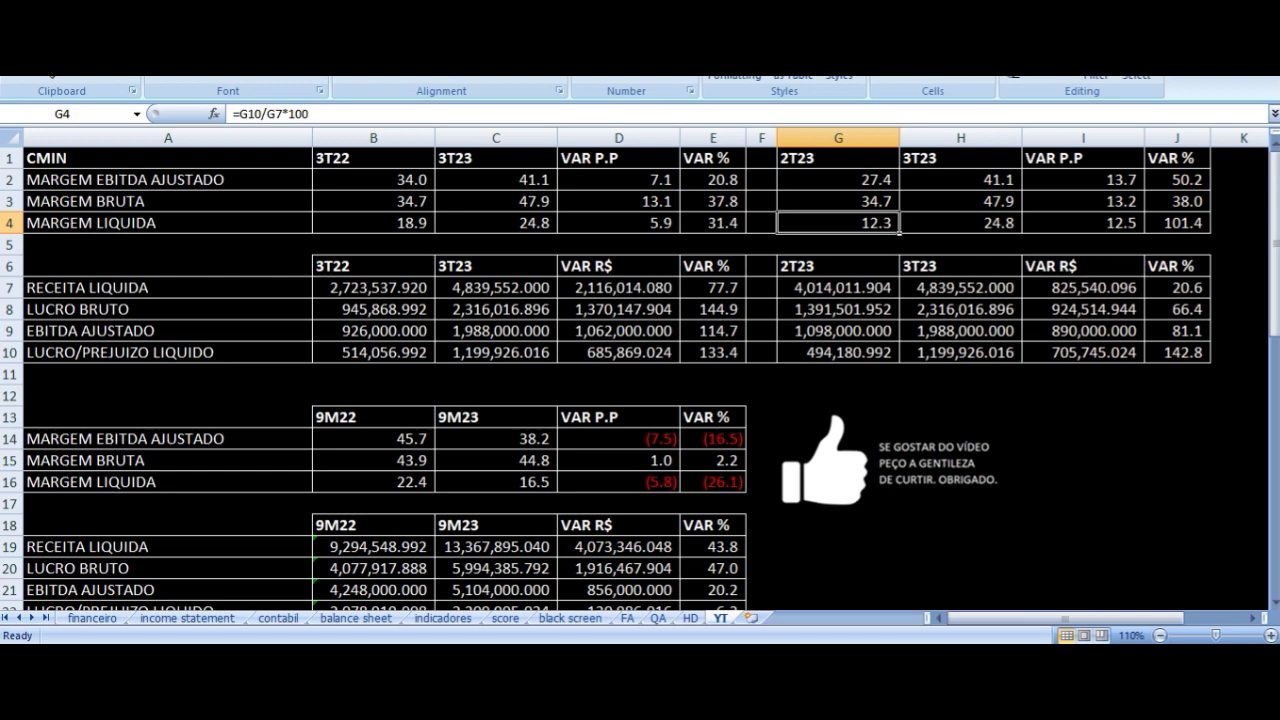
key(Right)
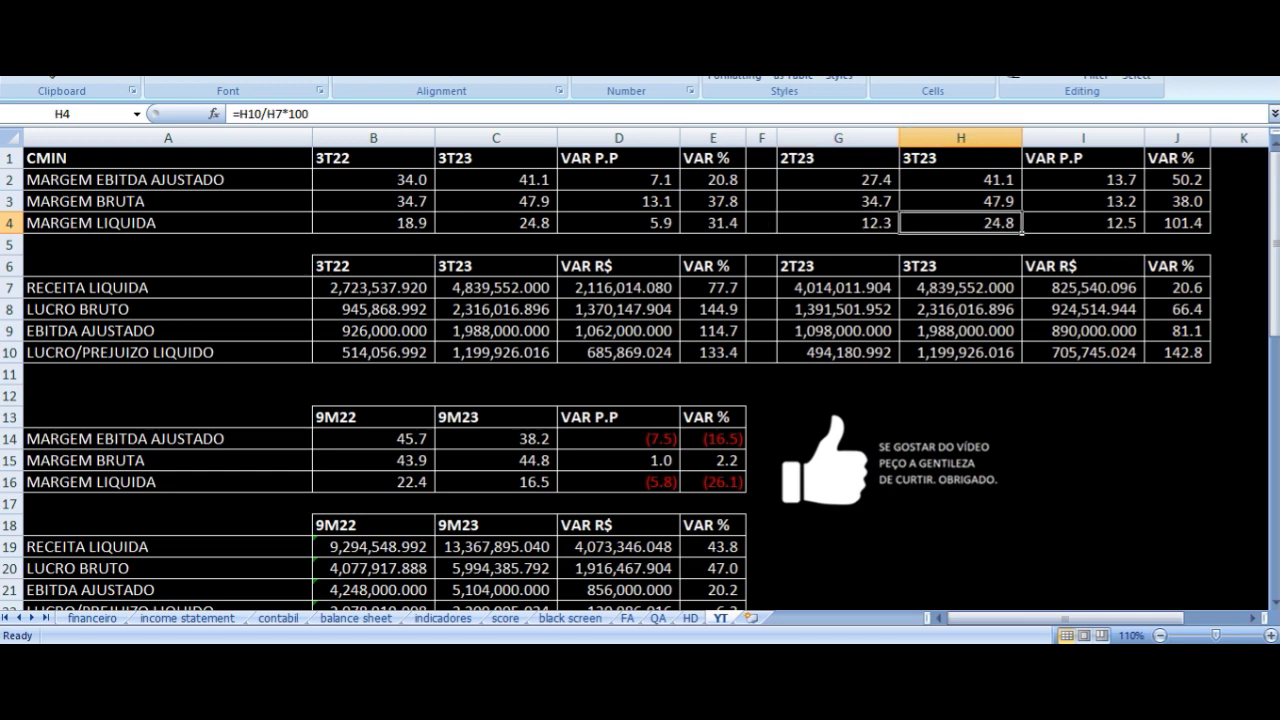
key(Right)
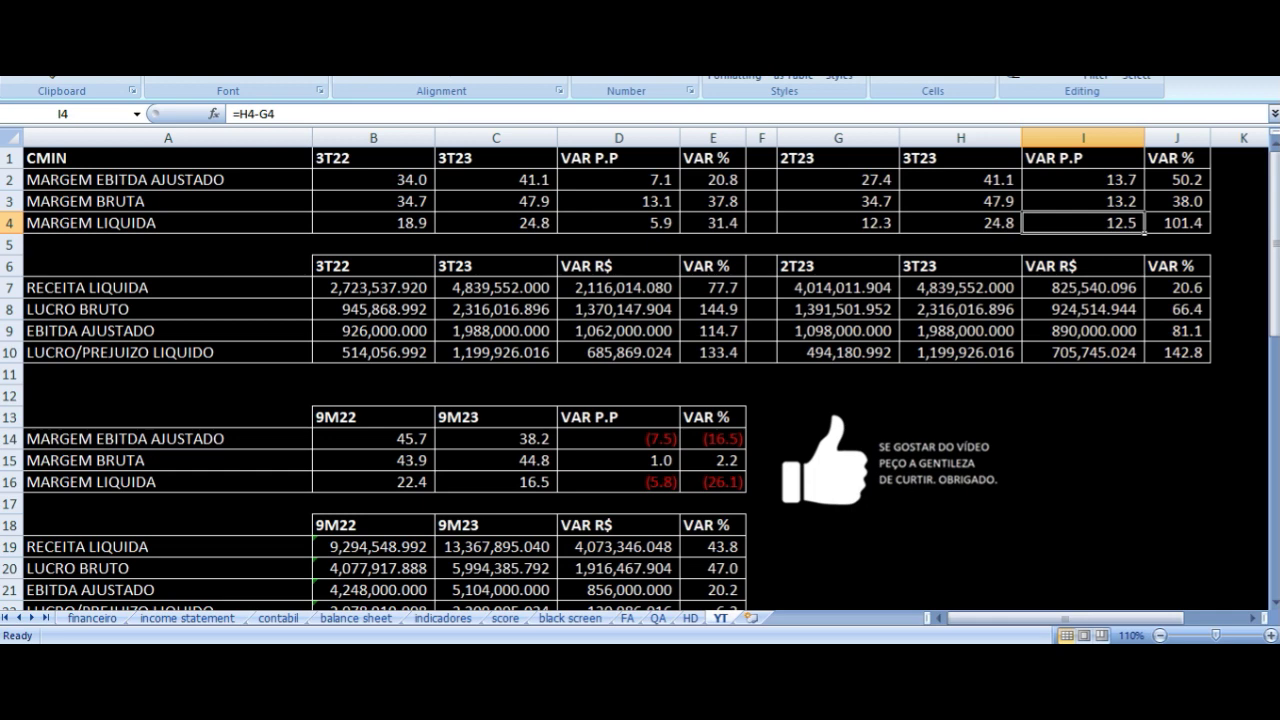
key(Right)
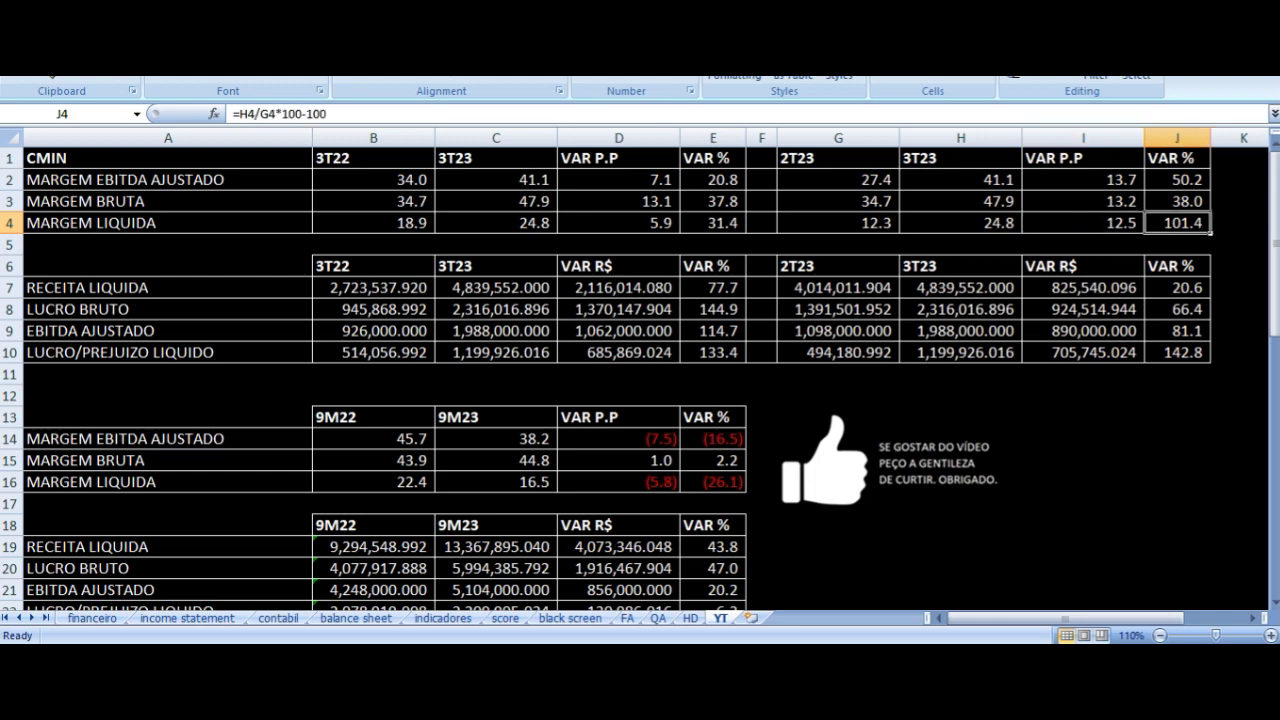
key(Left)
key(Left)
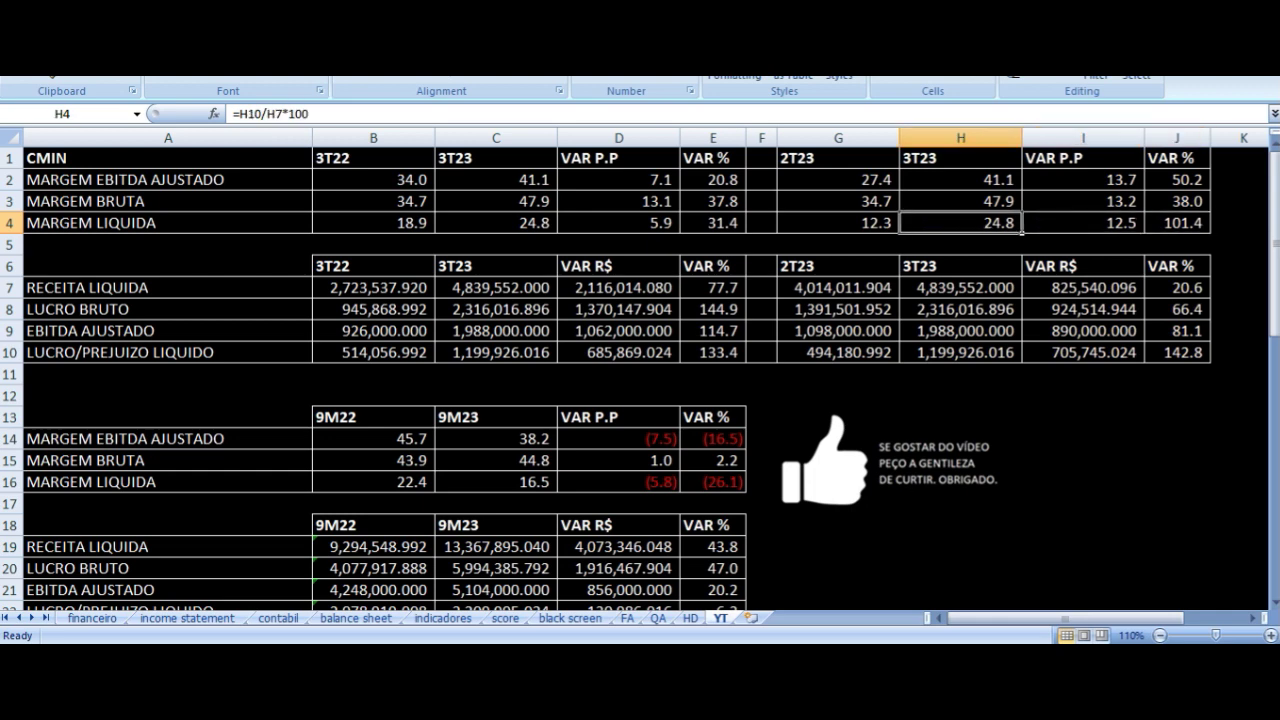
Compare the net revenue (RECEITA LIQUIDA) of 2T23 and 3T23, including its variation in R$ and percent
key(Left)
key(Down)
key(Down)
key(Down)
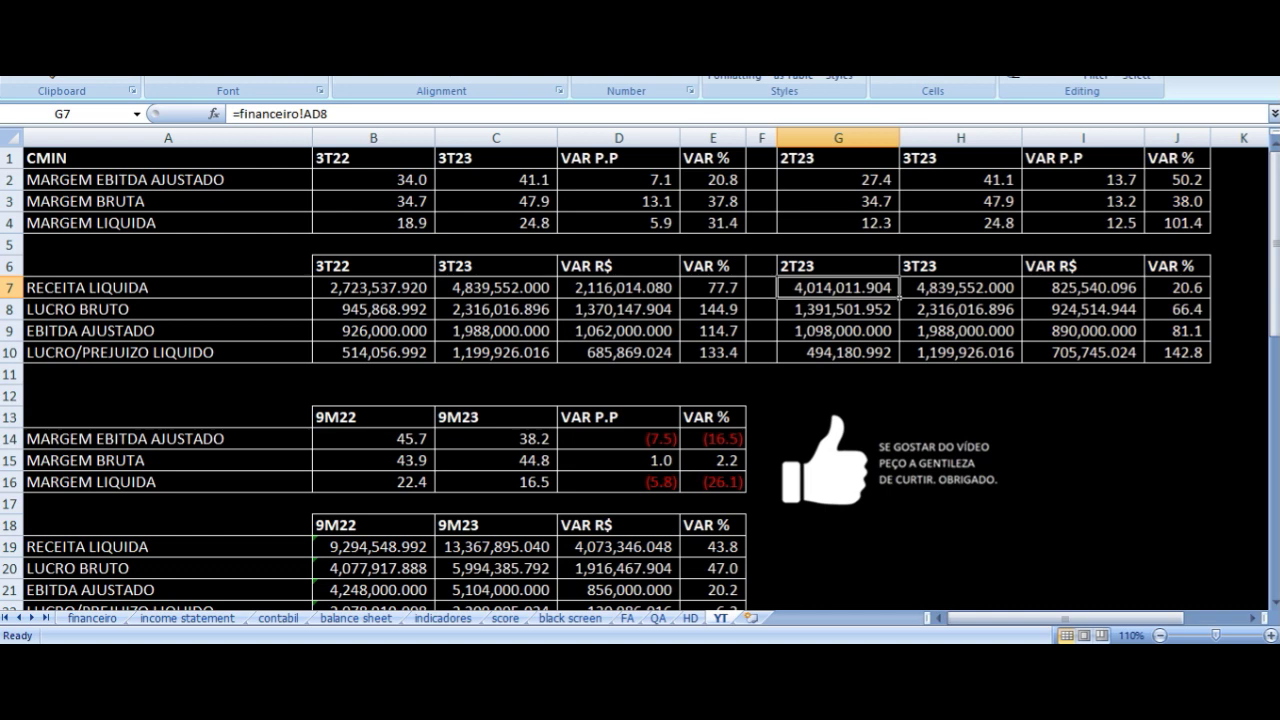
click(960, 287)
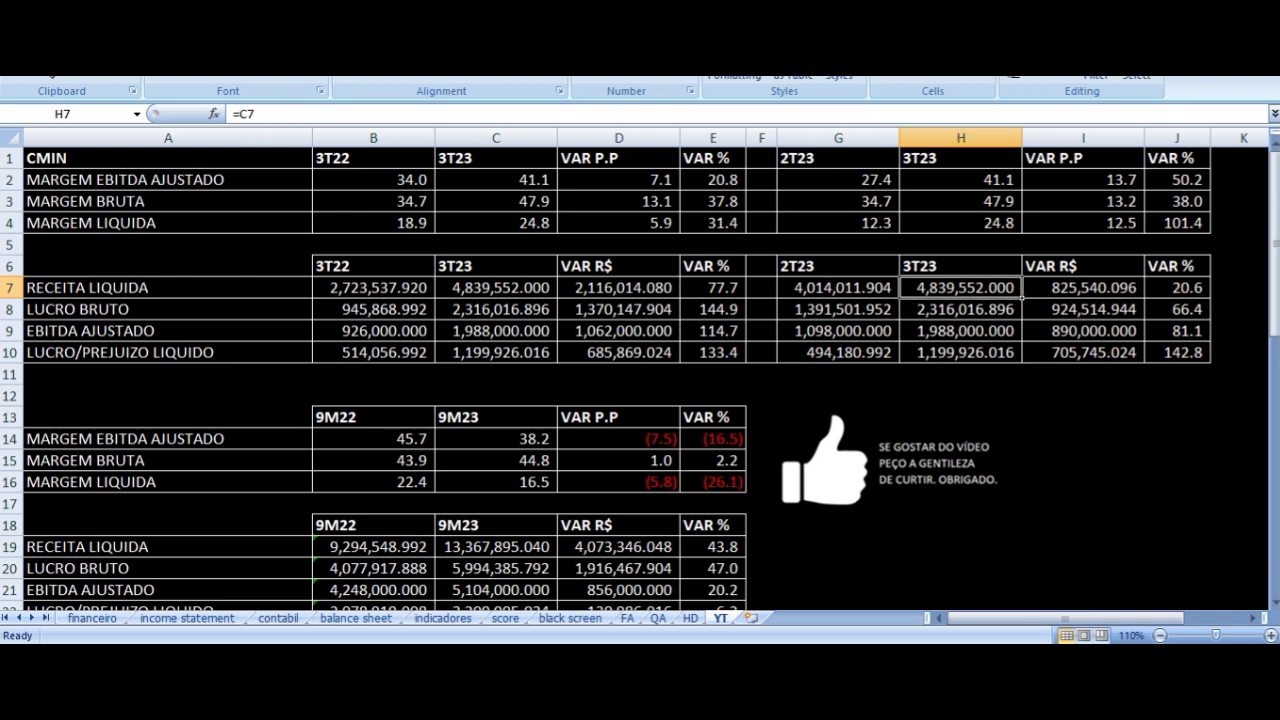
key(Right)
key(Right)
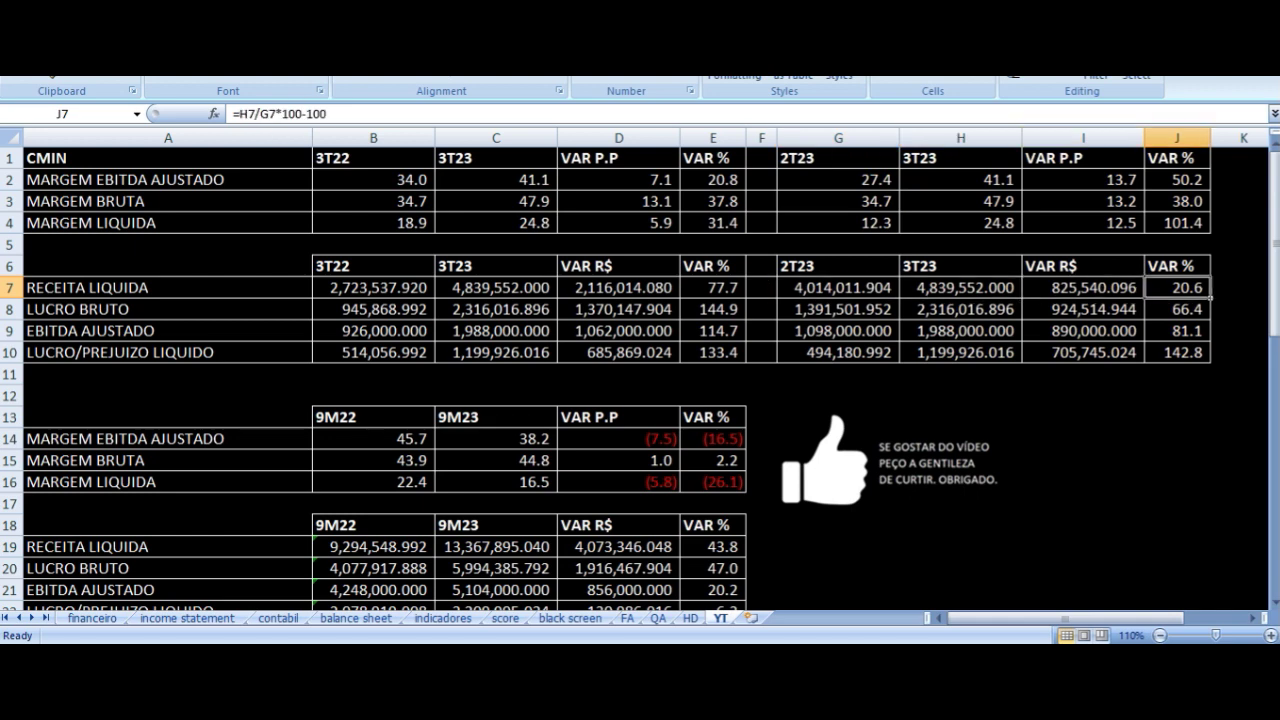
Compare the gross profit (LUCRO BRUTO) of 2T23 and 3T23, including its variation in R$ and percent
key(Down)
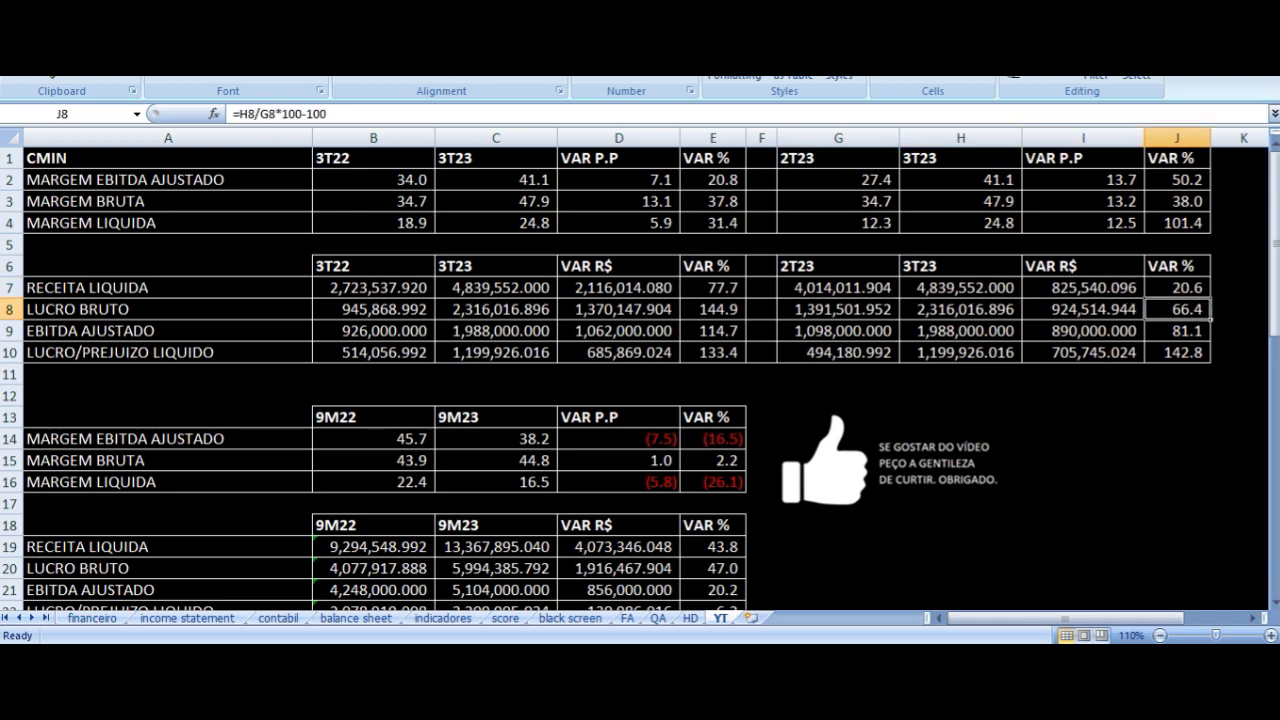
key(Left)
key(Left)
key(Left)
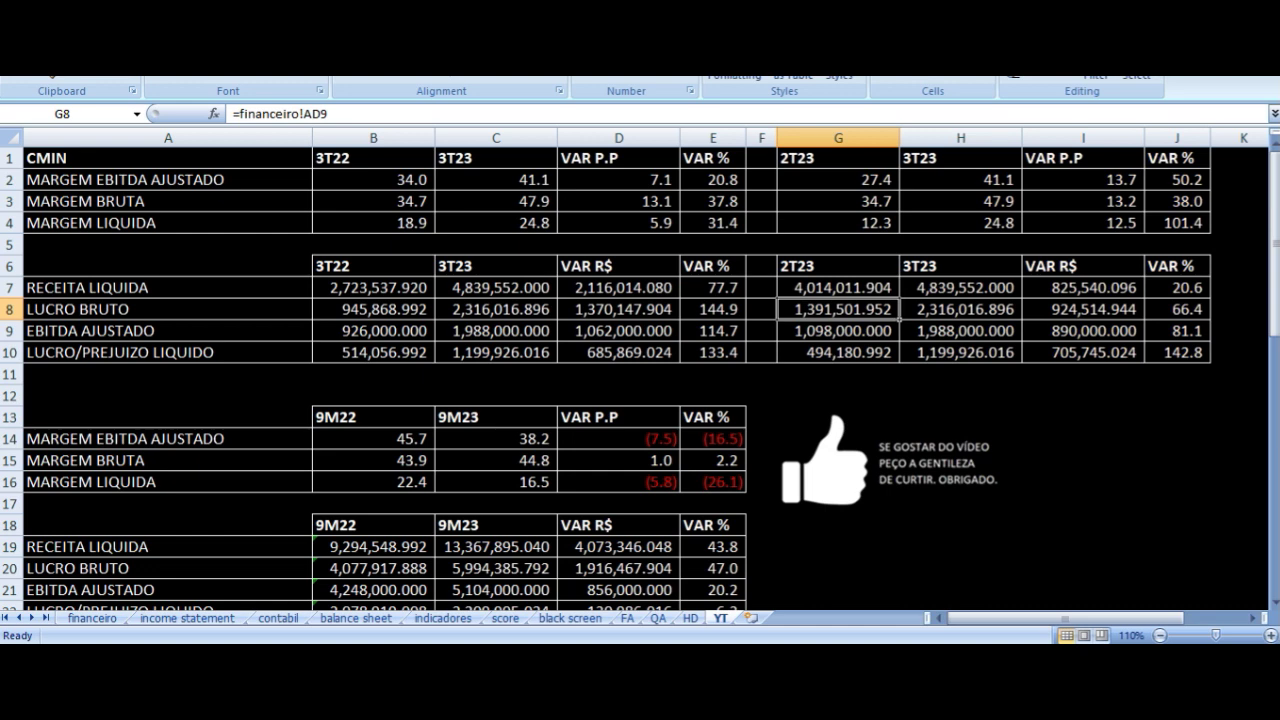
key(Right)
key(Right)
key(Right)
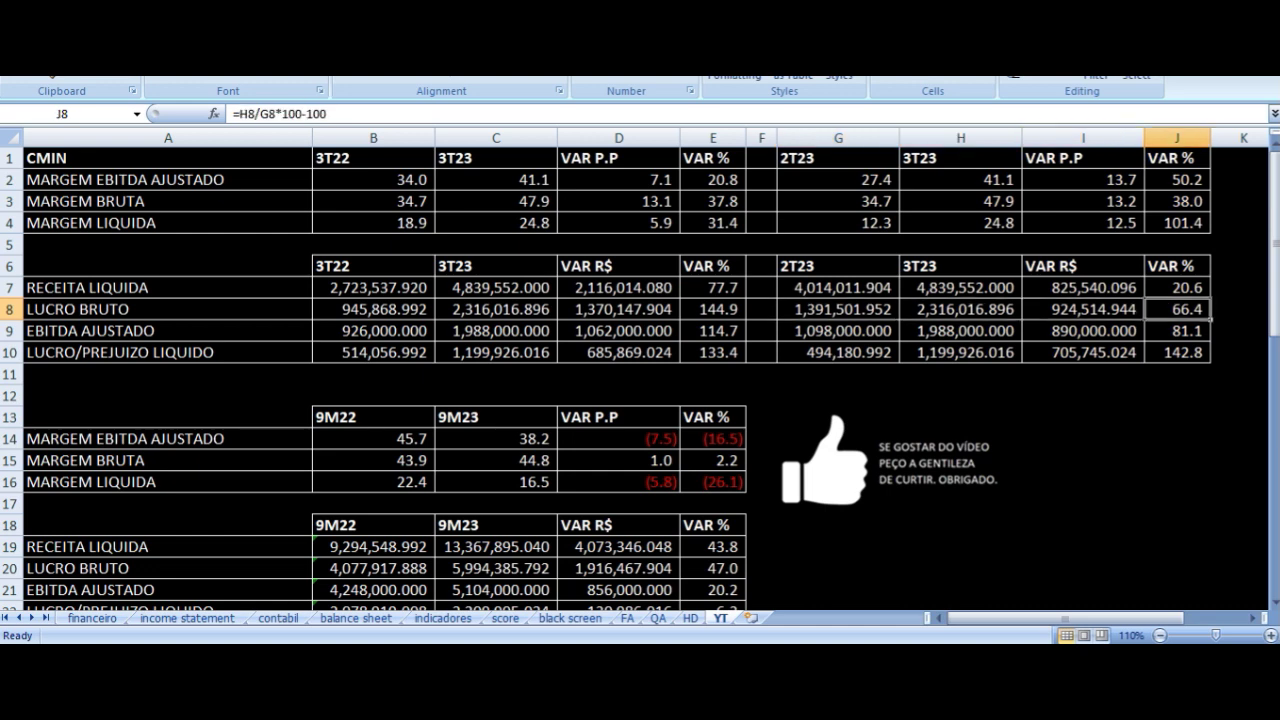
Compare the adjusted EBITDA of 2T23 and 3T23, including its variation in R$ and percent
key(Down)
key(Left)
key(Left)
key(Left)
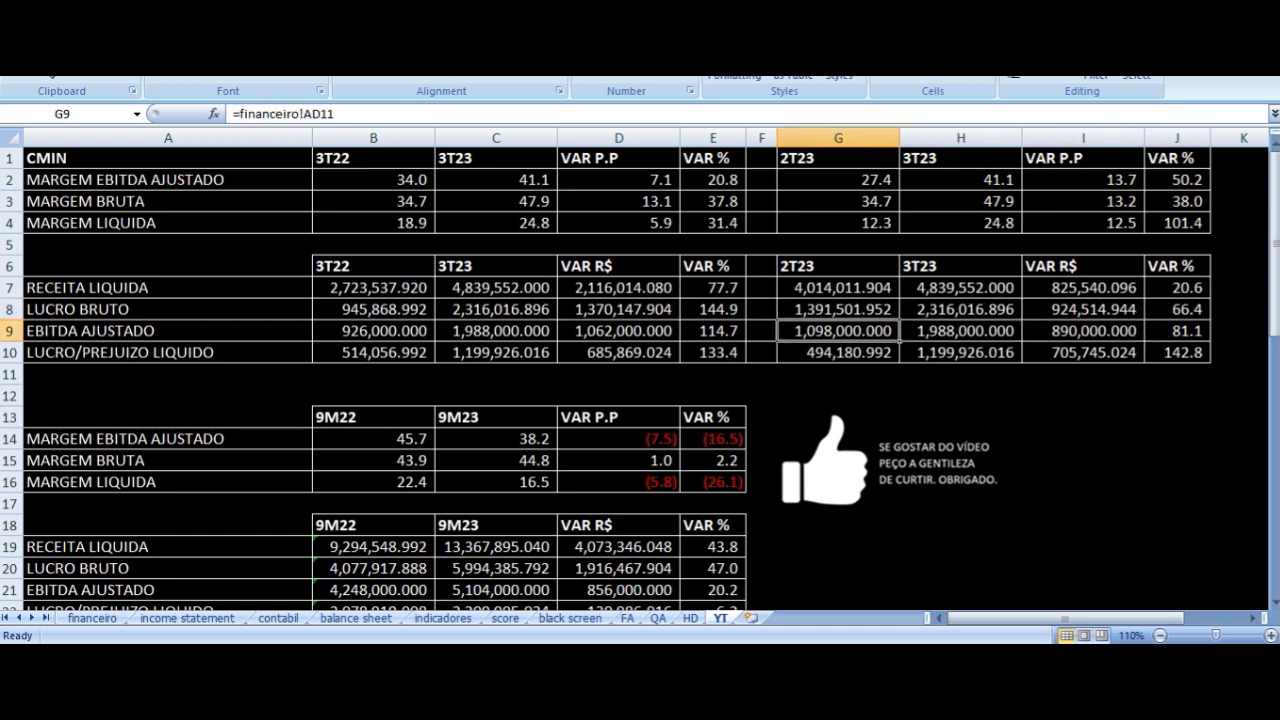
key(Right)
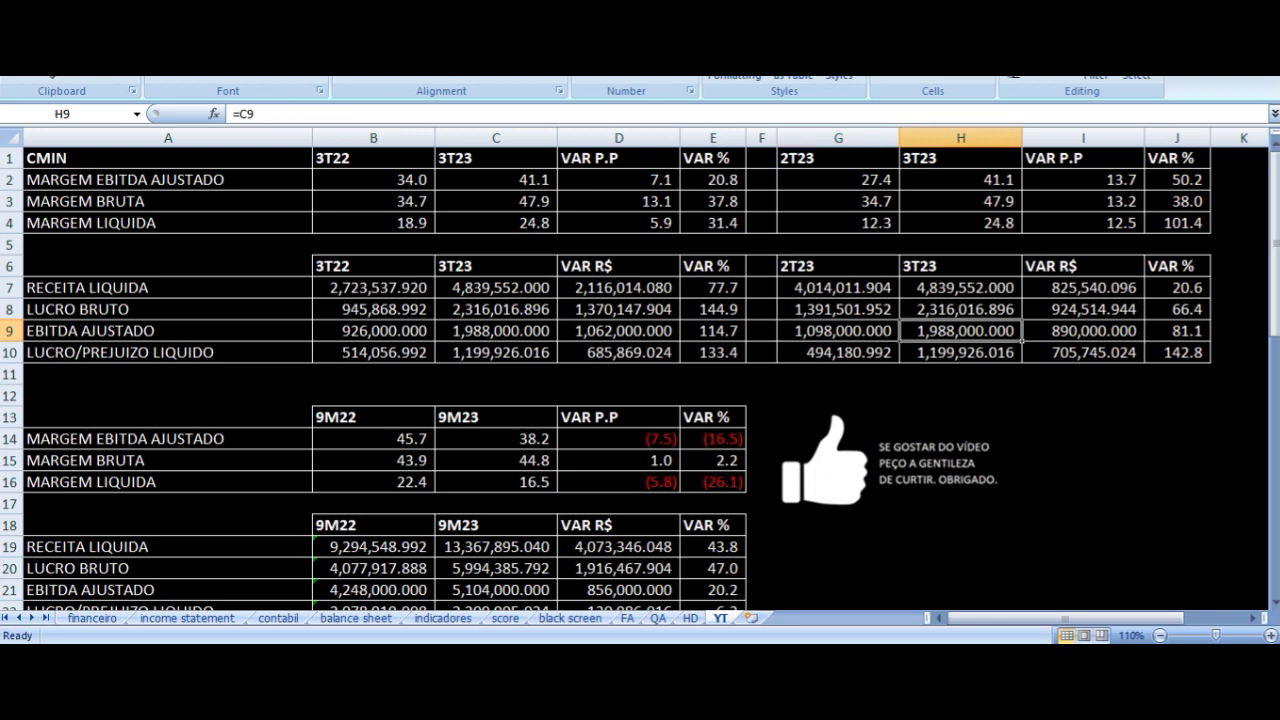
key(Right)
key(Right)
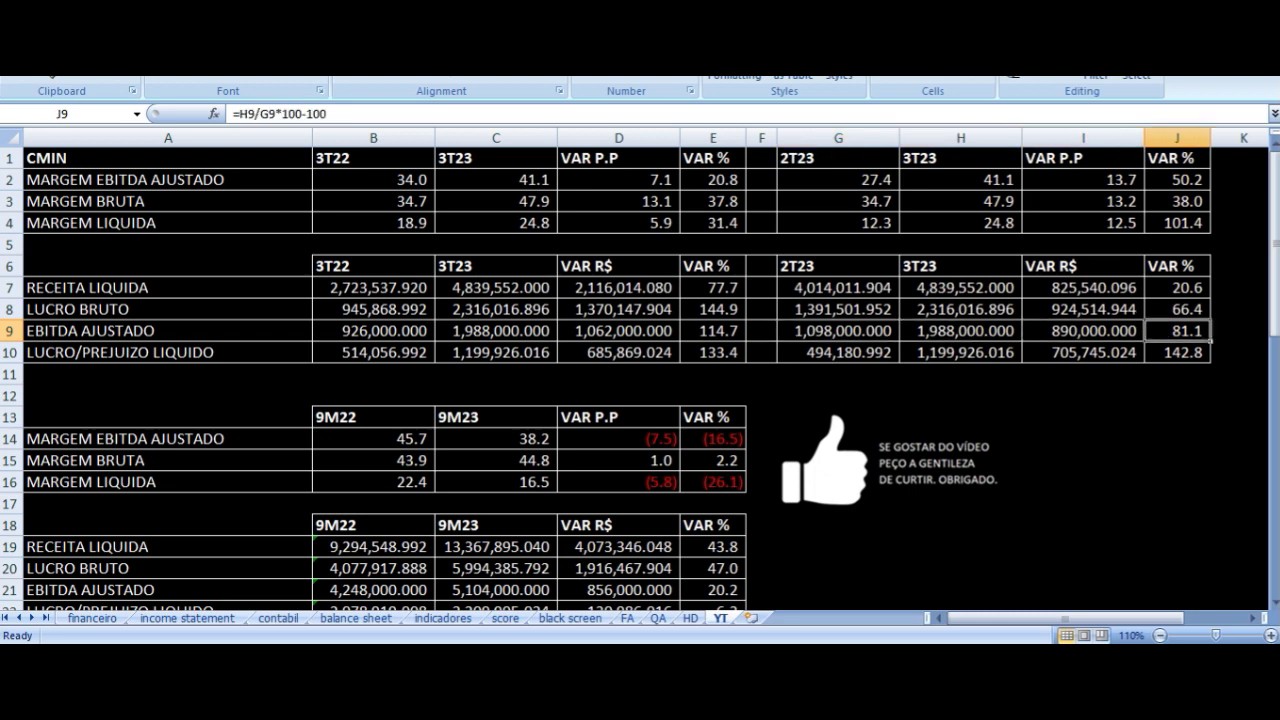
Compare the net profit (LUCRO/PREJUIZO LIQUIDO) of 2T23 and 3T23 with its variations, and highlight the whole 2T23–3T23 block G1:J10
key(Down)
key(Left)
key(Left)
key(Left)
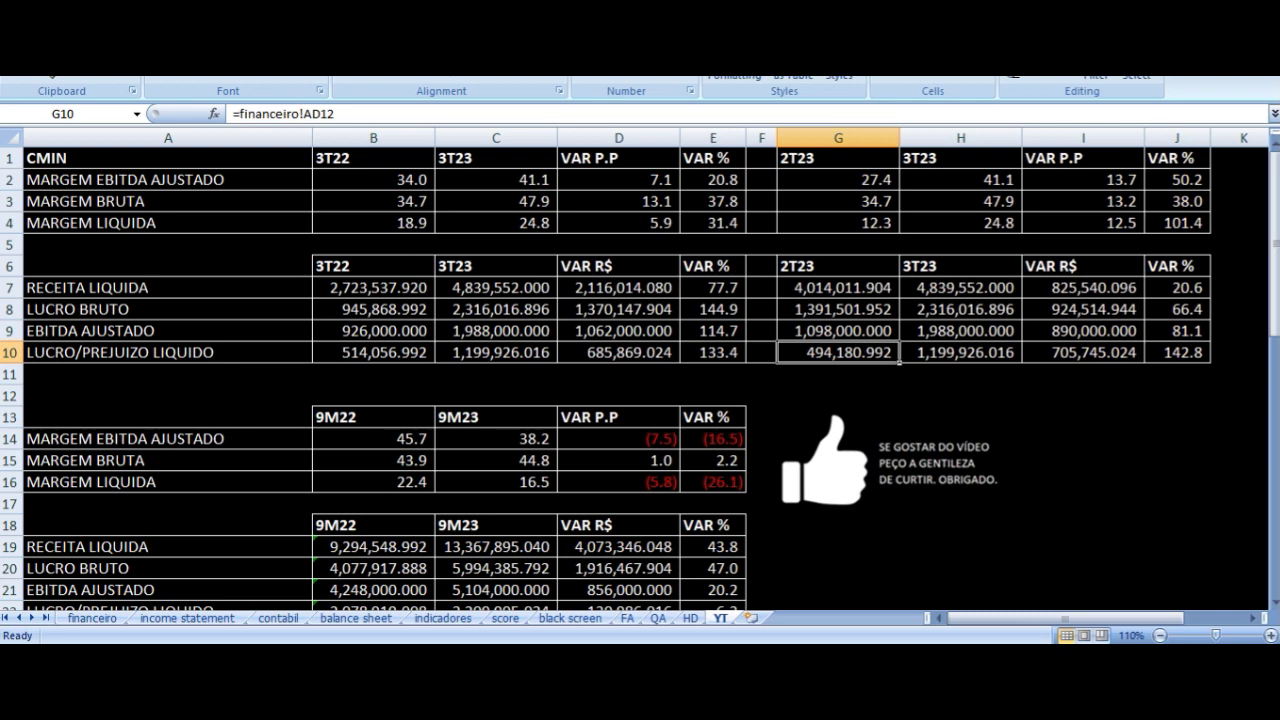
key(Right)
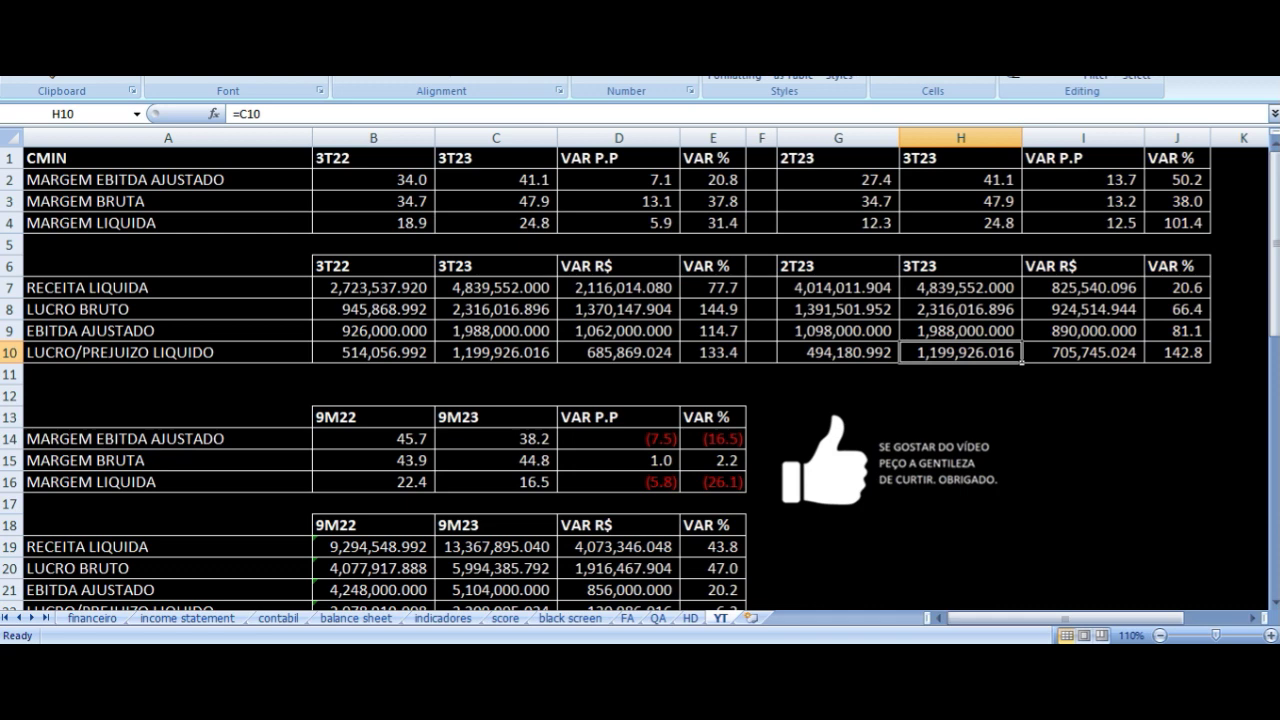
key(Right)
key(Right)
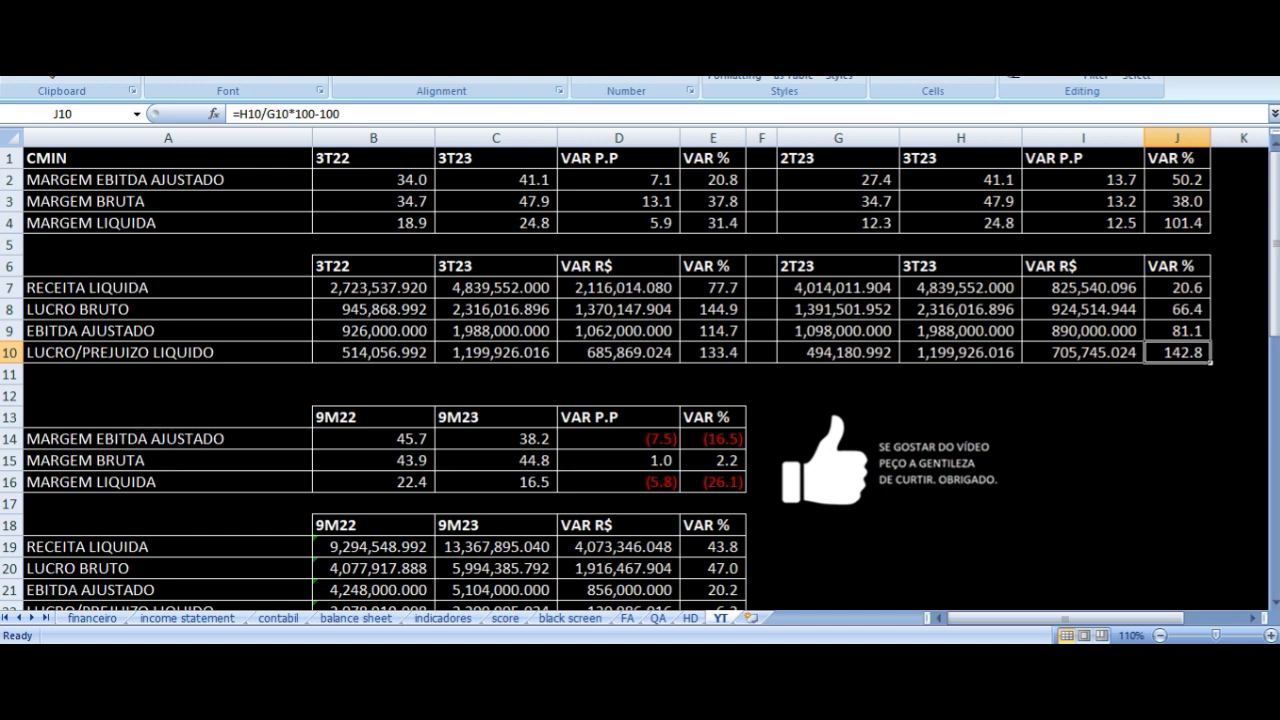
drag(849, 160, 1156, 346)
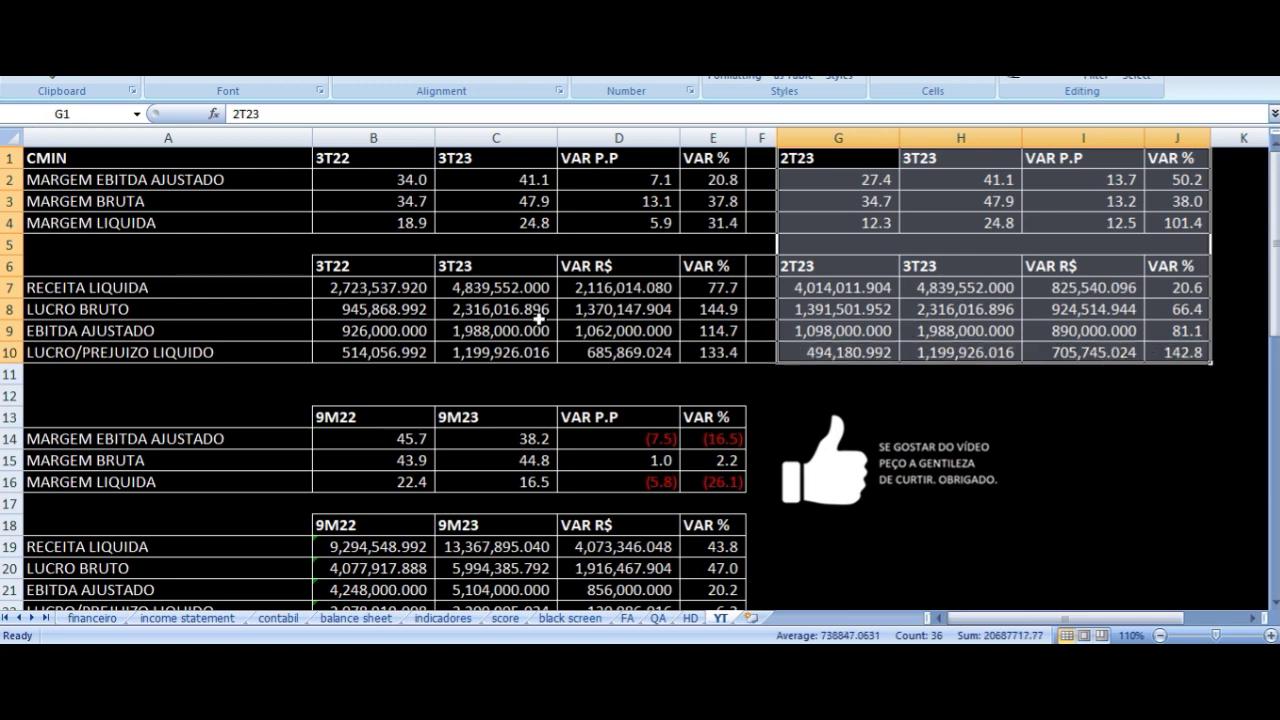
Compare the adjusted EBITDA margin of 9M22 and 9M23, including its percentage-point variation
scroll(801, 331, down, 4)
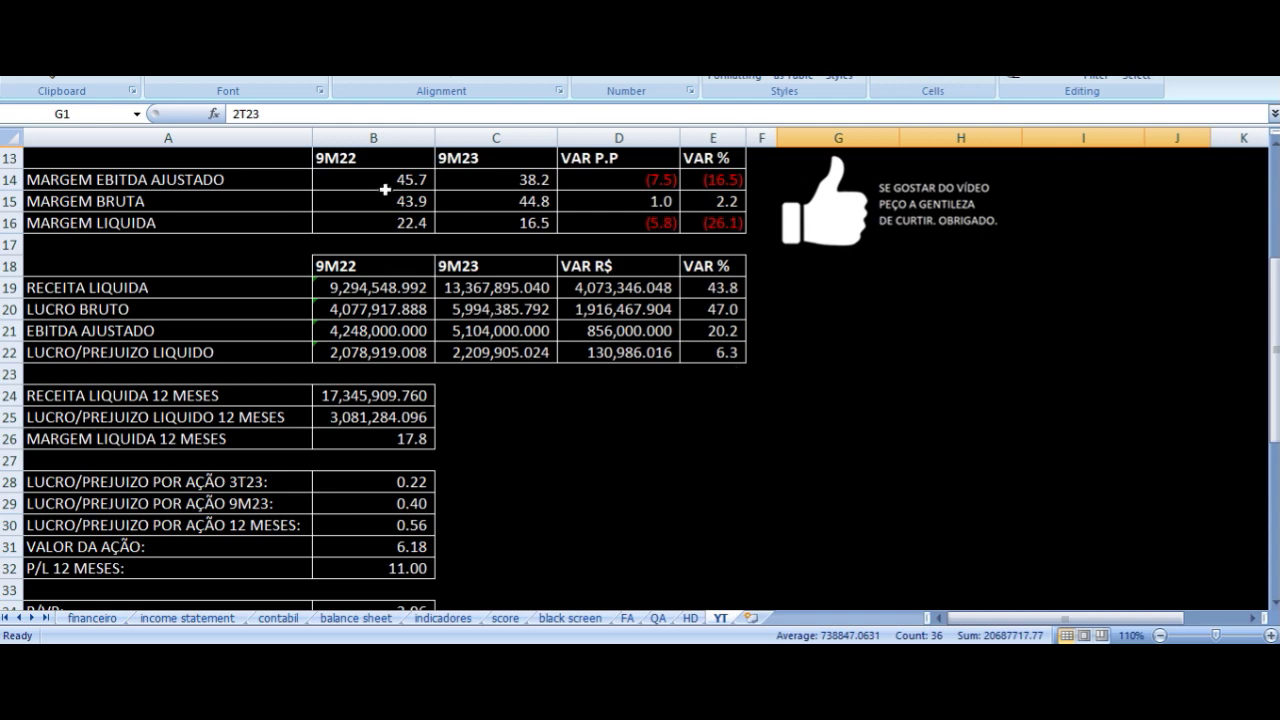
click(458, 161)
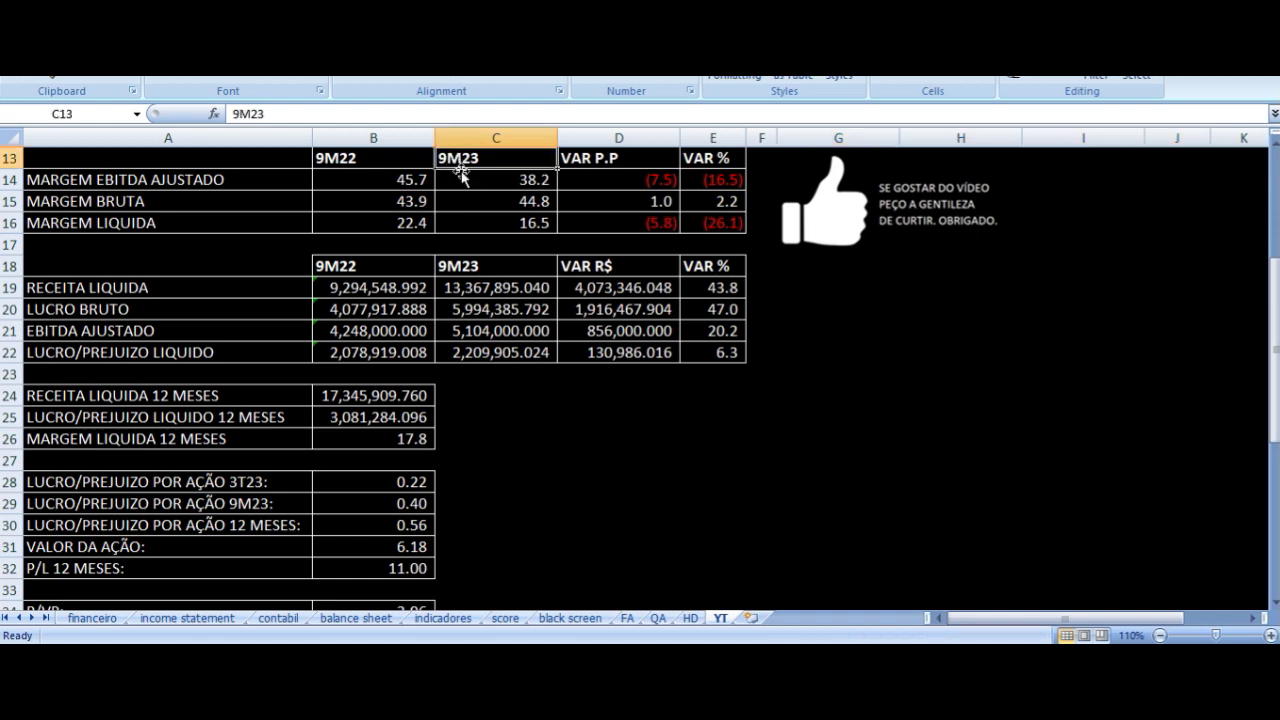
click(412, 180)
click(167, 180)
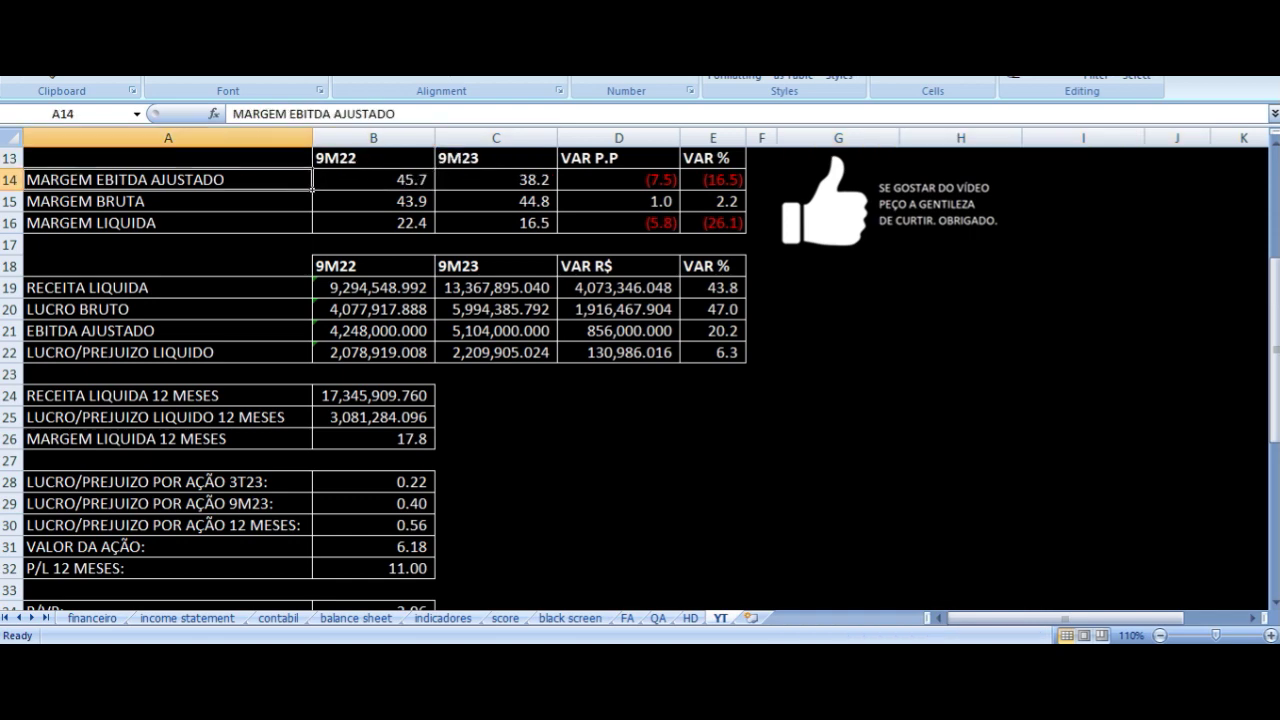
click(373, 180)
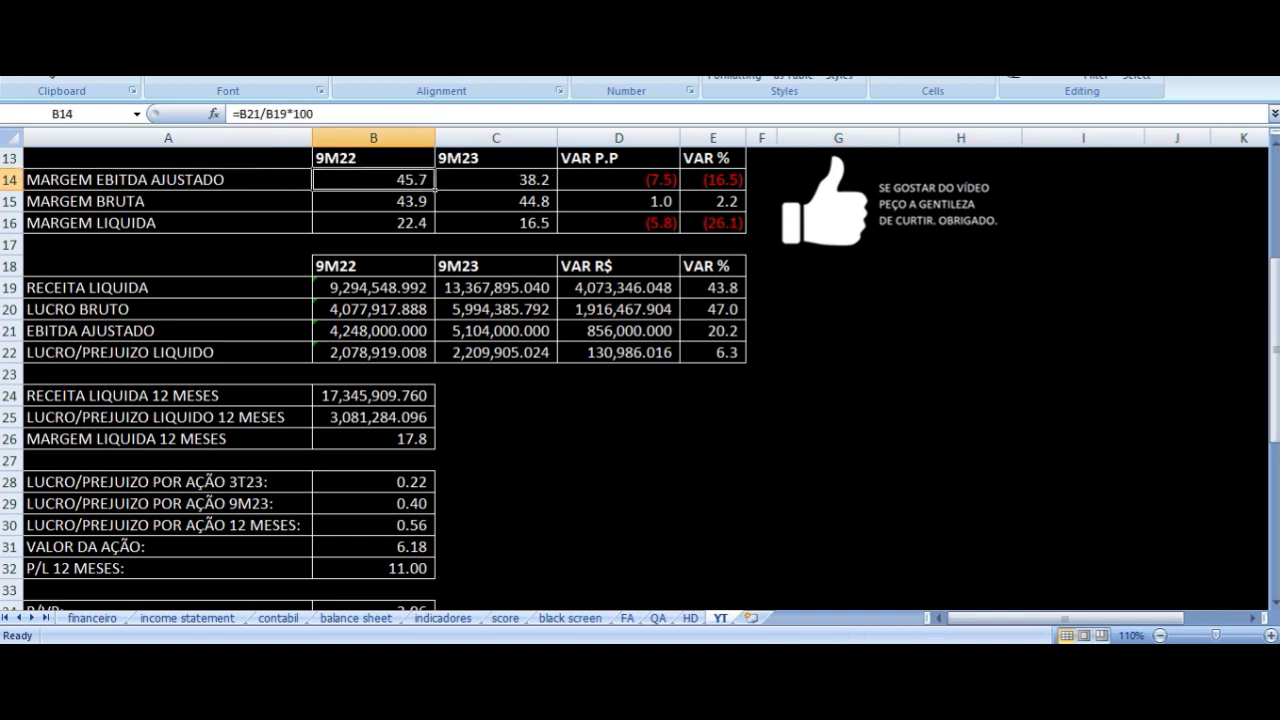
click(495, 180)
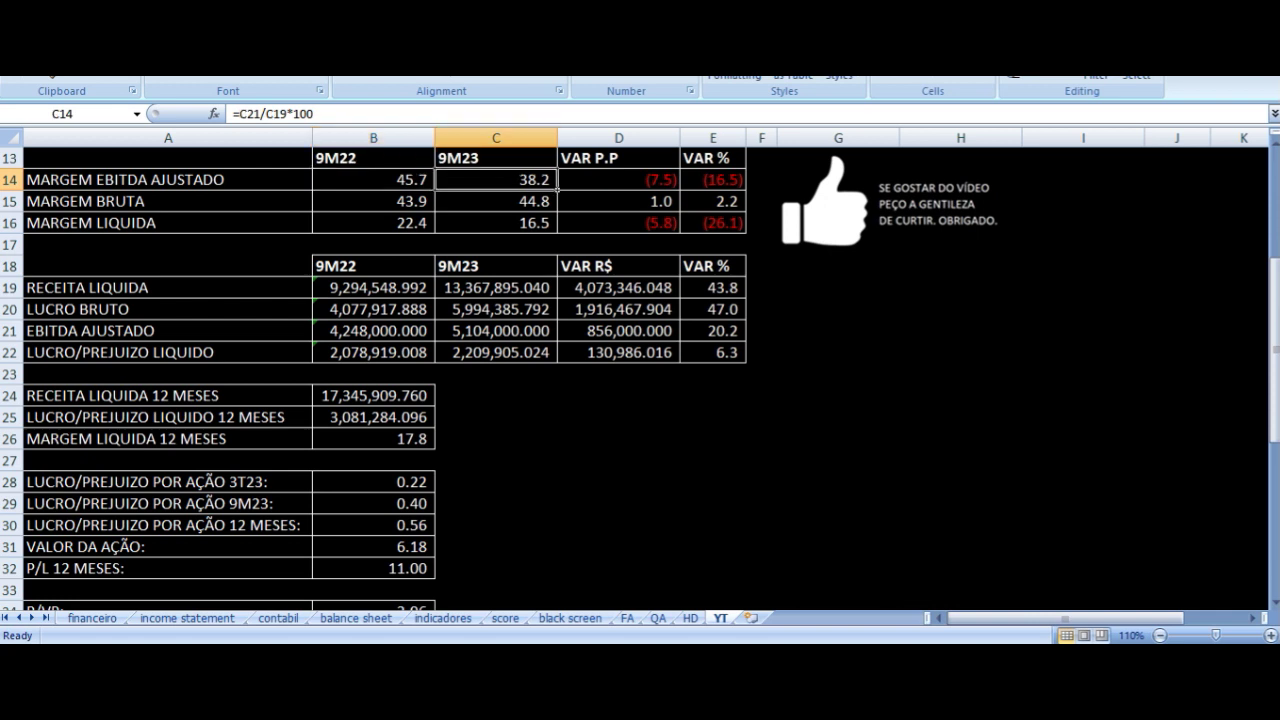
click(618, 180)
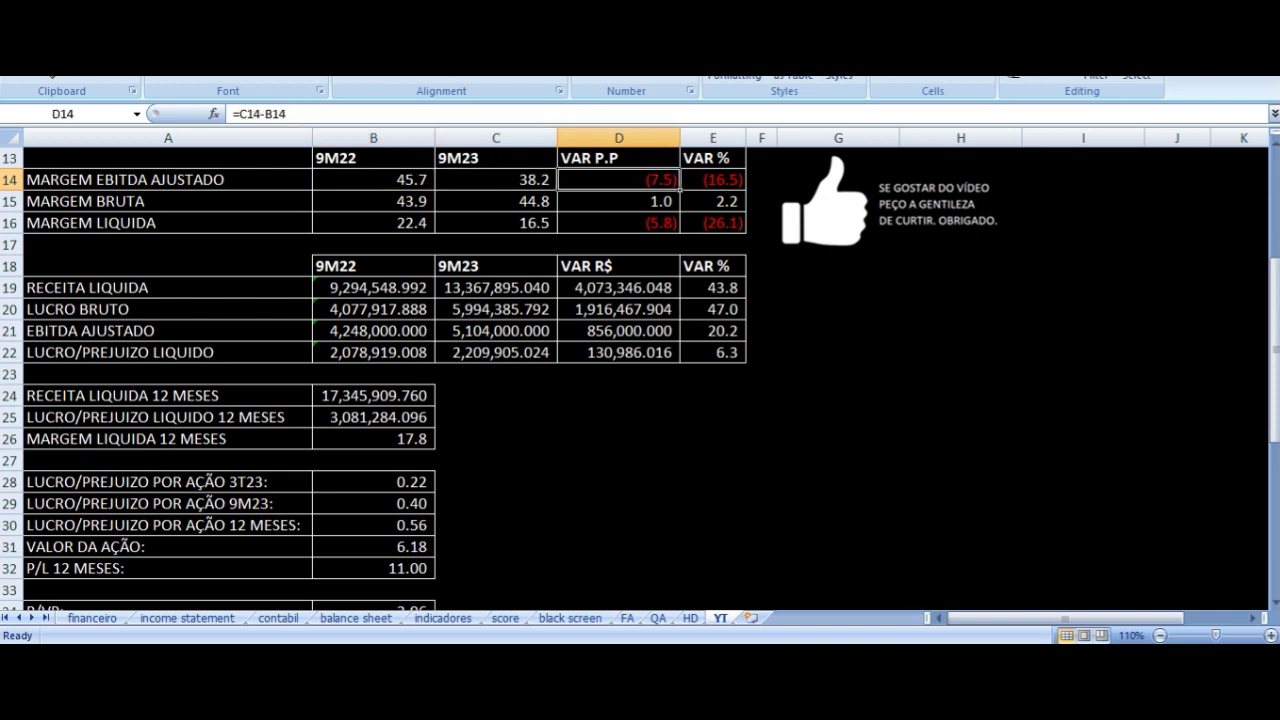
Compare the gross margin (MARGEM BRUTA) of 9M22 and 9M23, including its percentage-point variation
click(167, 201)
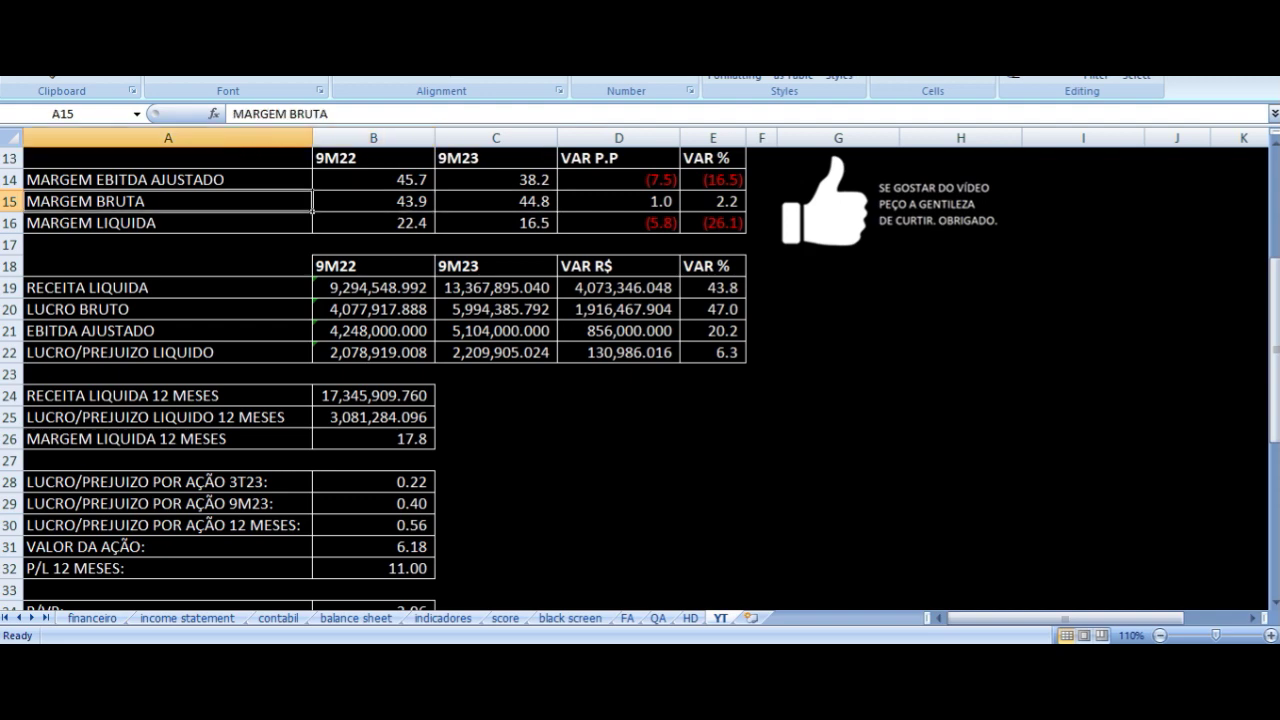
click(373, 201)
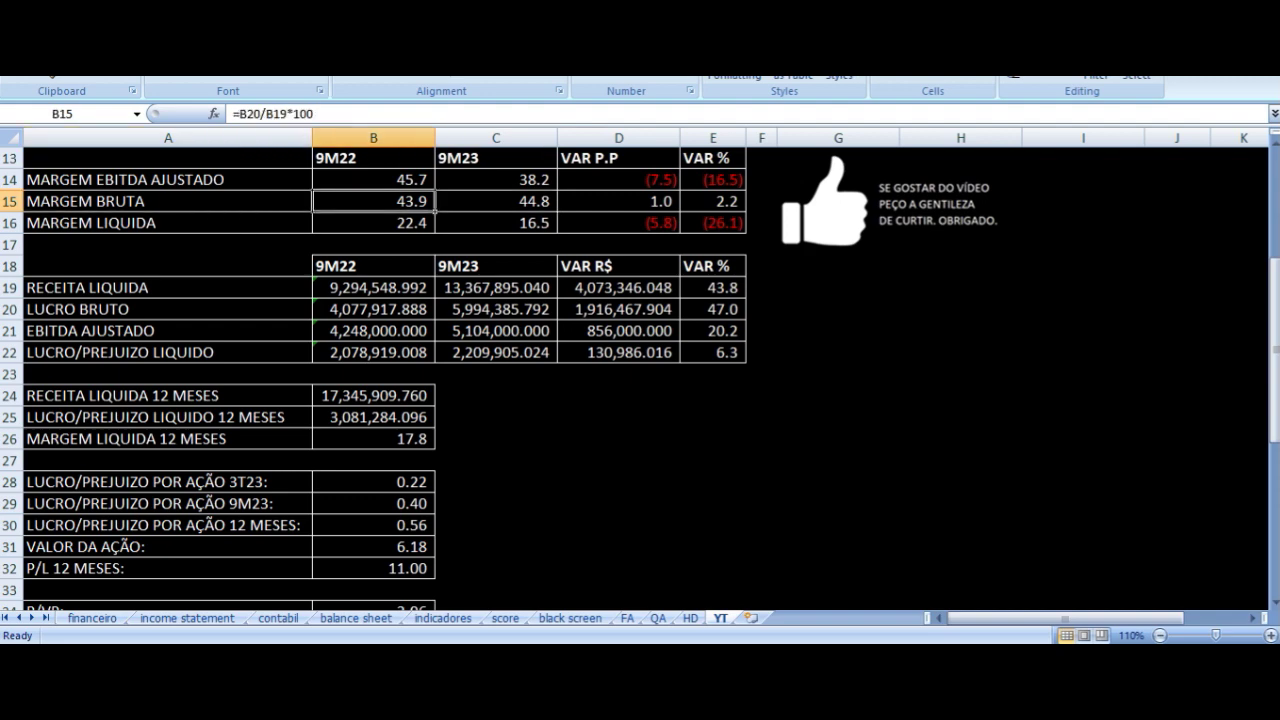
click(495, 201)
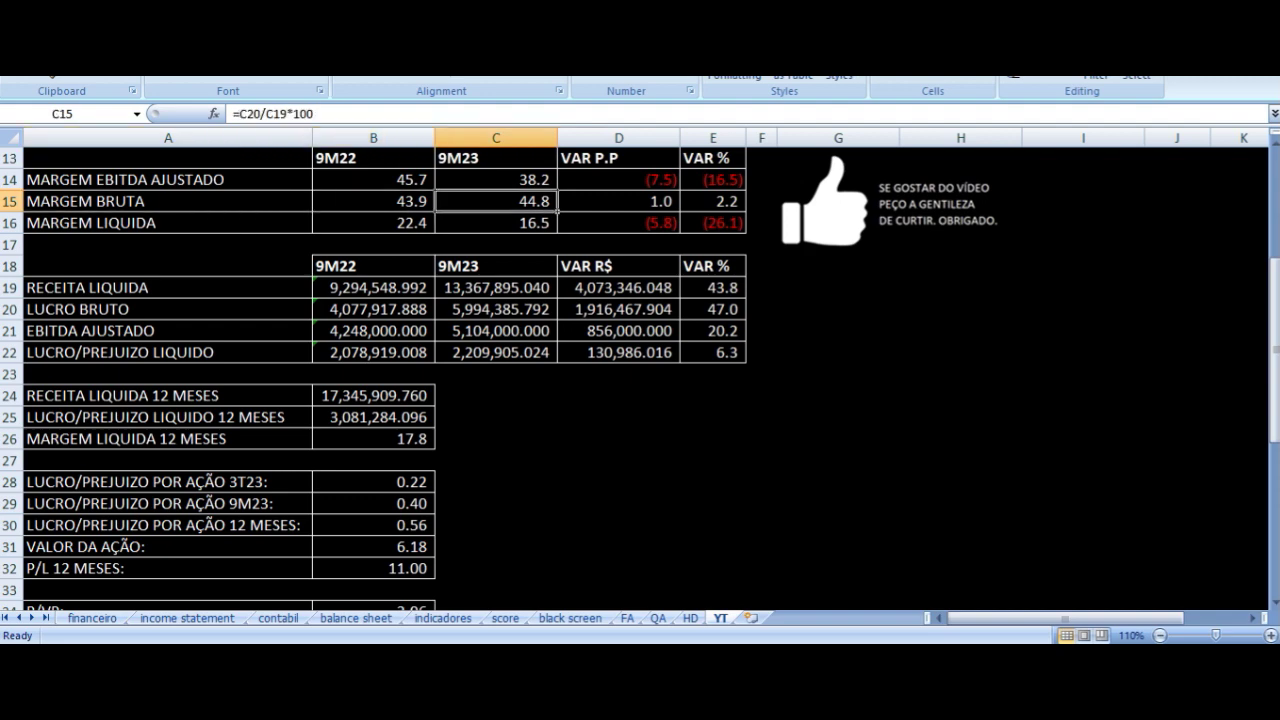
click(618, 201)
click(662, 77)
click(690, 75)
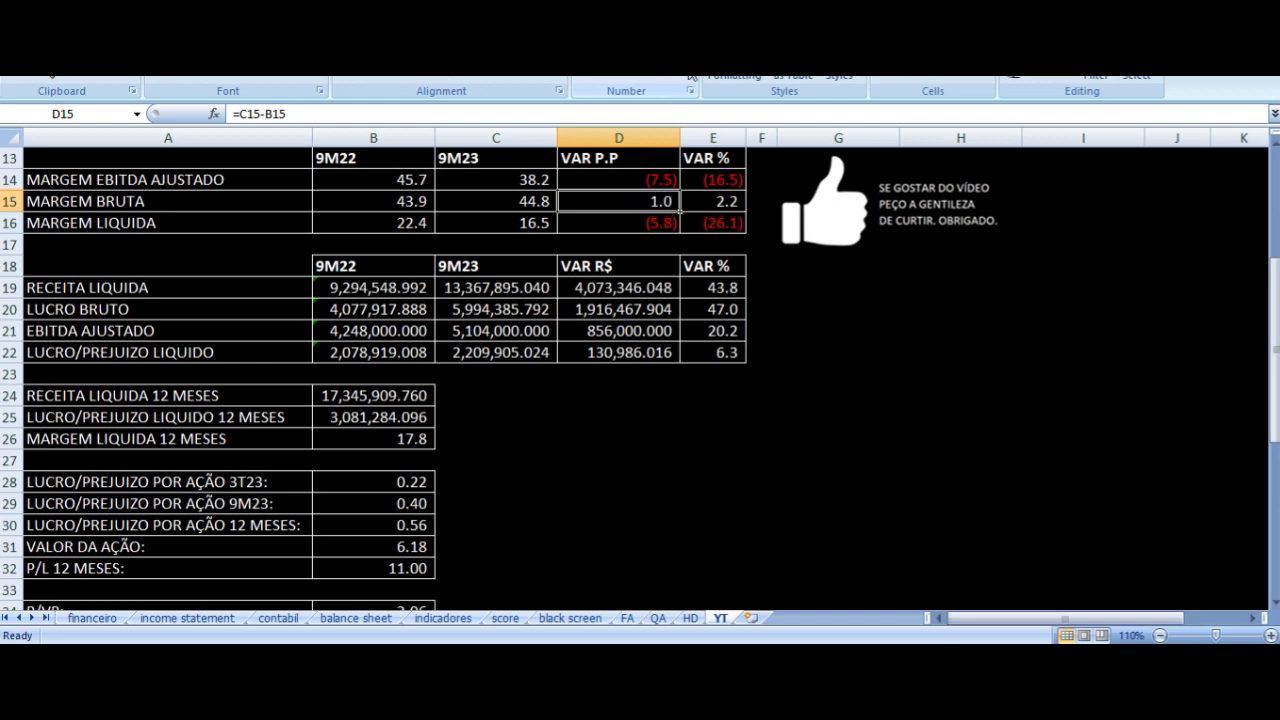
Compare the net margin (MARGEM LIQUIDA) of 9M22 and 9M23, including its percentage-point variation
click(167, 222)
click(373, 222)
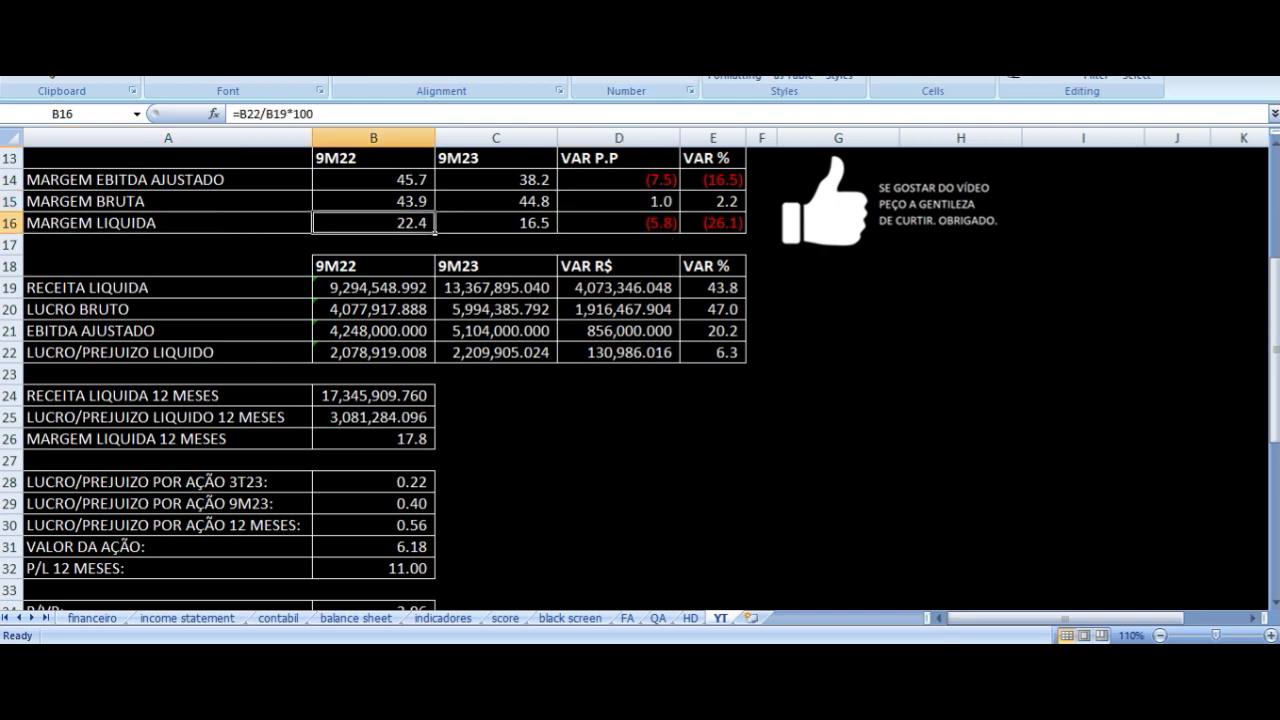
click(495, 222)
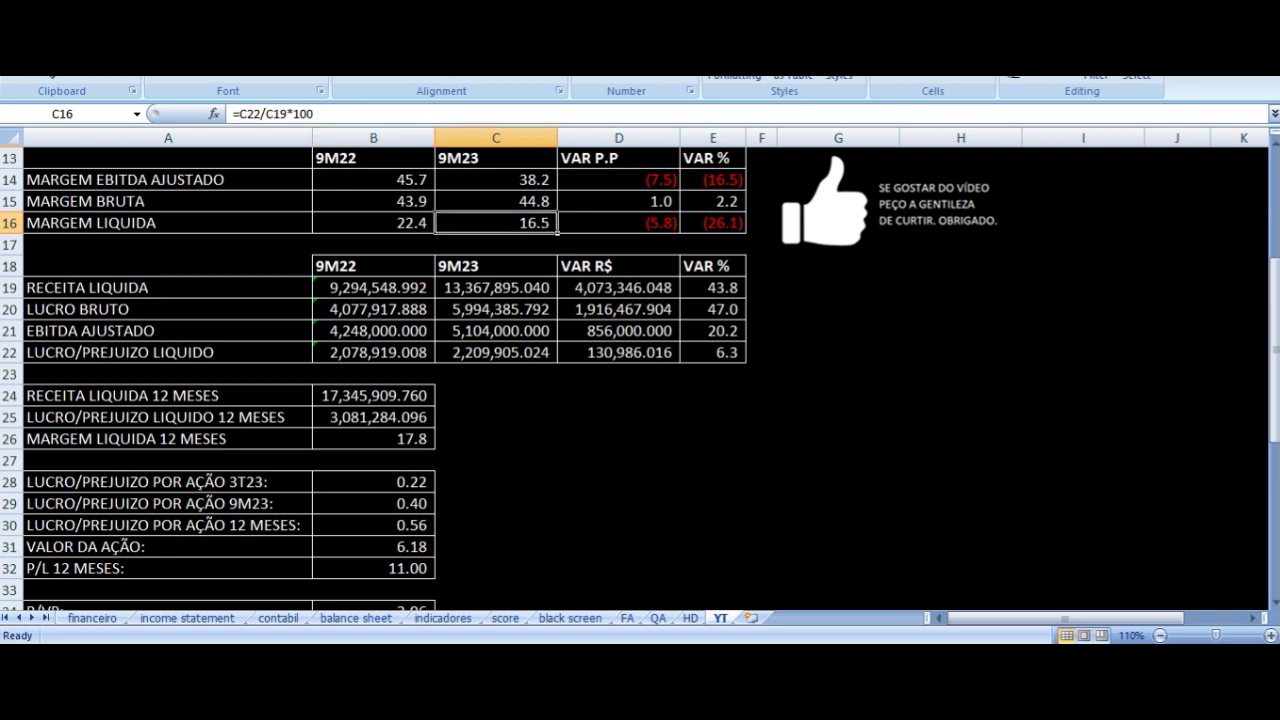
click(618, 222)
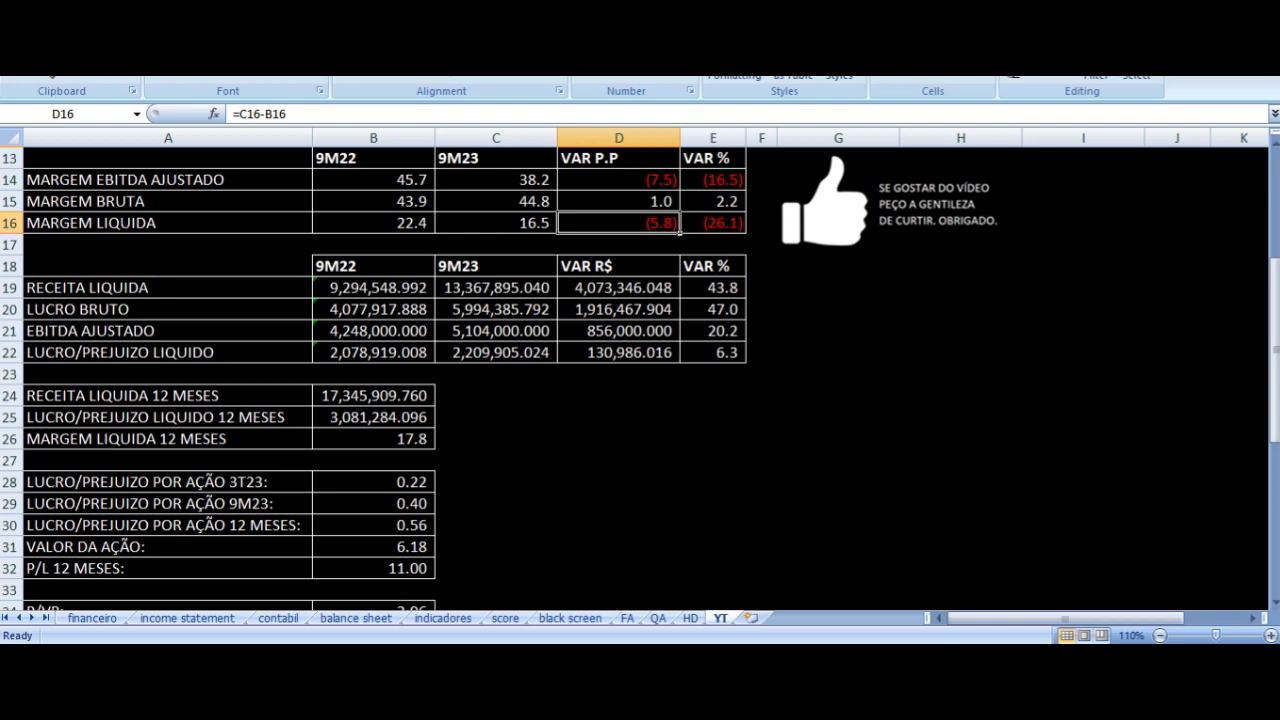
Compare the net revenue (RECEITA LIQUIDA) of 9M22 and 9M23, including its percent variation
key(Down)
key(Down)
key(Down)
key(Left)
key(Left)
key(Left)
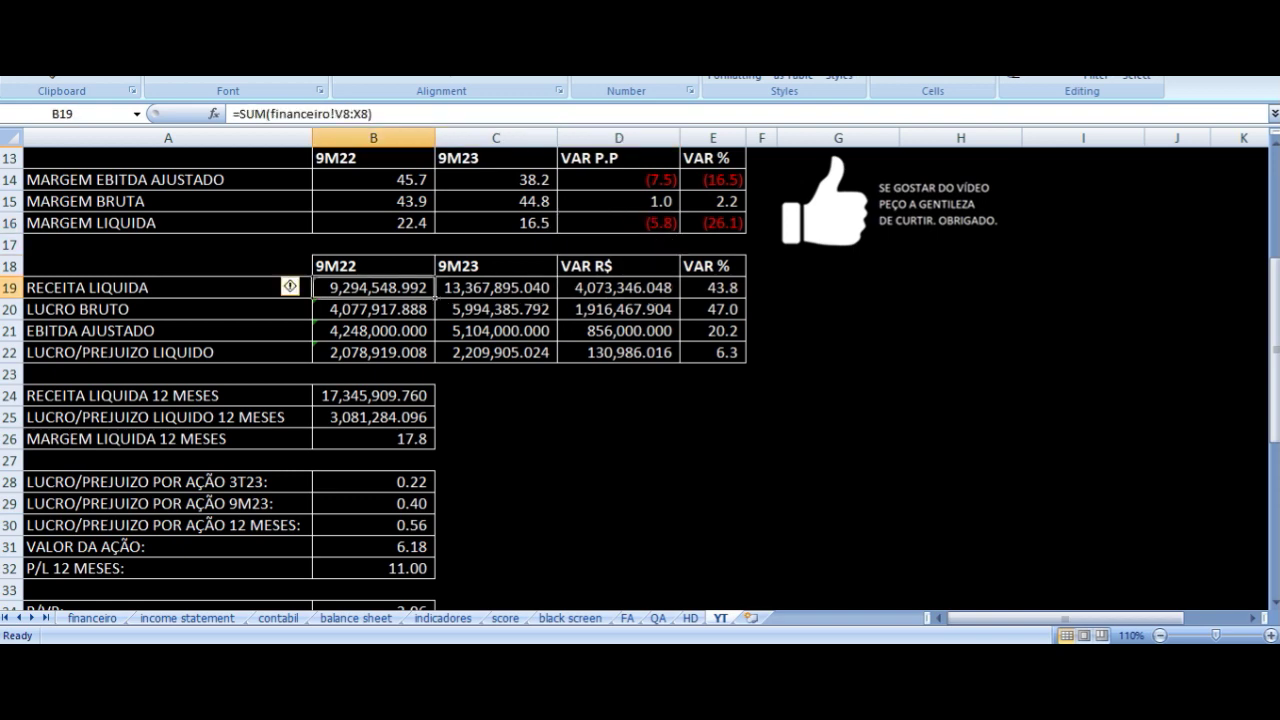
key(Right)
key(Right)
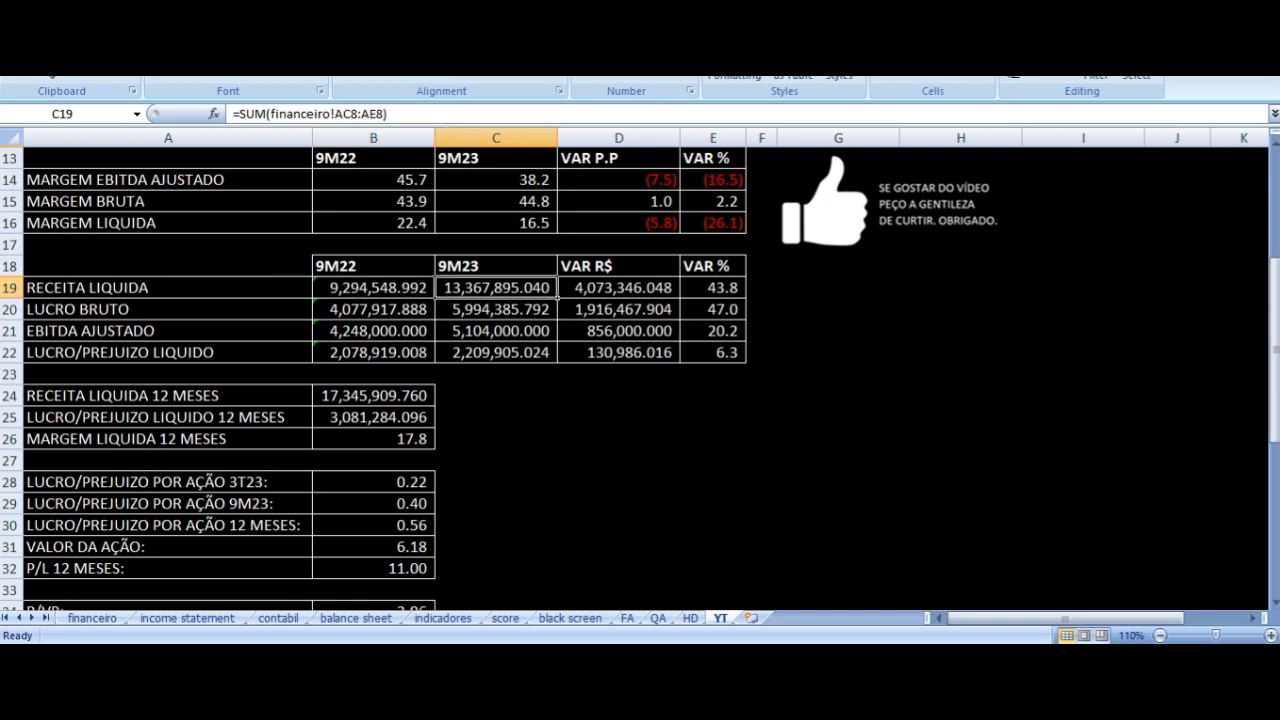
key(Right)
key(Right)
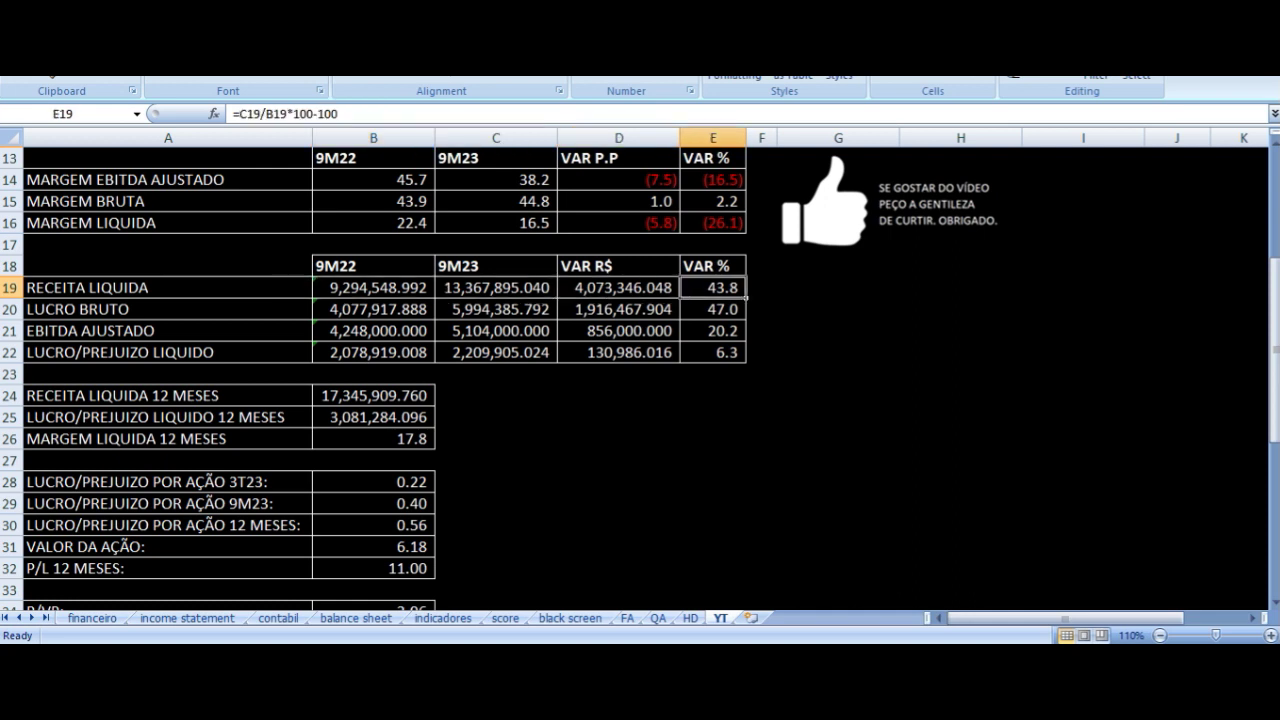
Compare the gross profit (LUCRO BRUTO) of 9M22 and 9M23, including its percent variation
key(Down)
key(Left)
key(Left)
key(Left)
key(Left)
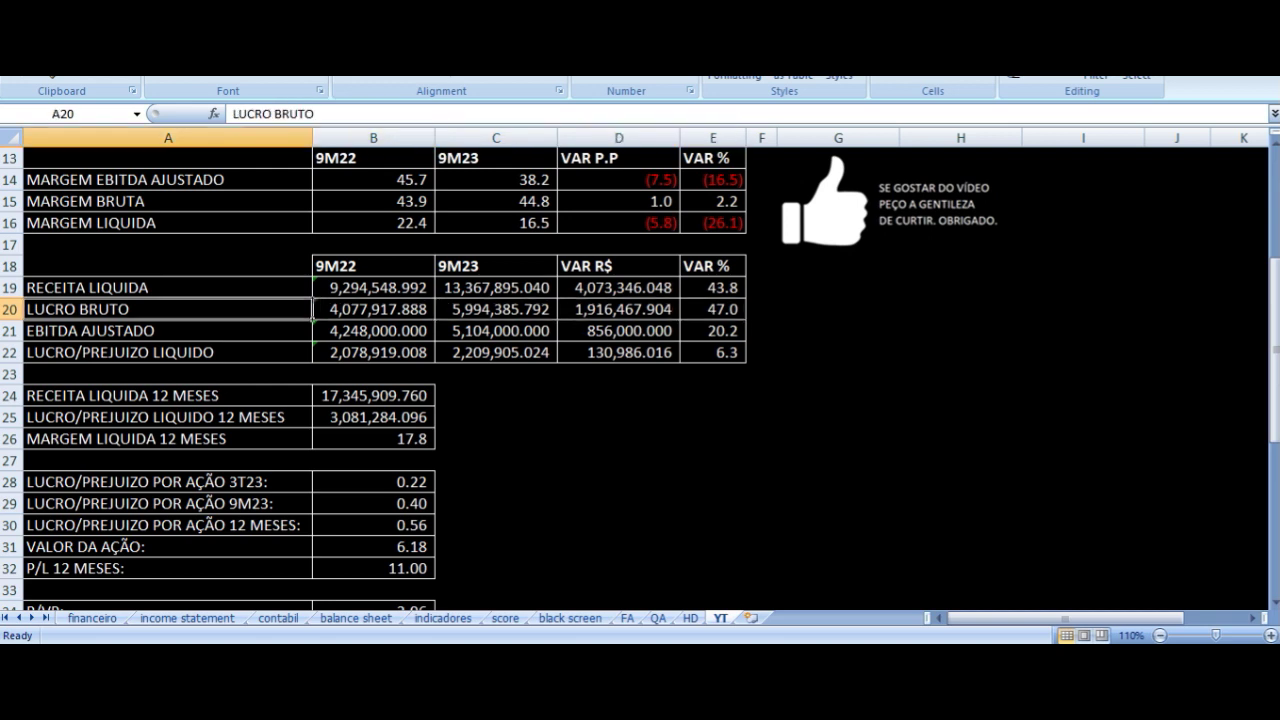
key(Right)
key(Right)
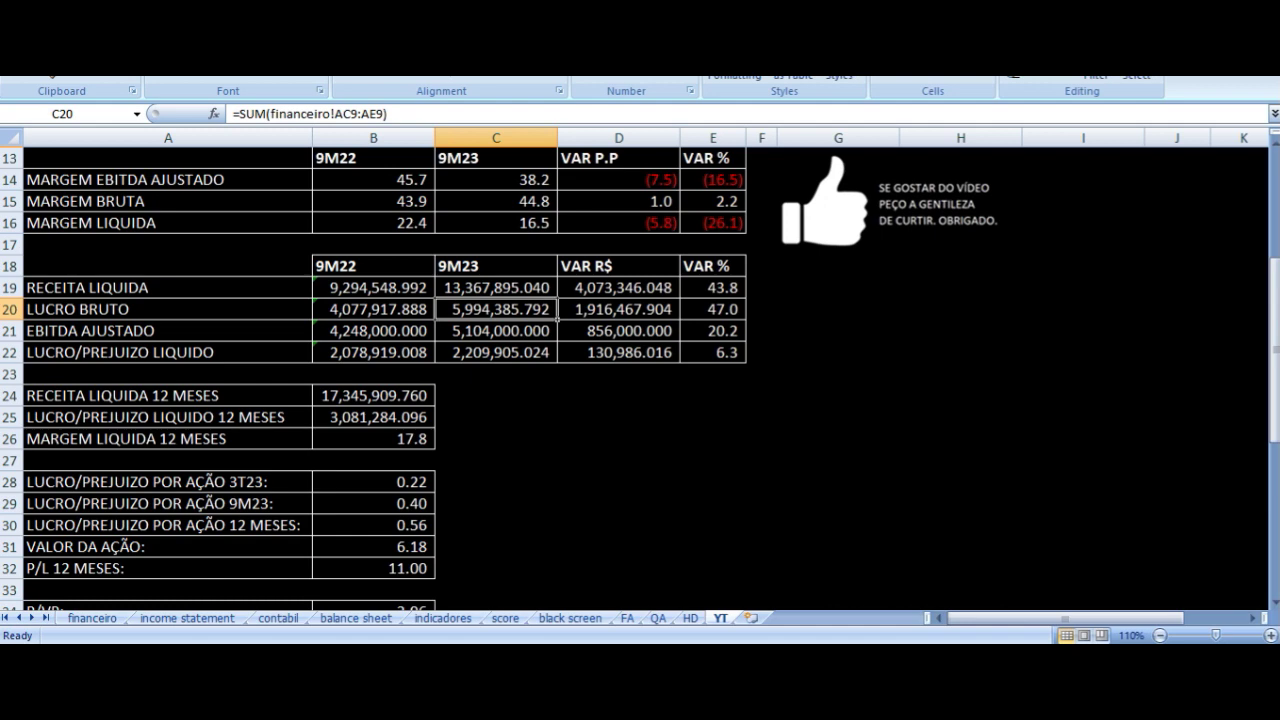
key(Right)
key(Right)
Compare the adjusted EBITDA of 9M22 and 9M23, including its variation in R$ and percent
key(Down)
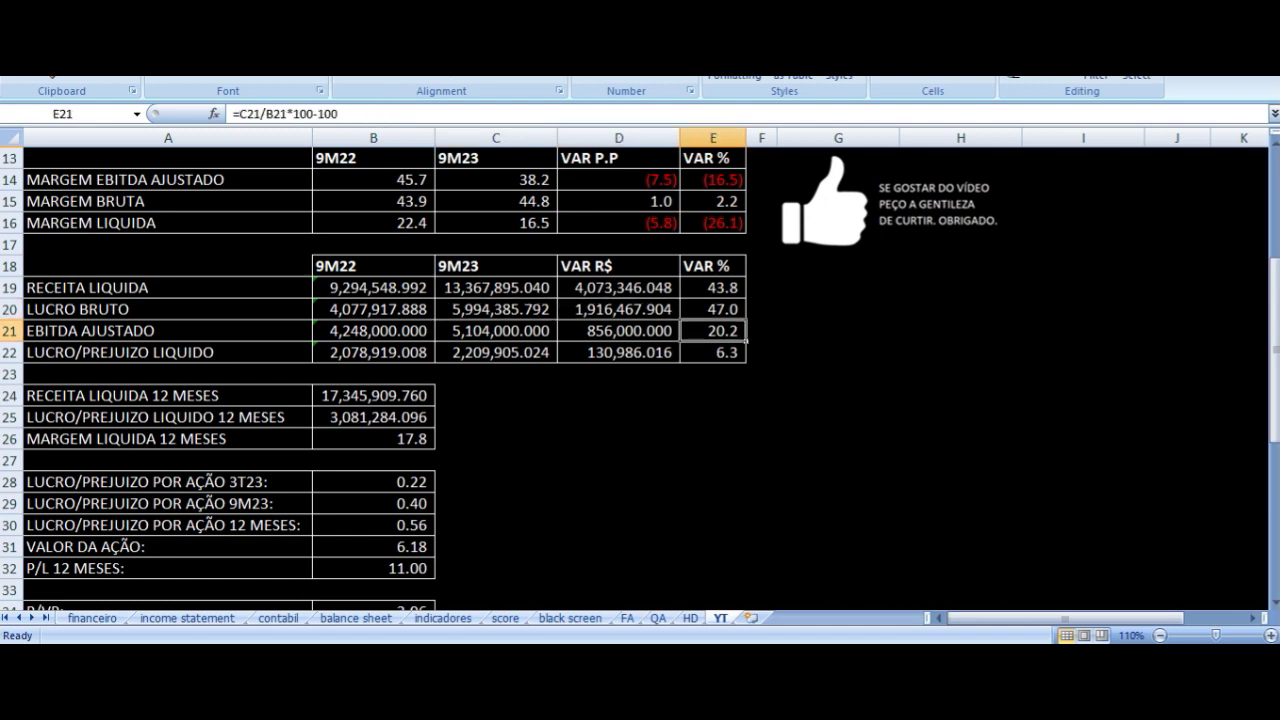
key(Left)
key(Left)
key(Left)
key(Left)
key(Right)
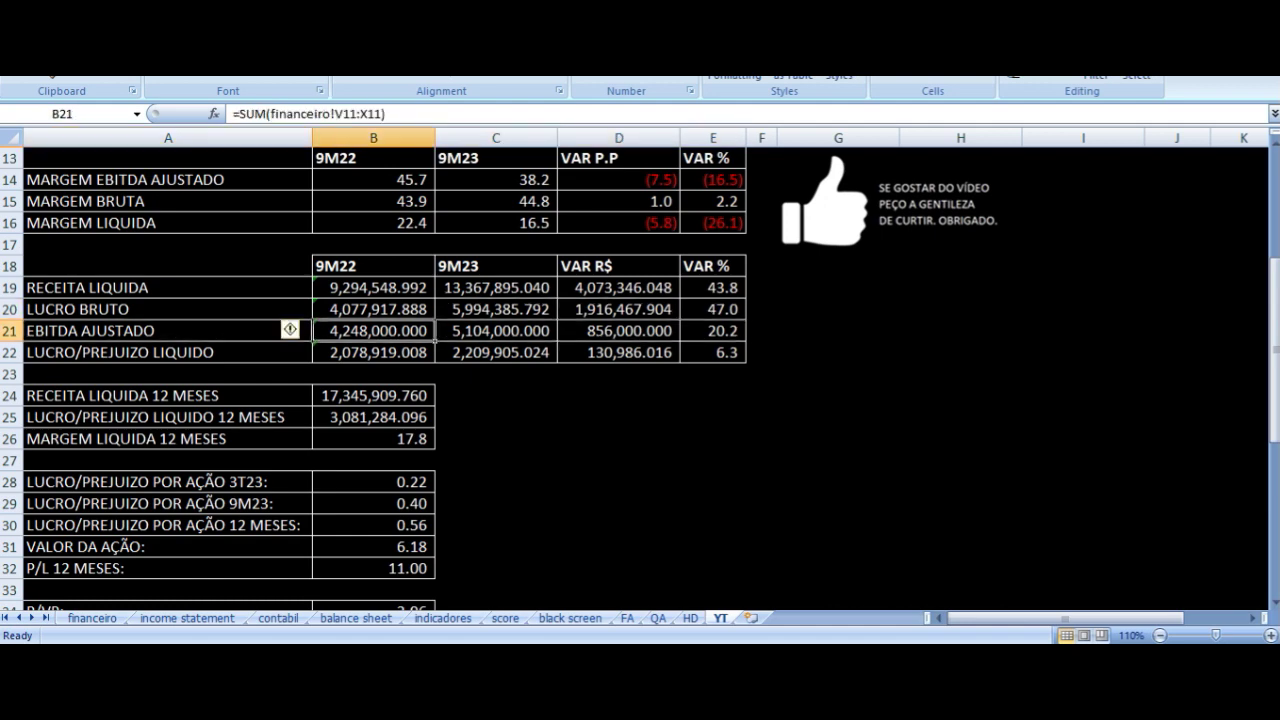
key(Right)
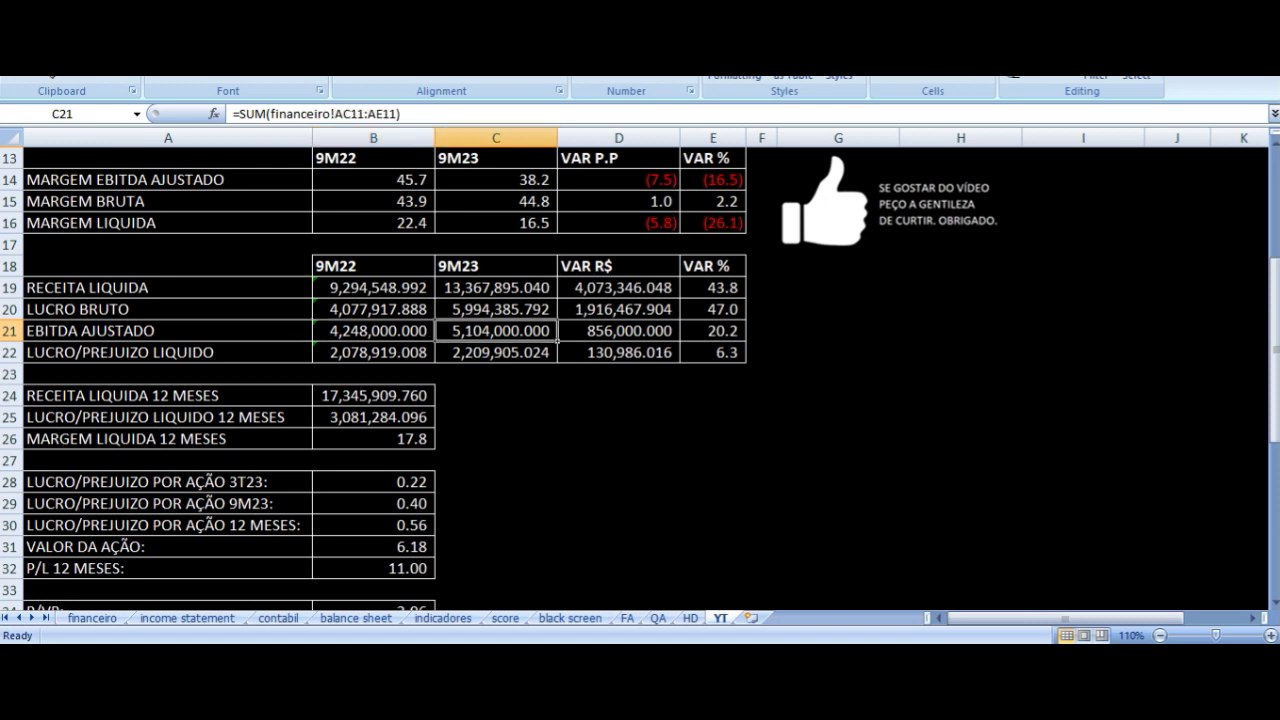
key(Right)
key(Right)
Compare the net profit (LUCRO/PREJUIZO LIQUIDO) of 9M22 and 9M23, including its percent variation
key(Down)
key(Left)
key(Left)
key(Left)
key(Left)
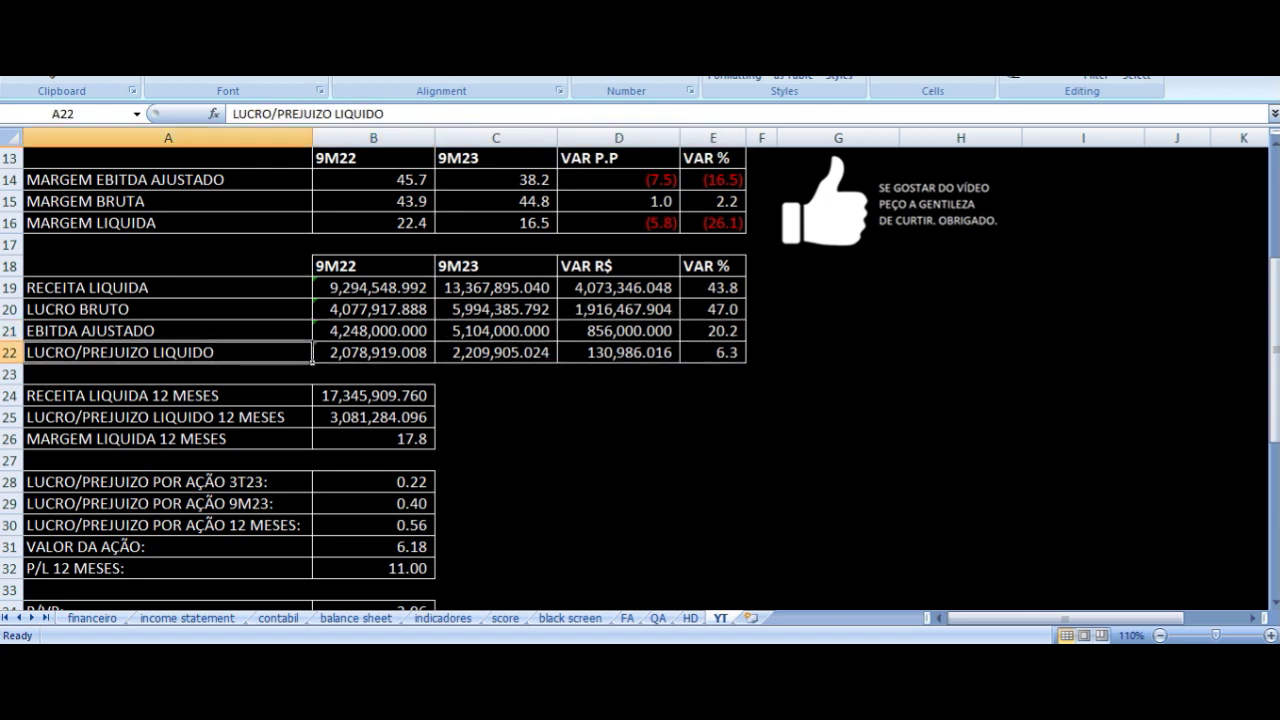
key(Right)
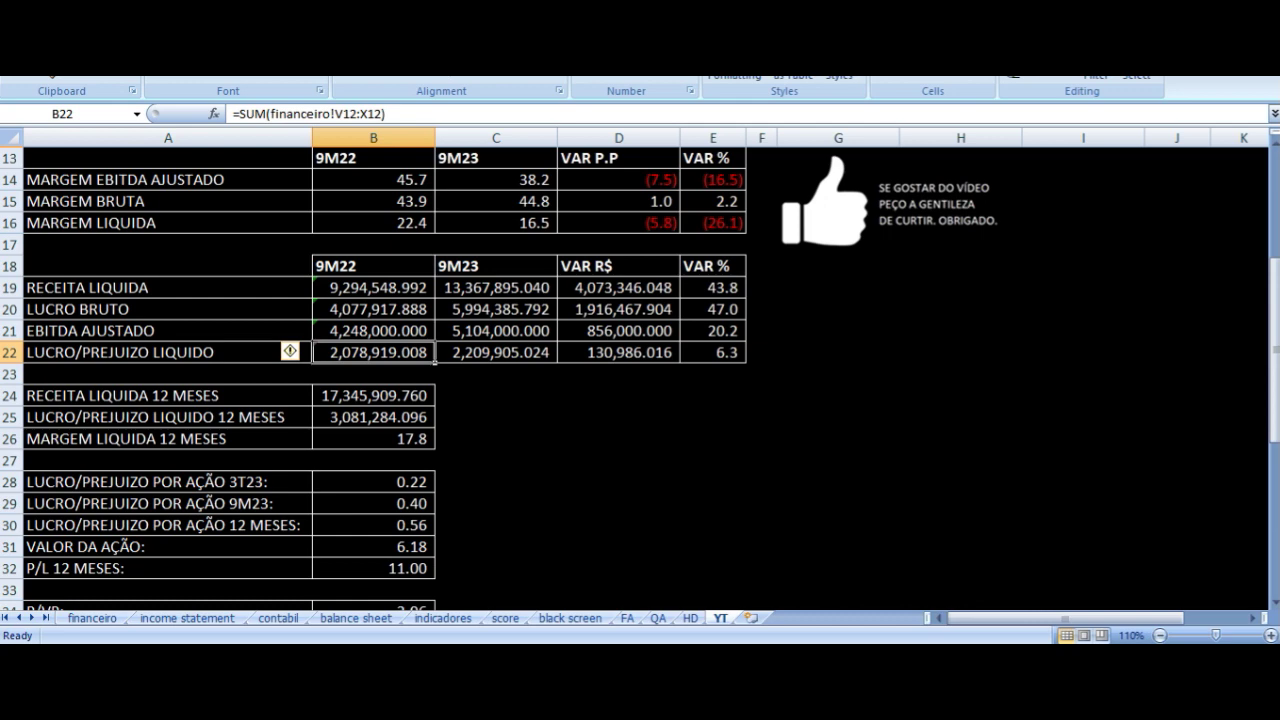
key(Right)
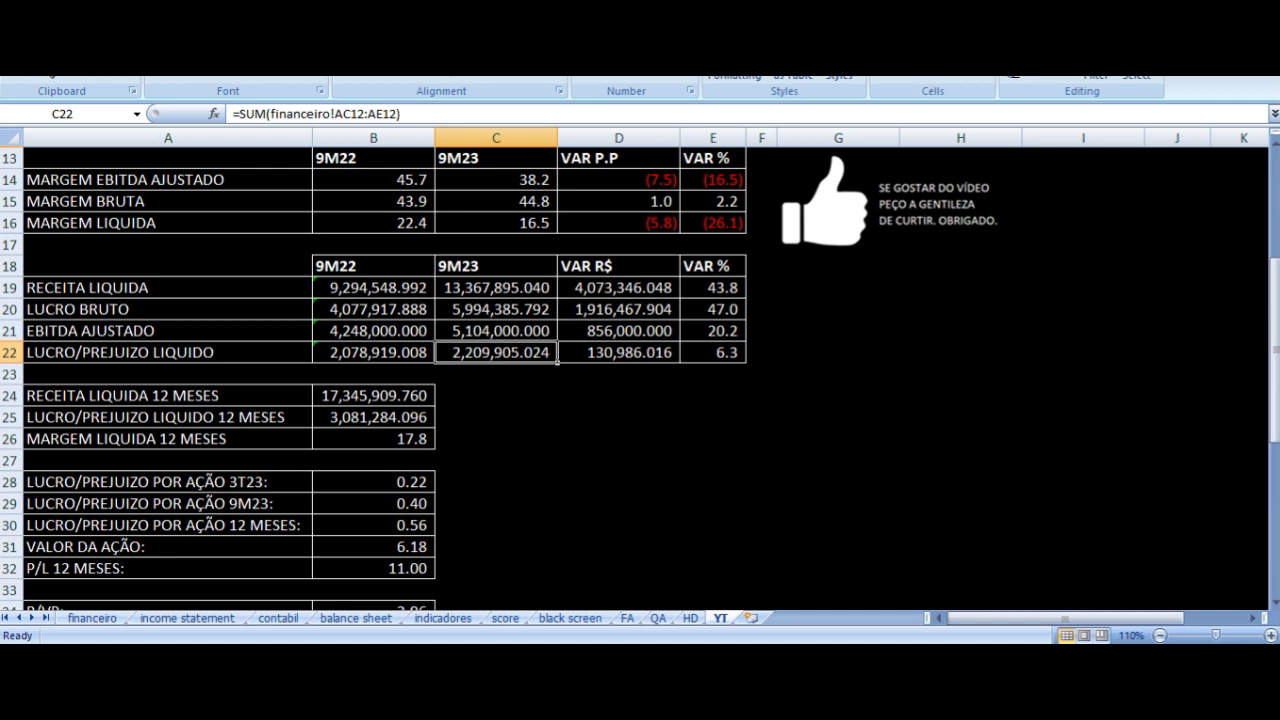
key(Right)
key(Right)
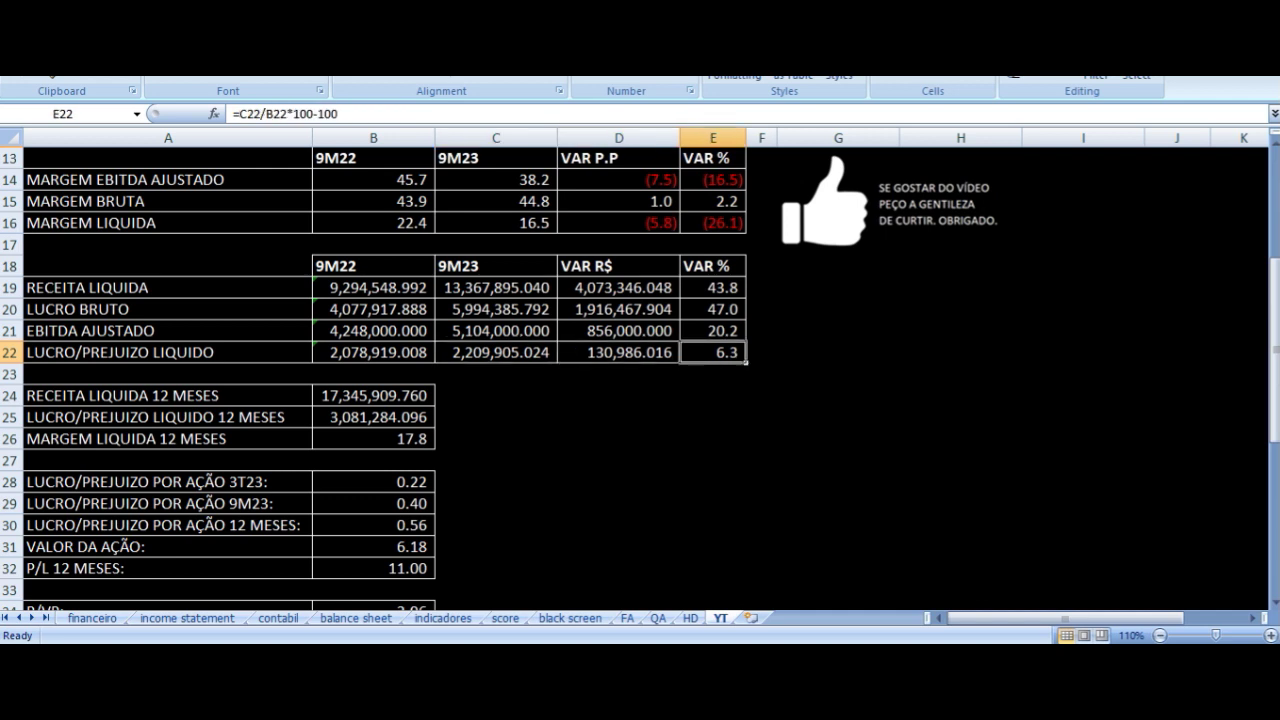
Go back up the 9M23 column from net profit to the net margin and review its percentage-point variation
key(Left)
key(Left)
key(Up)
key(Up)
key(Up)
key(Up)
key(Up)
key(Up)
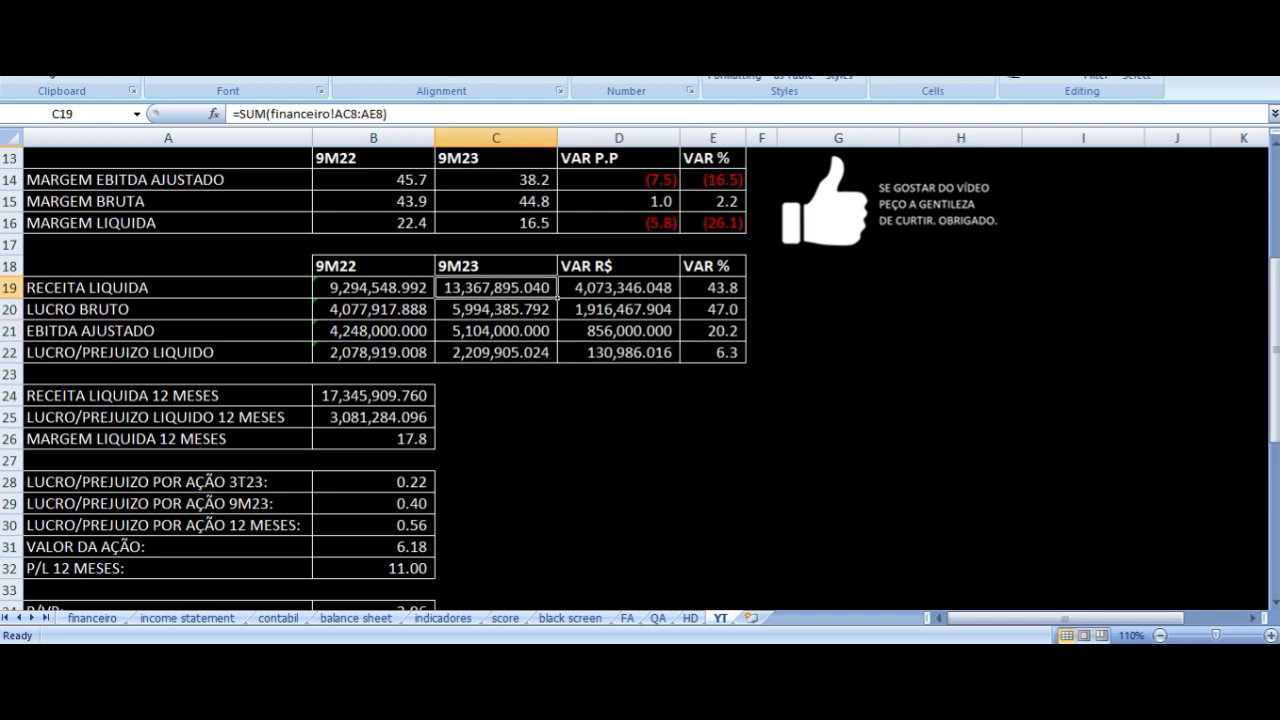
key(Left)
key(Right)
key(Right)
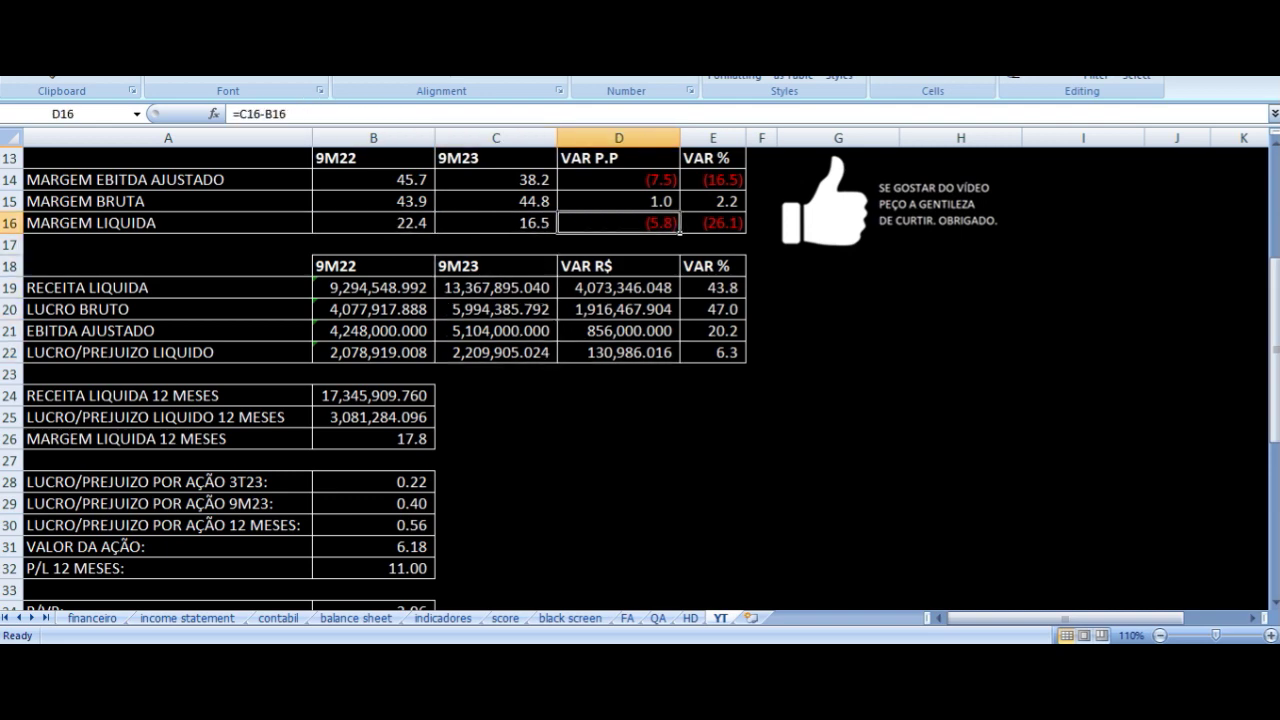
Recheck the 9M22–9M23 gross margin and adjusted EBITDA margin, ending on the net margin's percentage-point variation
key(Left)
key(Up)
key(Left)
key(Right)
key(Up)
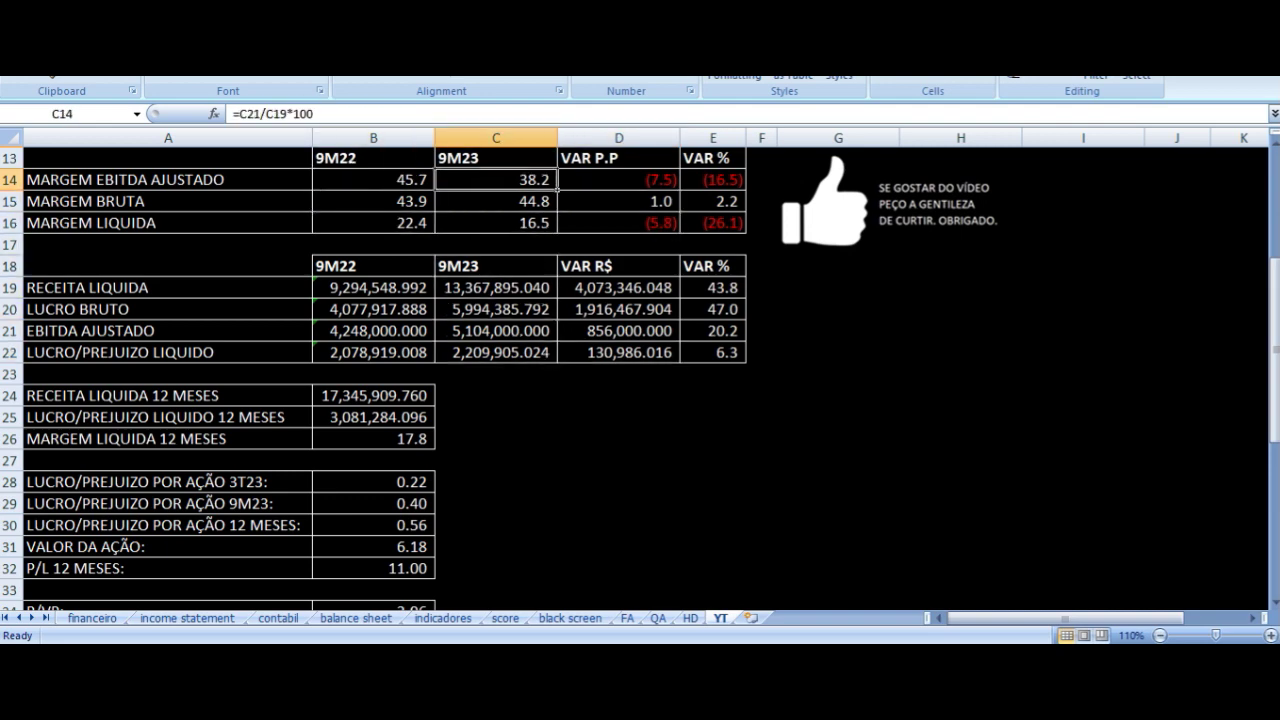
key(Right)
key(Down)
key(Down)
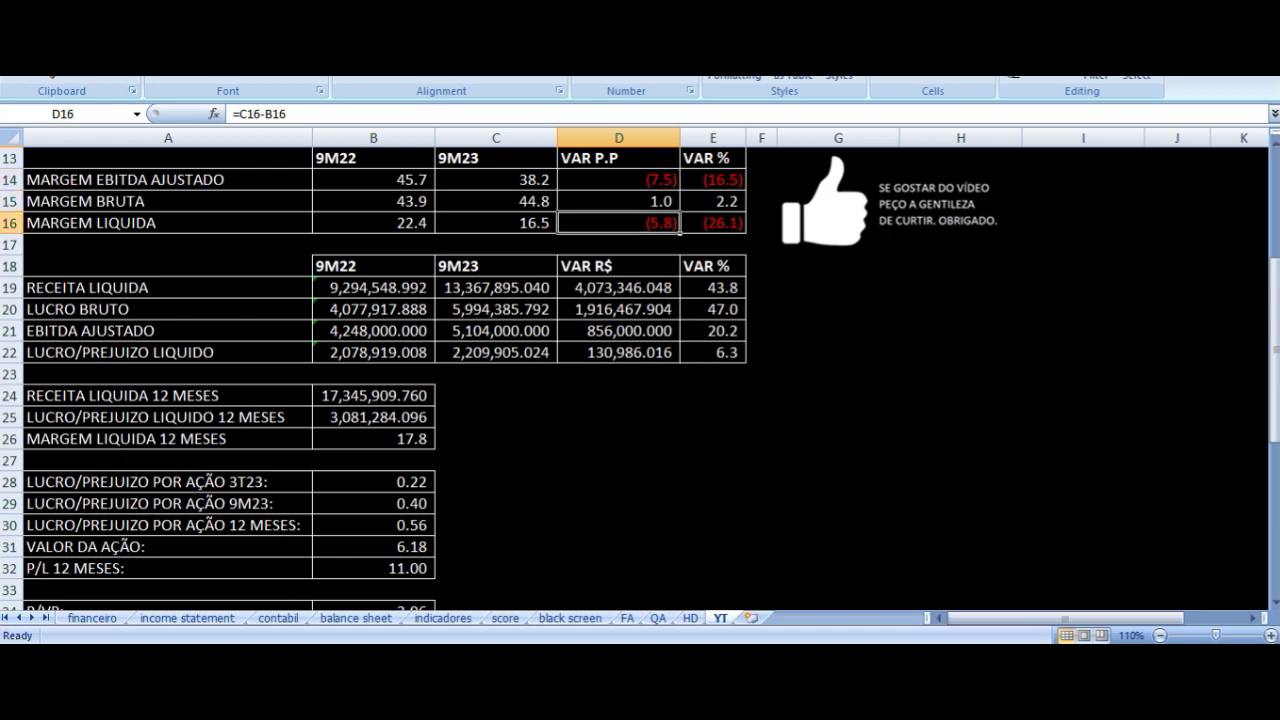
Recheck the net margin of 9M22 against 9M23, and return to the net profit row of the nine-month table
key(Left)
key(Left)
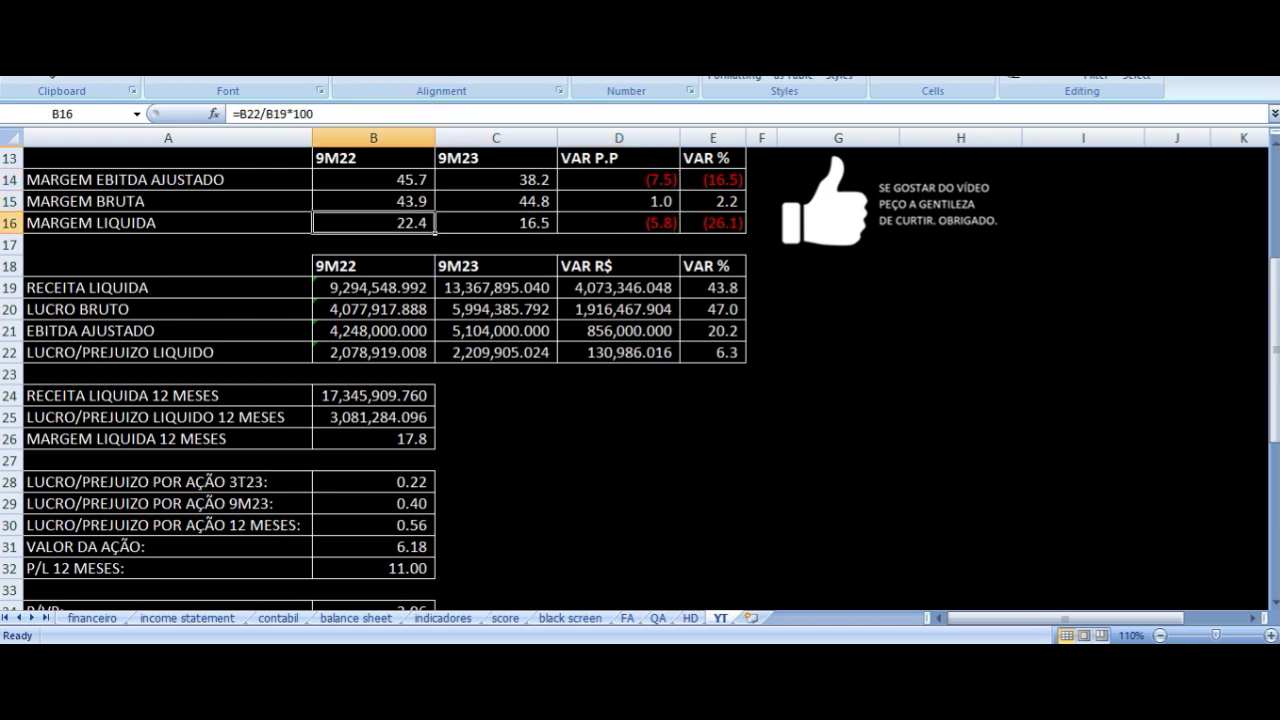
key(Right)
key(Left)
key(Right)
key(Down)
key(Down)
key(Down)
key(Down)
key(Down)
key(Down)
key(Left)
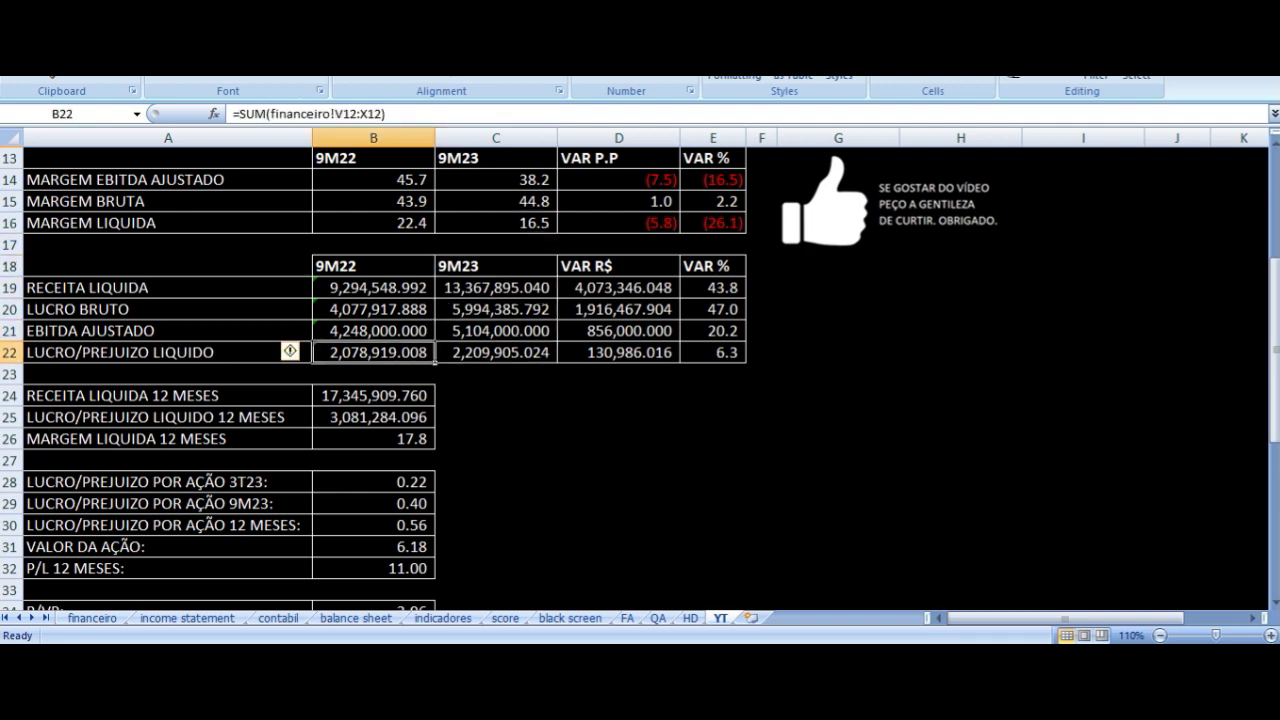
key(Left)
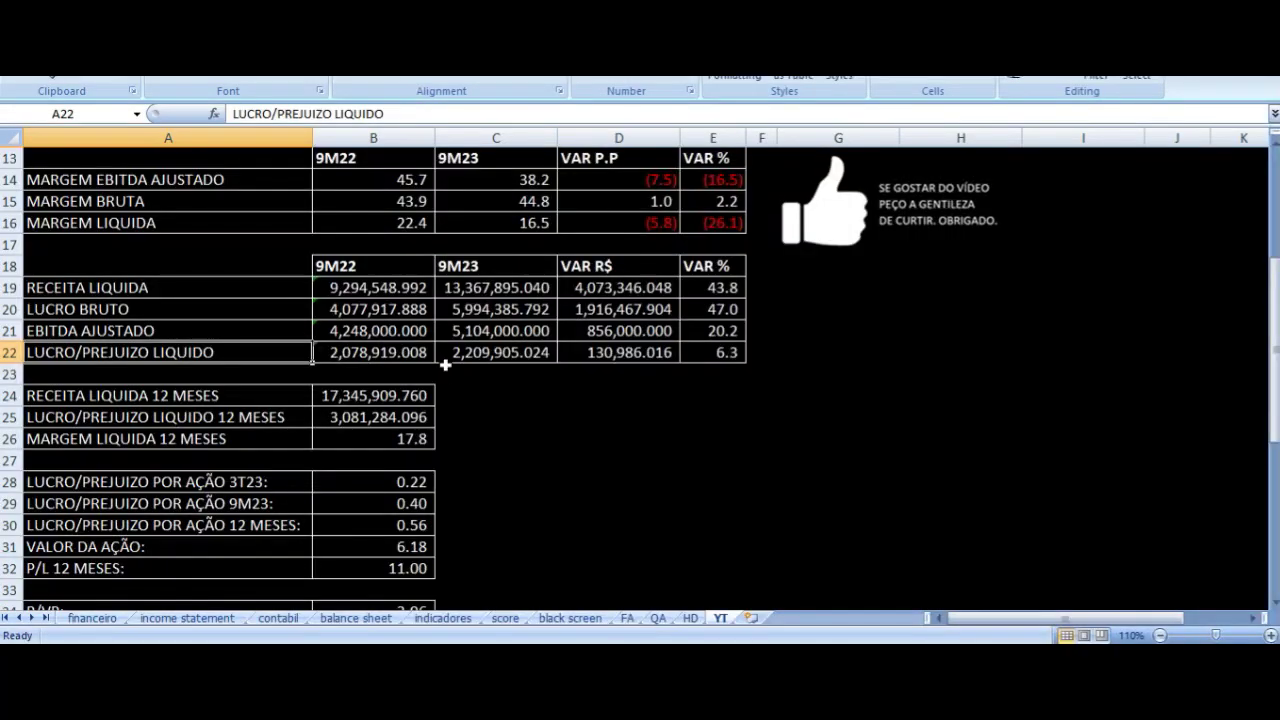
Review the 12-month figures in rows 24 to 26: net revenue, net profit and net margin
scroll(430, 370, down, 2)
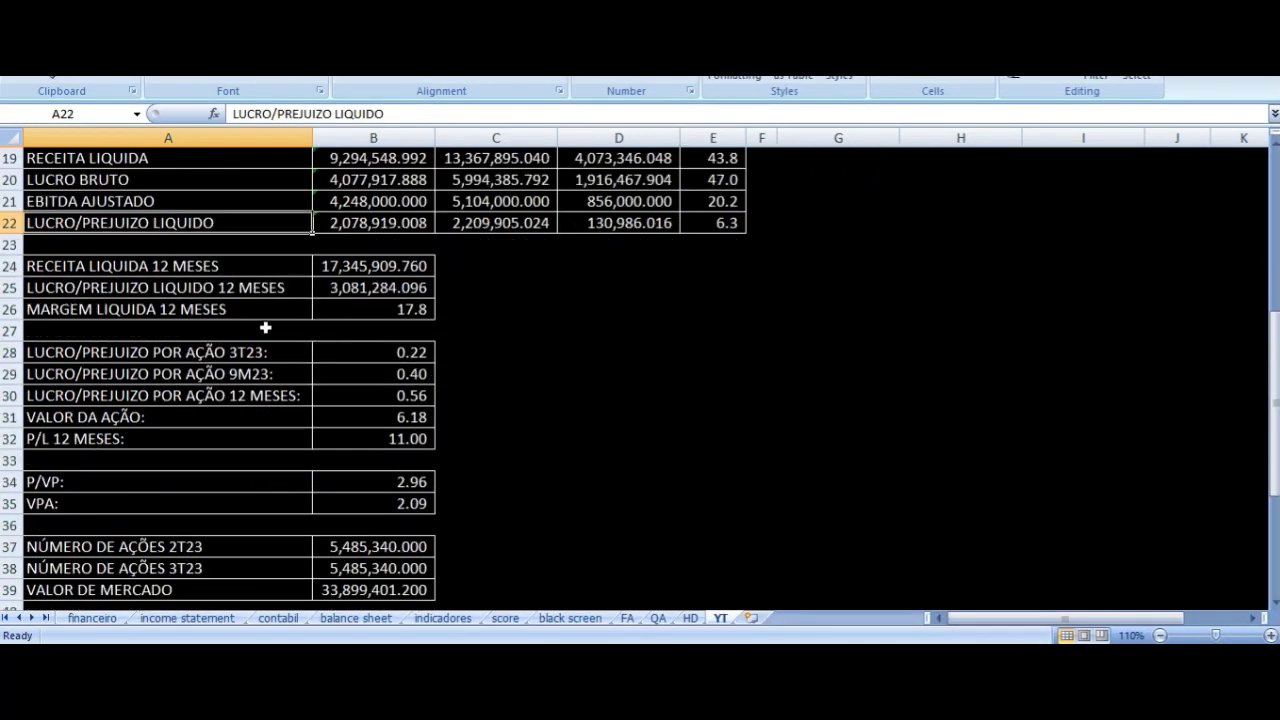
click(231, 266)
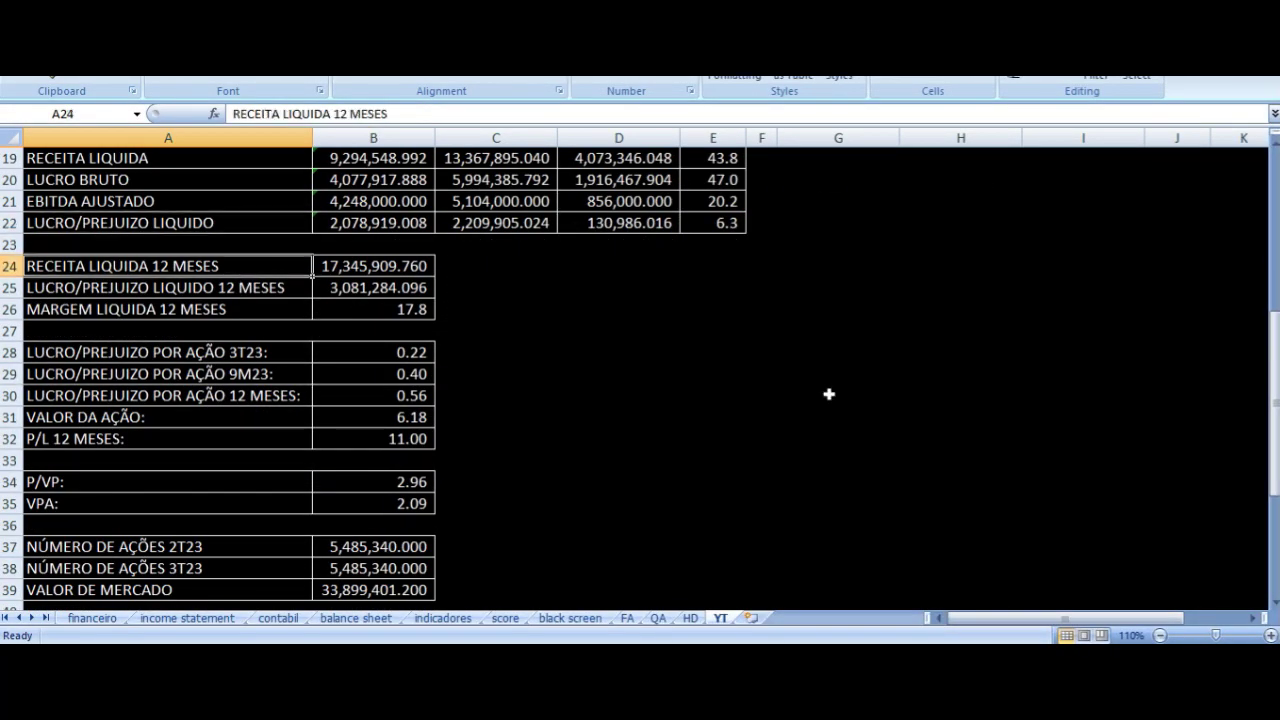
key(Right)
key(Down)
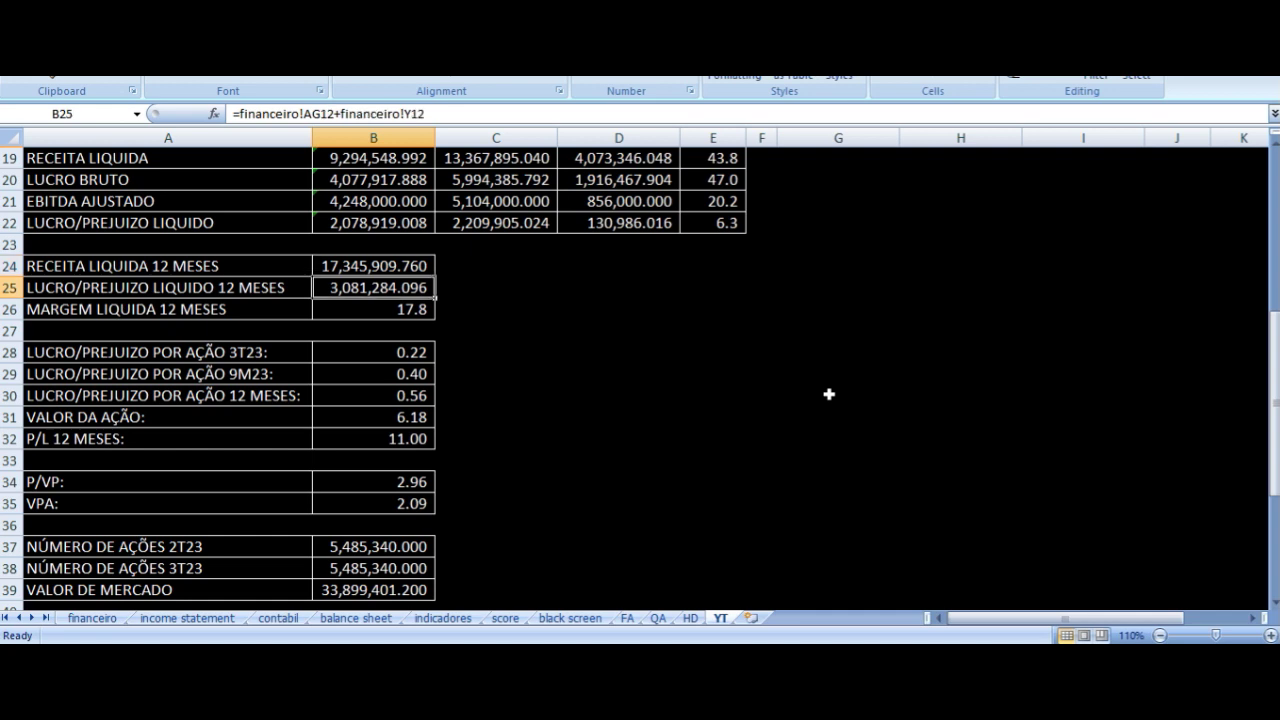
key(Left)
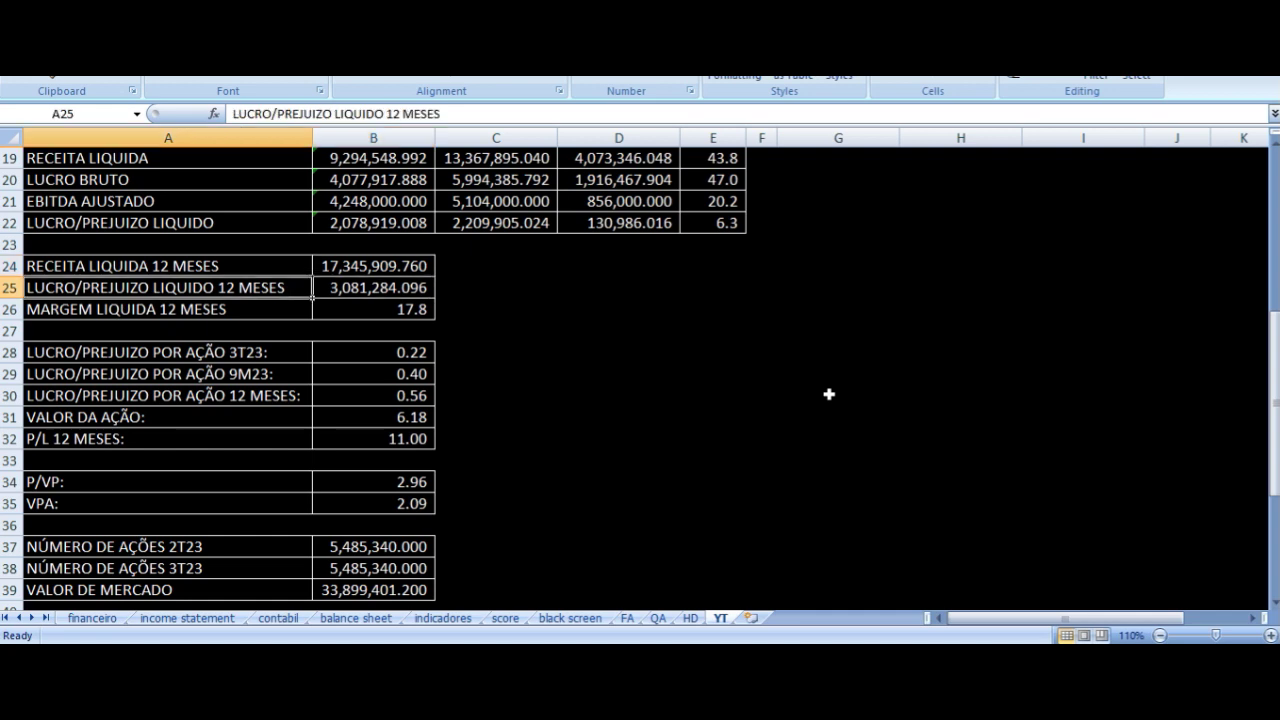
key(Down)
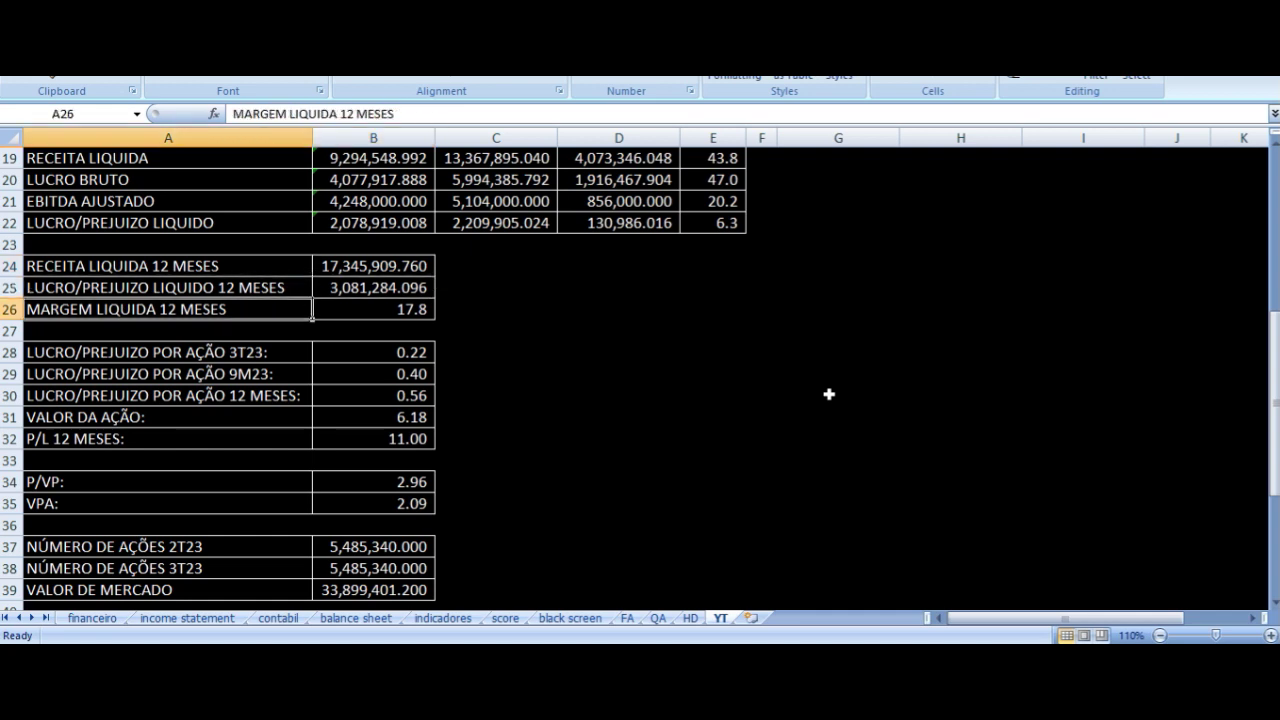
key(Right)
Review the profit per share (LUCRO/PREJUIZO POR AÇÃO) for 3T23, 9M23 and 12 months
key(Down)
key(Down)
key(Left)
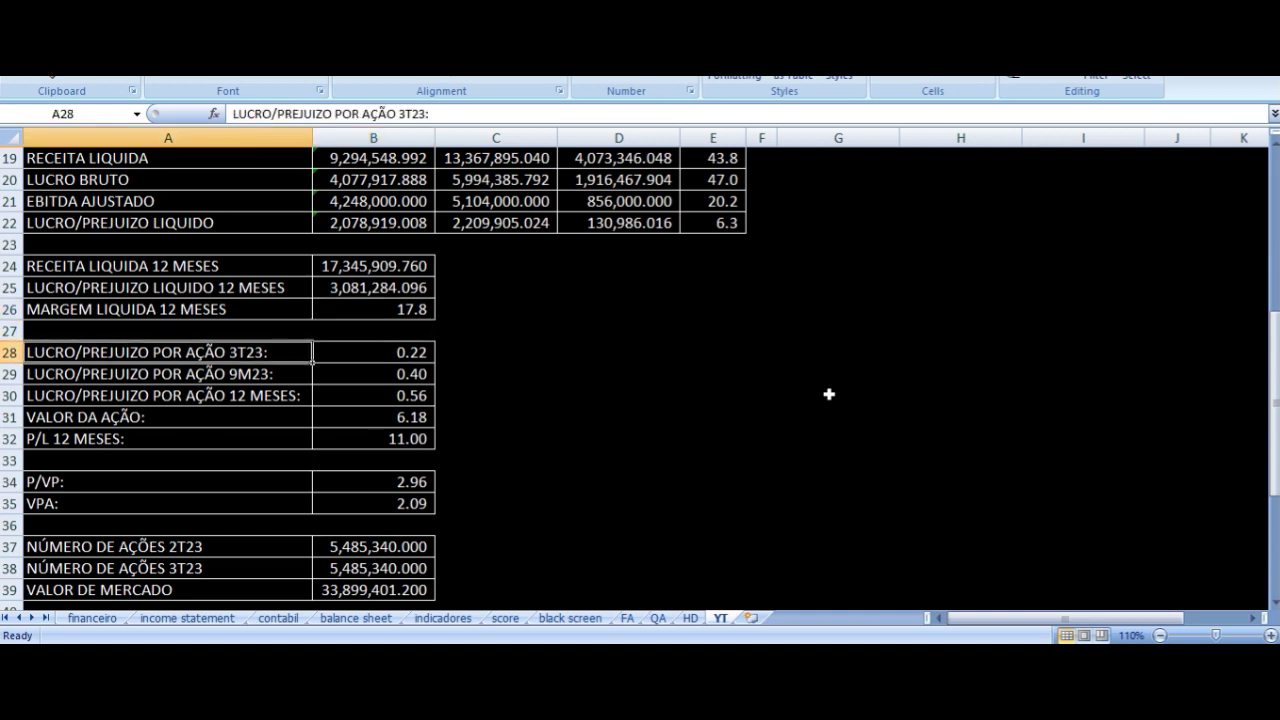
key(Right)
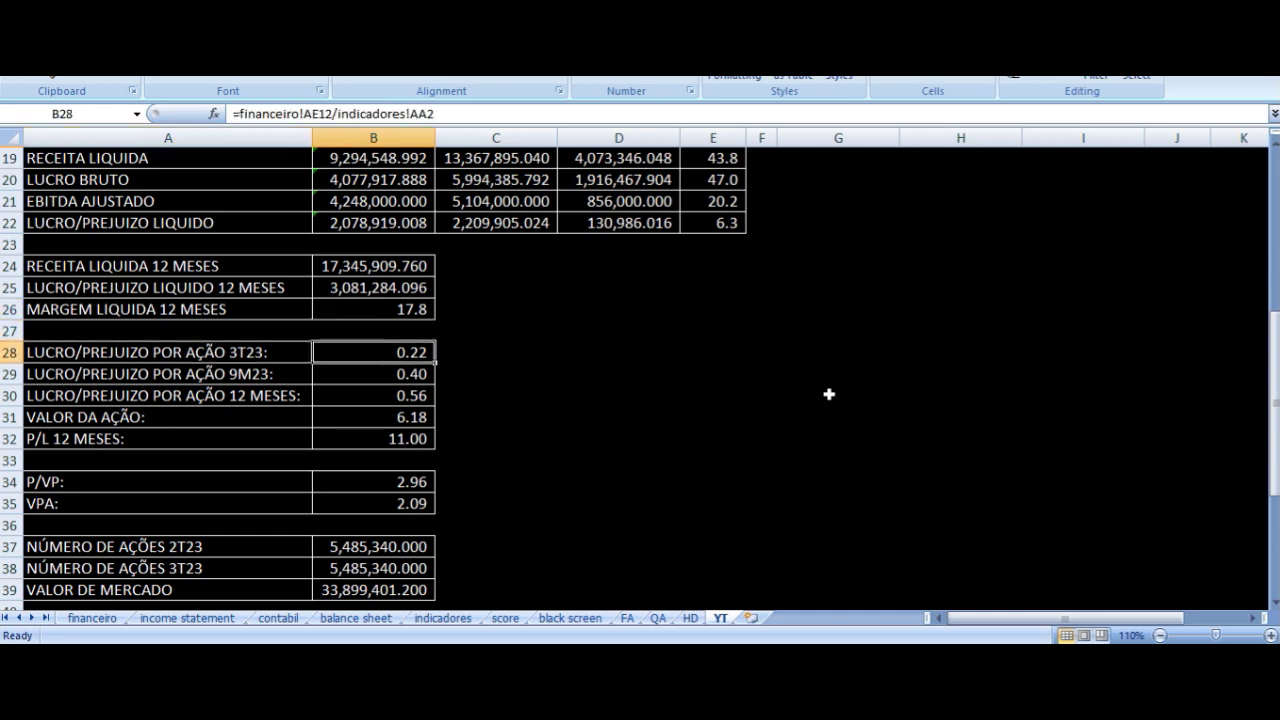
key(Down)
key(Left)
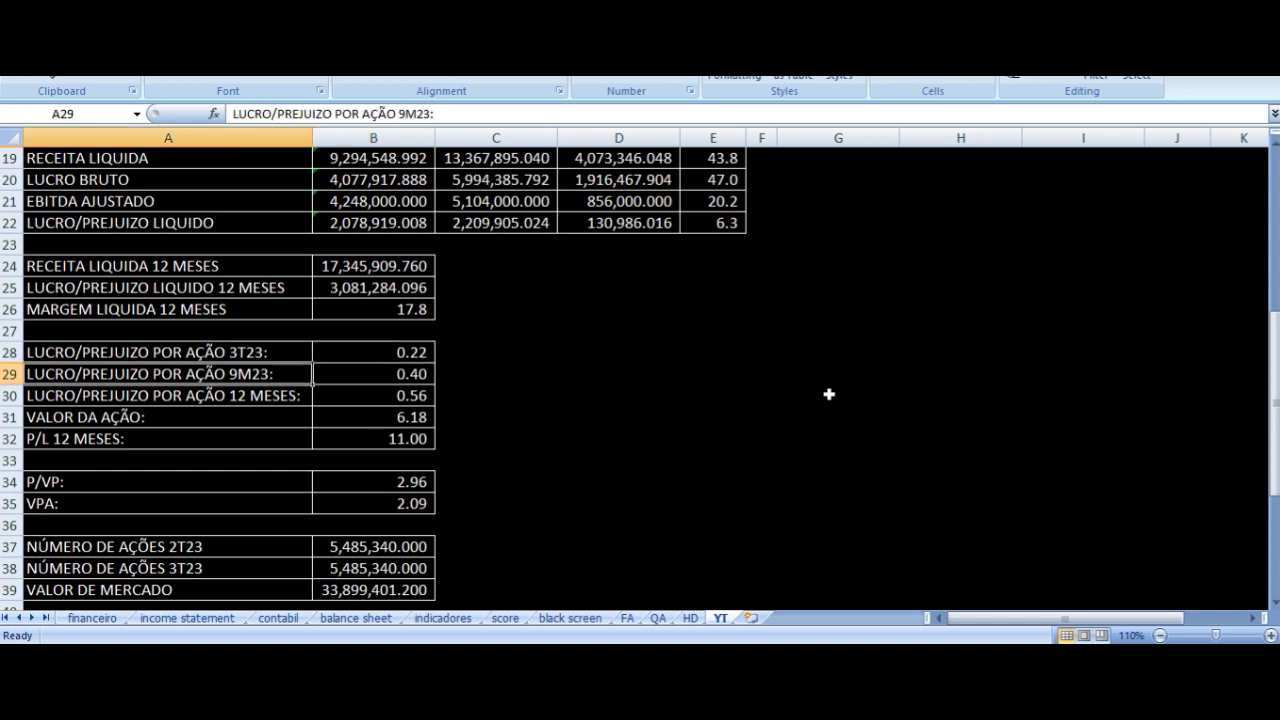
key(Right)
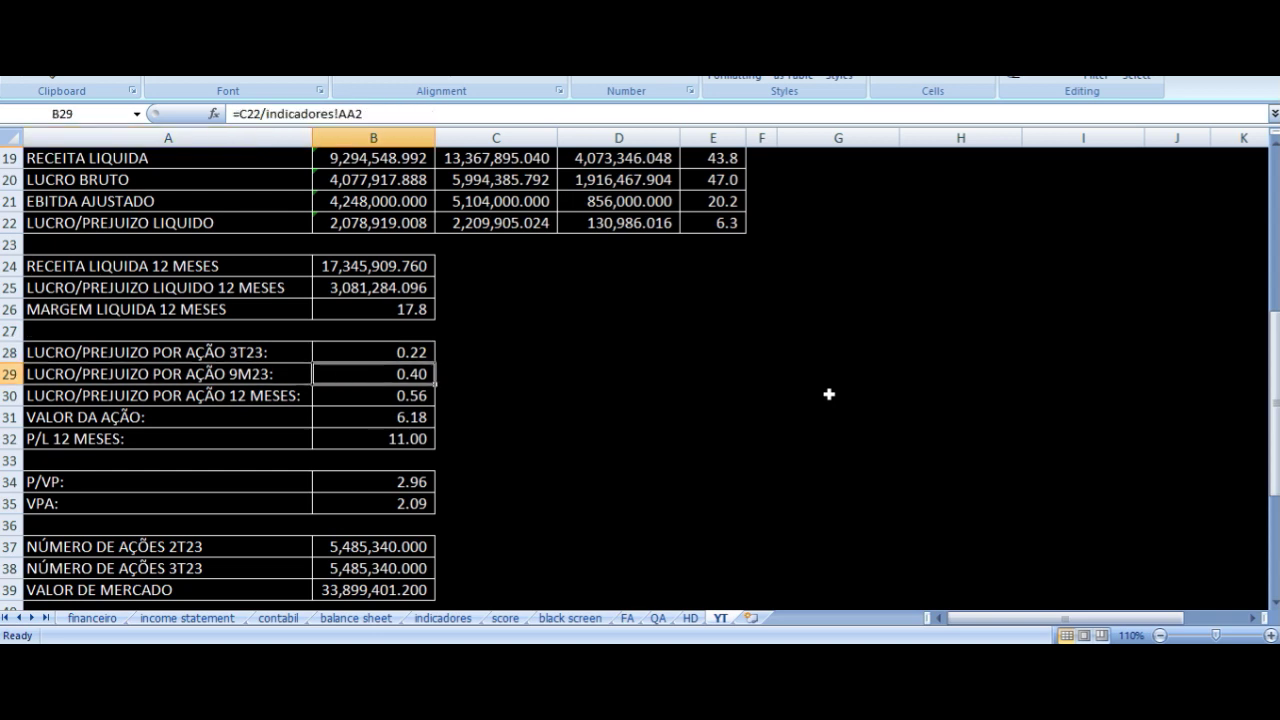
key(Down)
key(Left)
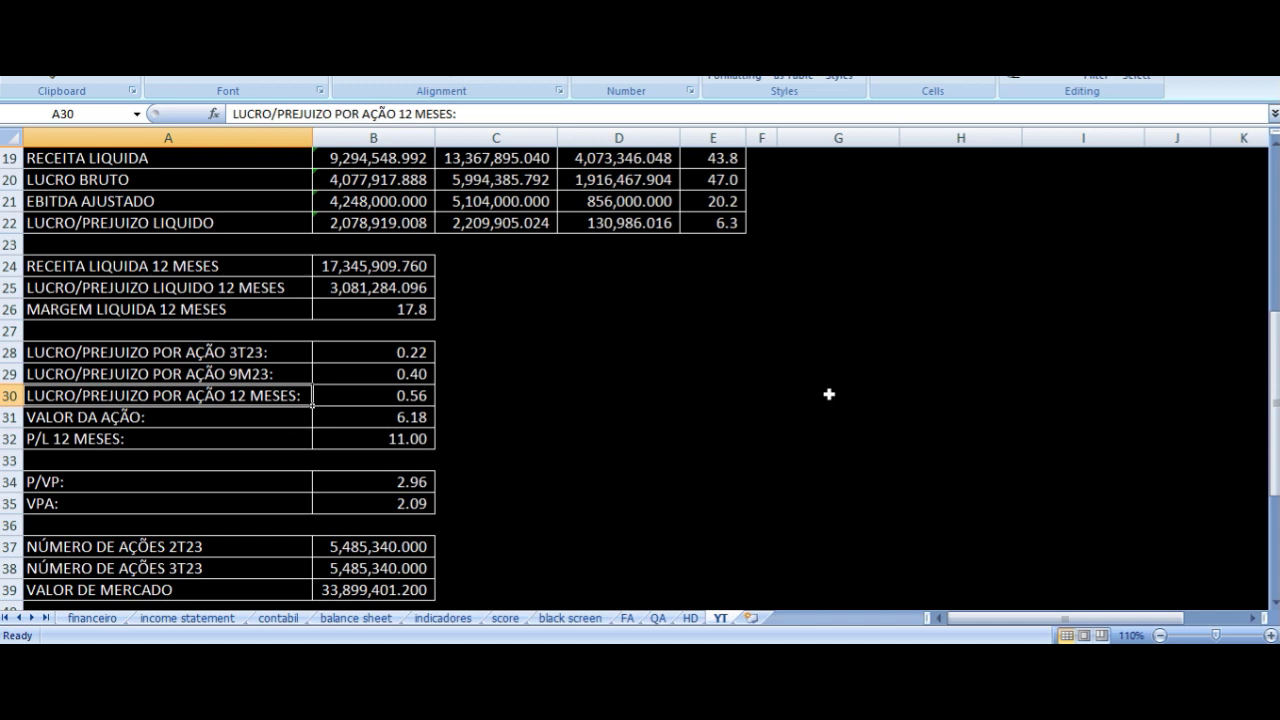
key(Right)
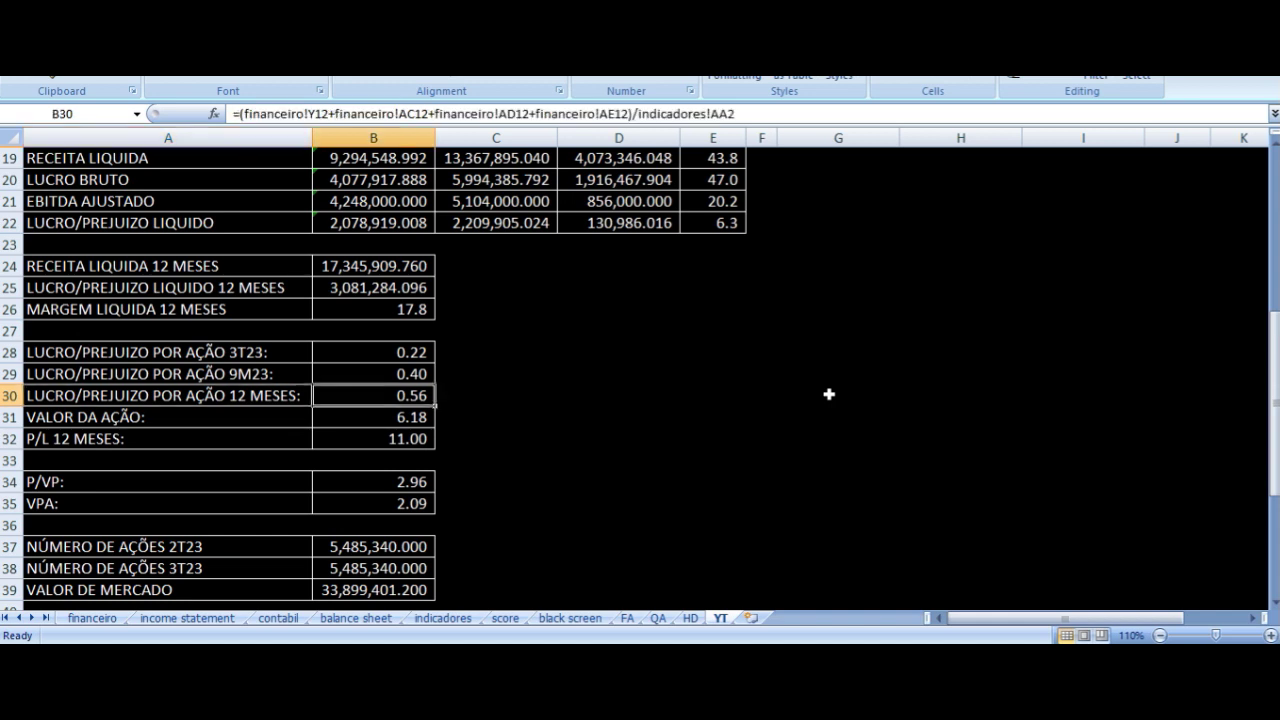
Check the share price in the VALOR DA AÇÃO row
key(Down)
key(Left)
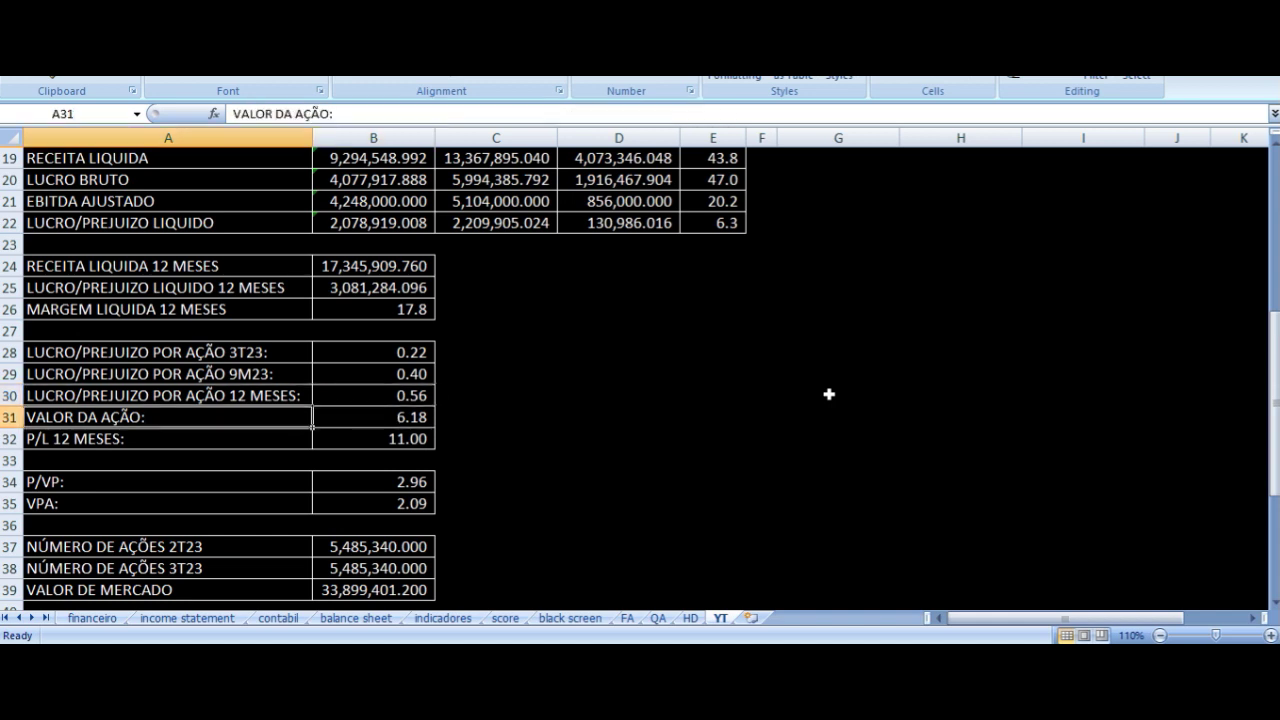
key(Right)
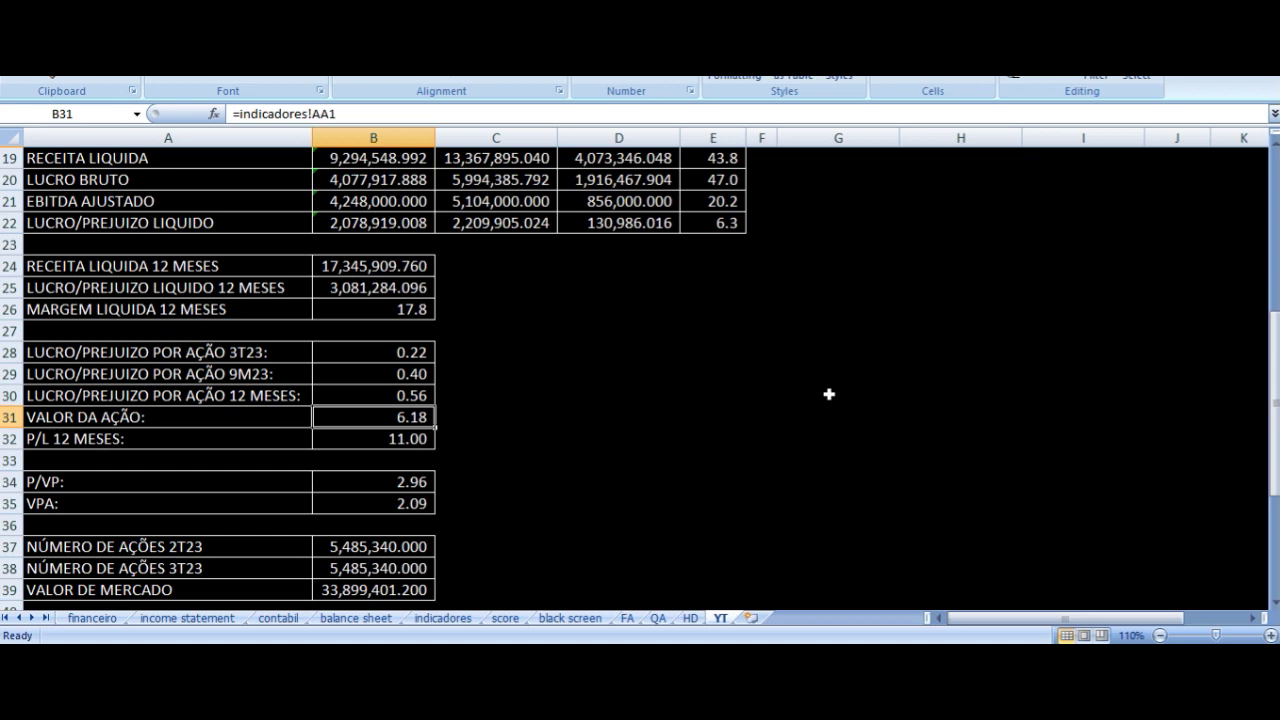
Check the 12-month price-to-earnings ratio in the P/L 12 MESES row
key(Down)
key(Left)
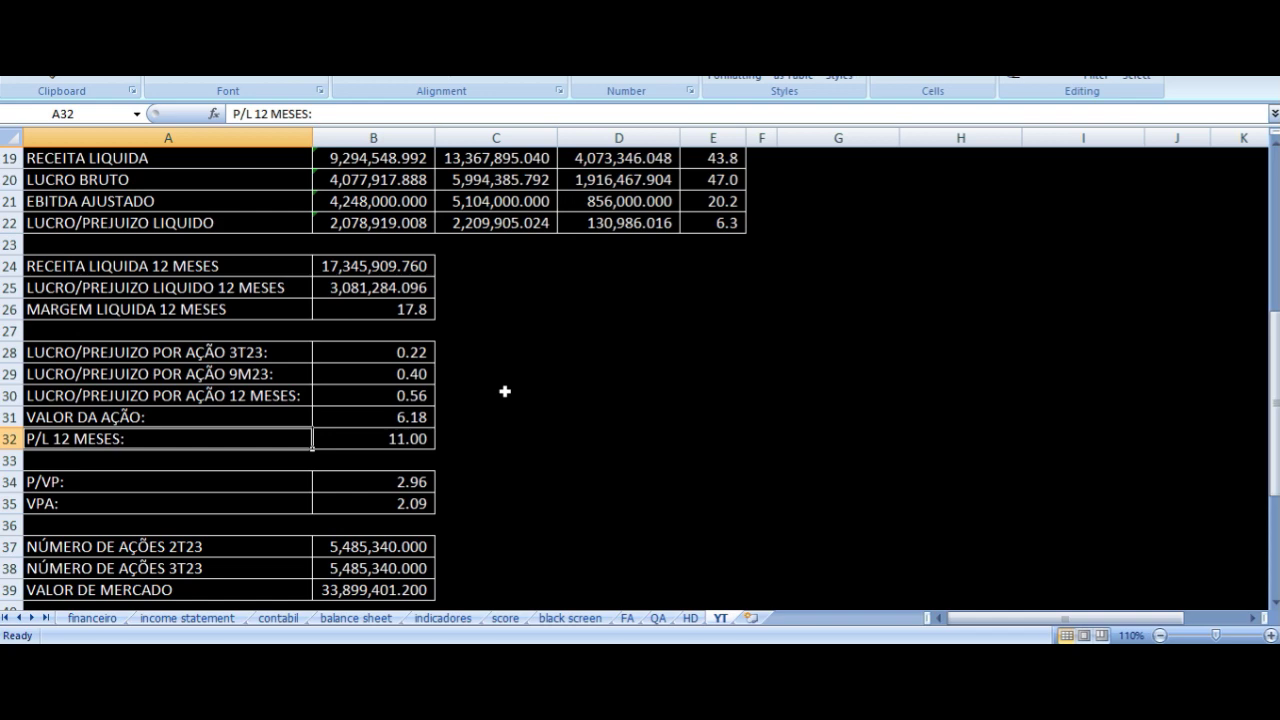
key(Right)
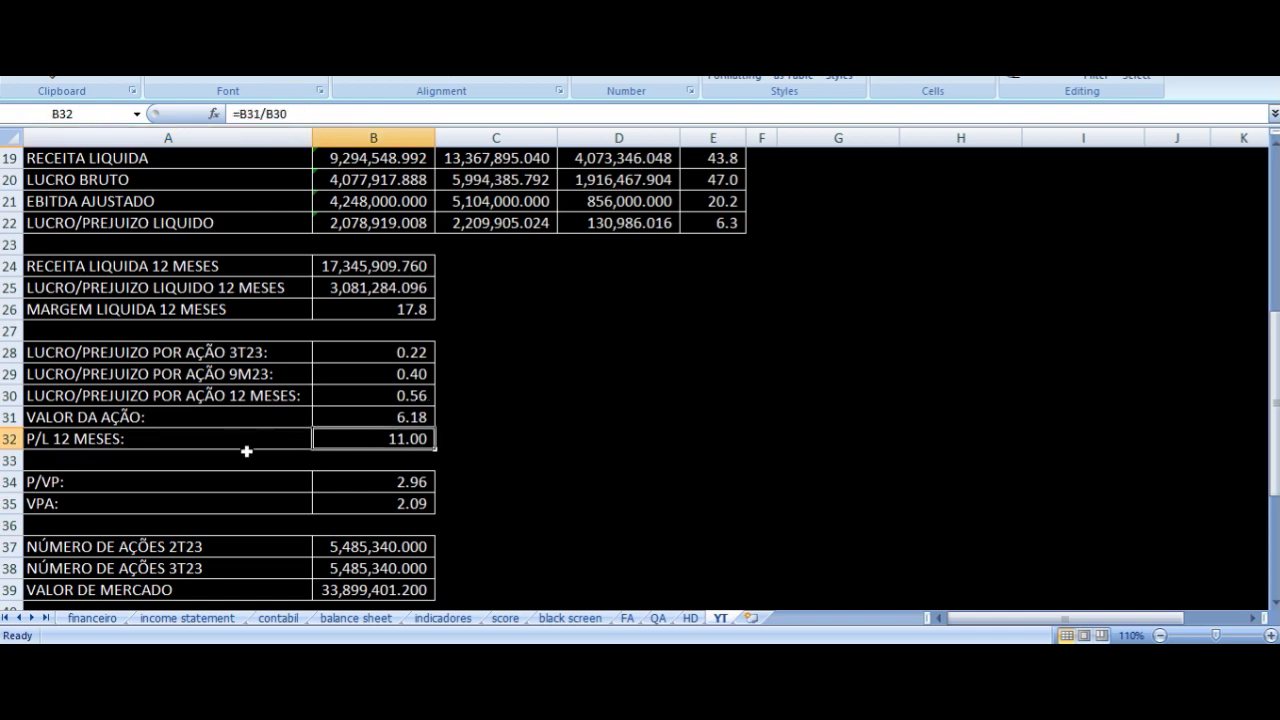
Review the P/VP and VPA indicators in rows 34 and 35
scroll(246, 449, down, 2)
click(173, 362)
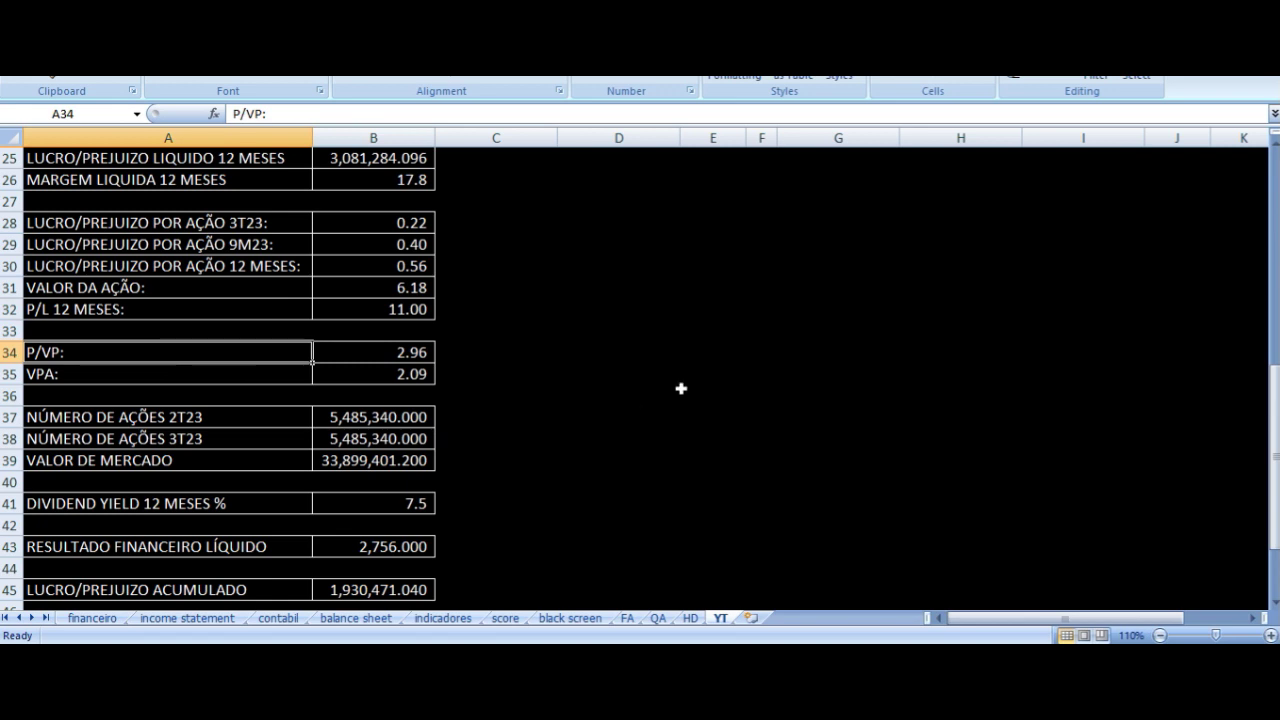
key(Right)
key(Down)
key(Left)
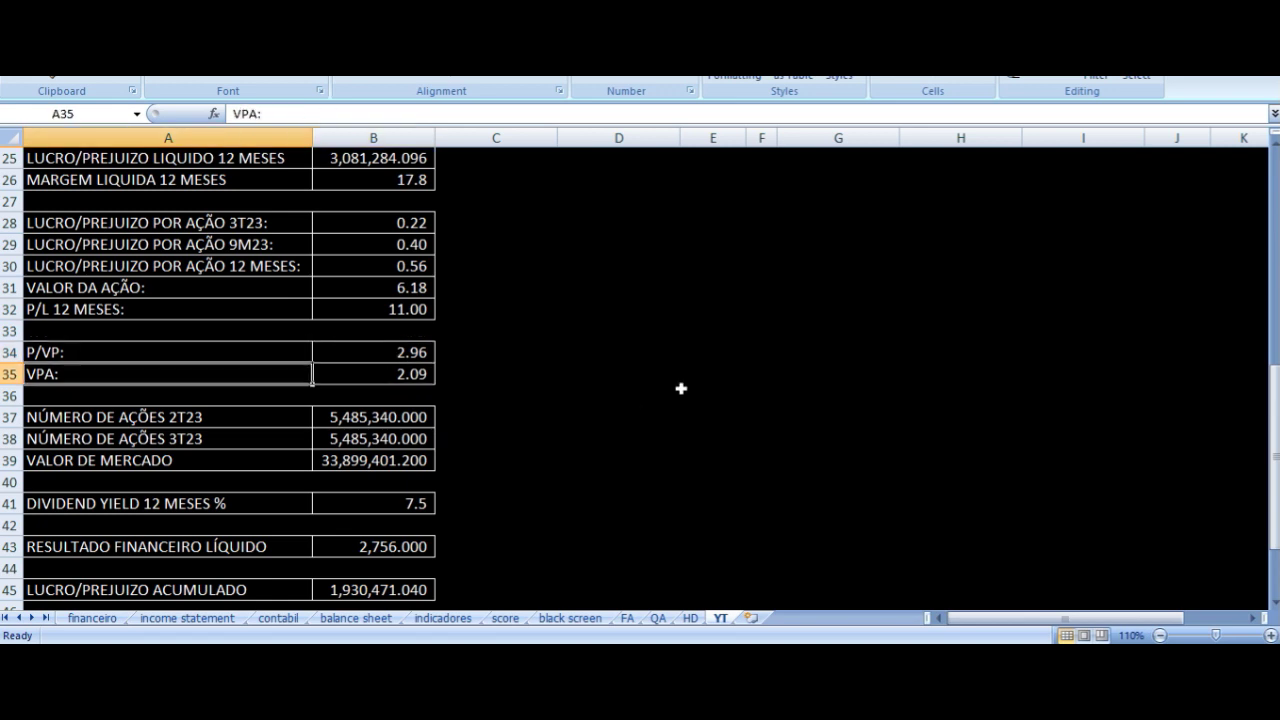
key(Right)
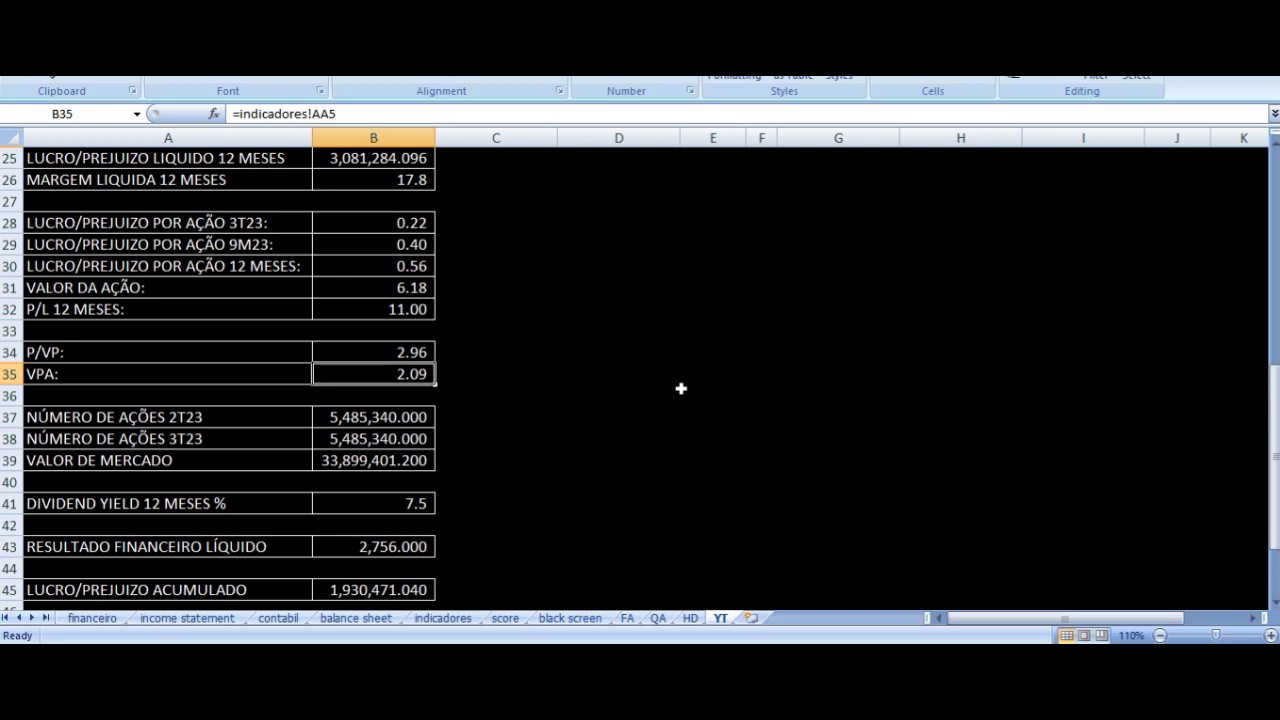
Compare the share price in VALOR DA AÇÃO with the book value per share in the VPA row
key(Up)
key(Up)
key(Up)
key(Up)
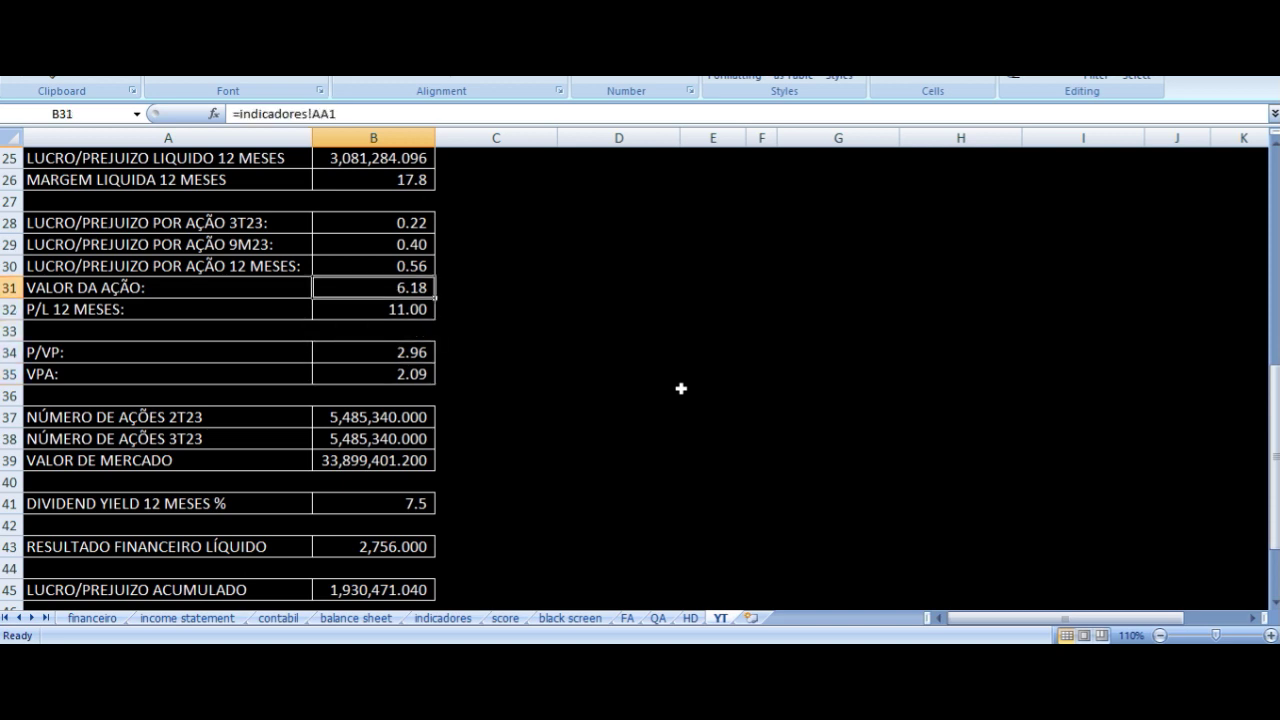
key(Down)
key(Down)
key(Down)
key(Down)
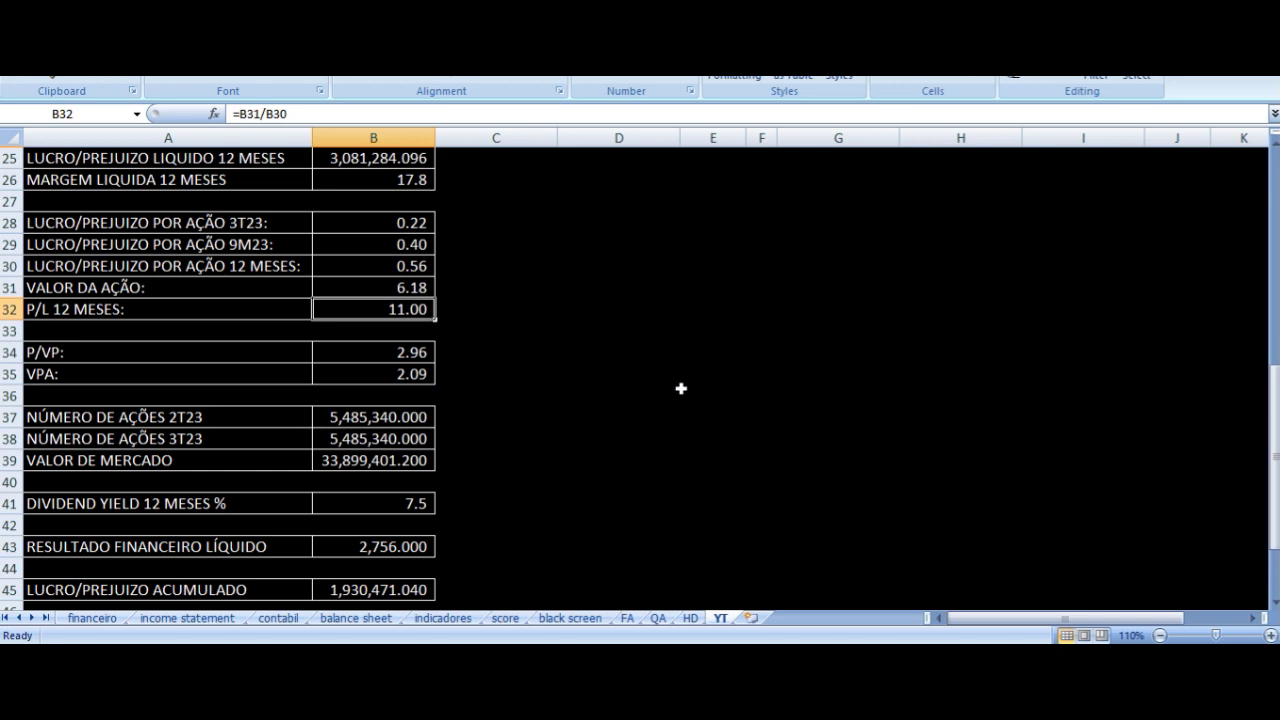
key(Left)
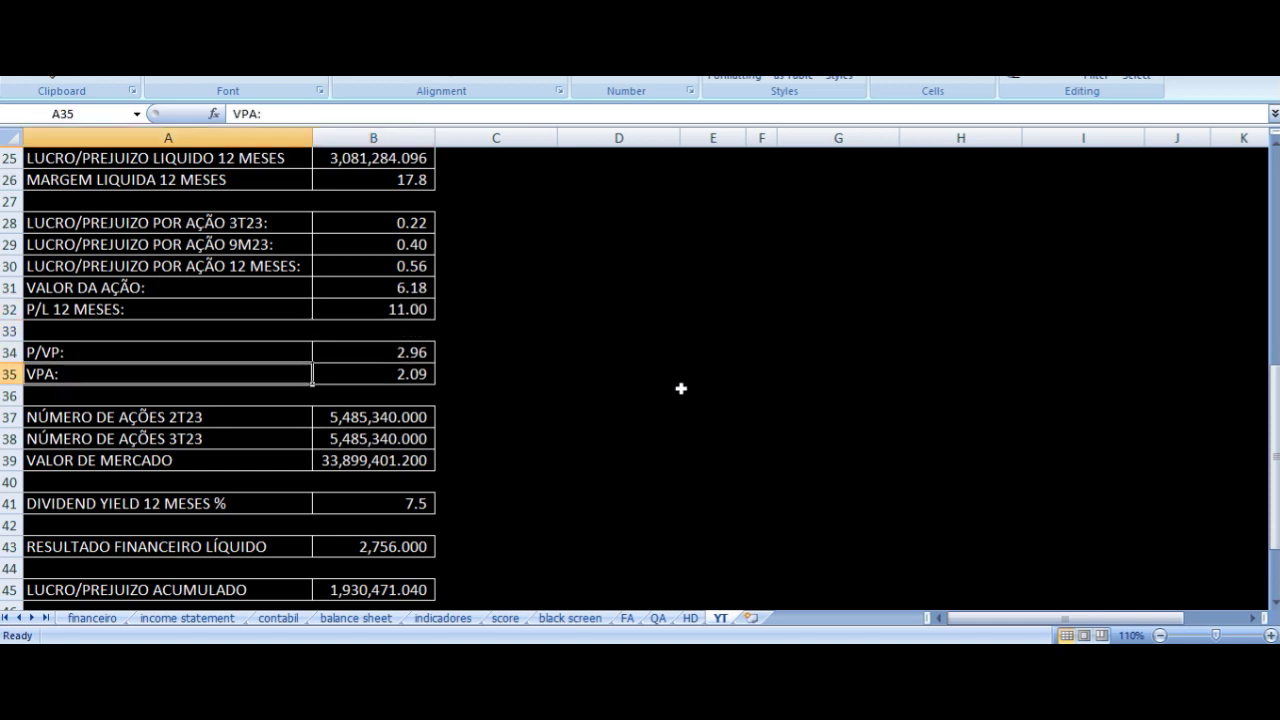
Recheck the P/VP ratio against the share price in the VALOR DA AÇÃO row
key(Right)
key(Up)
key(Left)
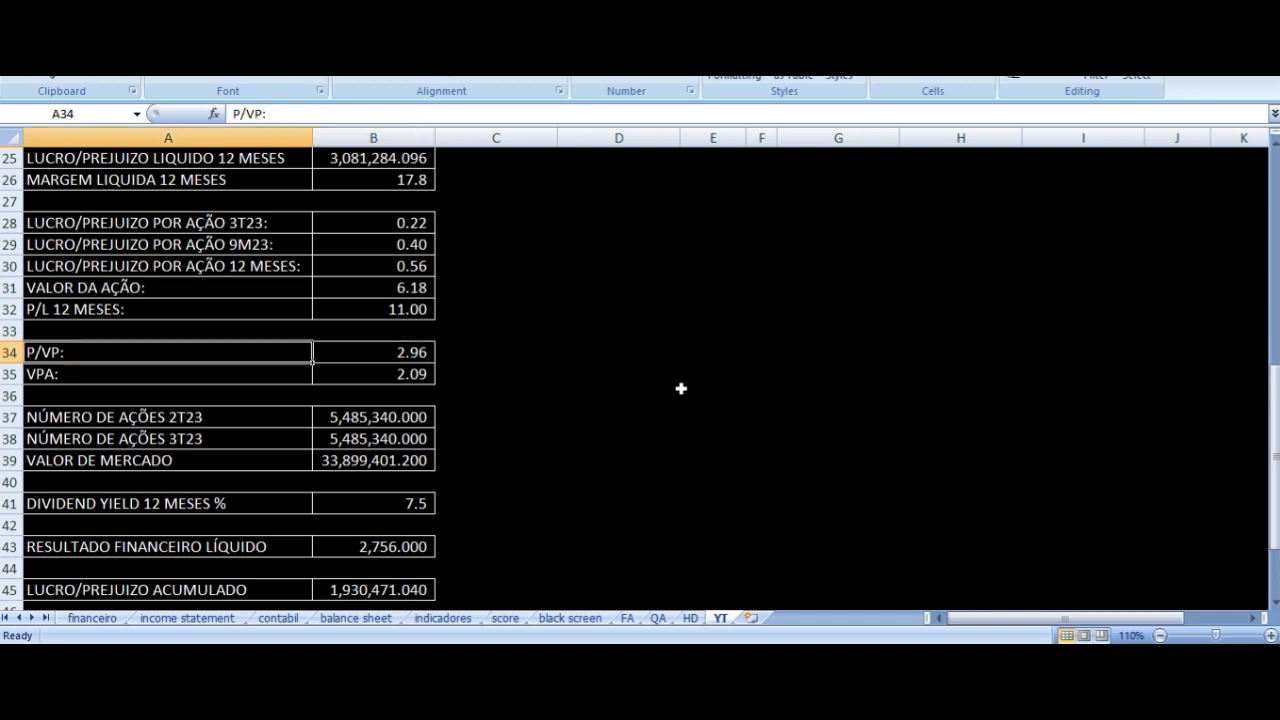
key(Right)
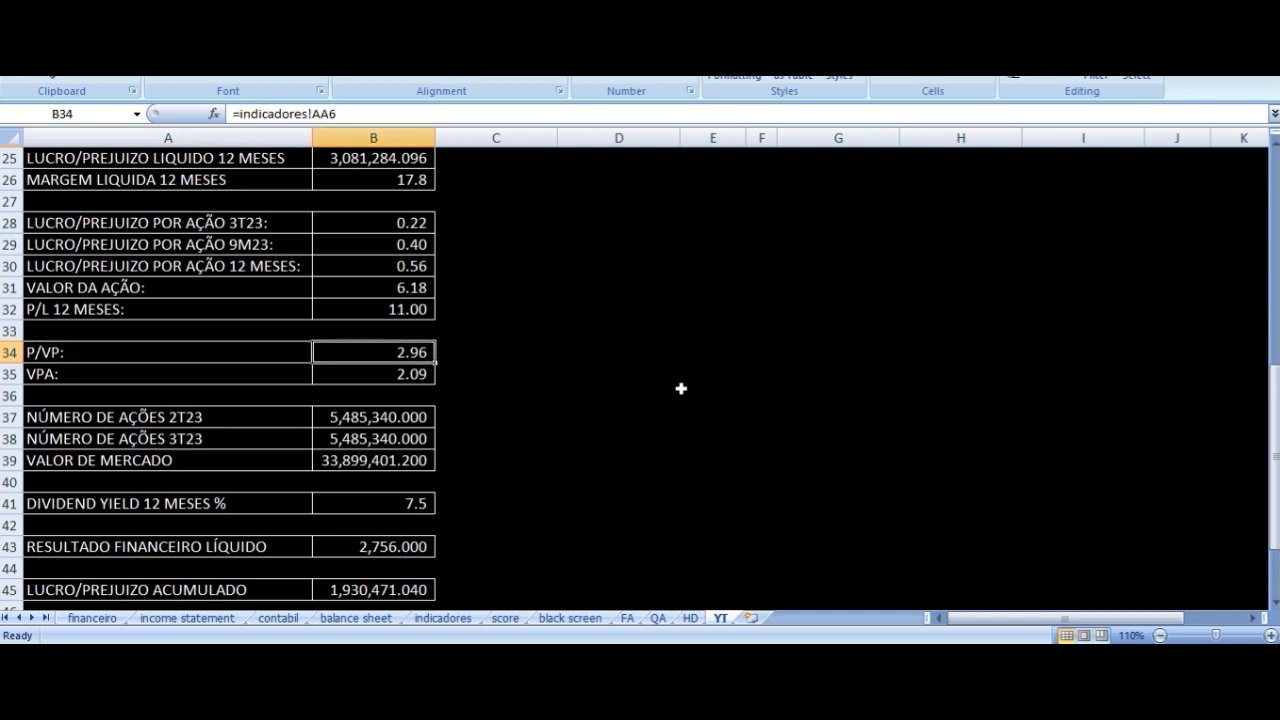
key(Up)
key(Up)
key(Up)
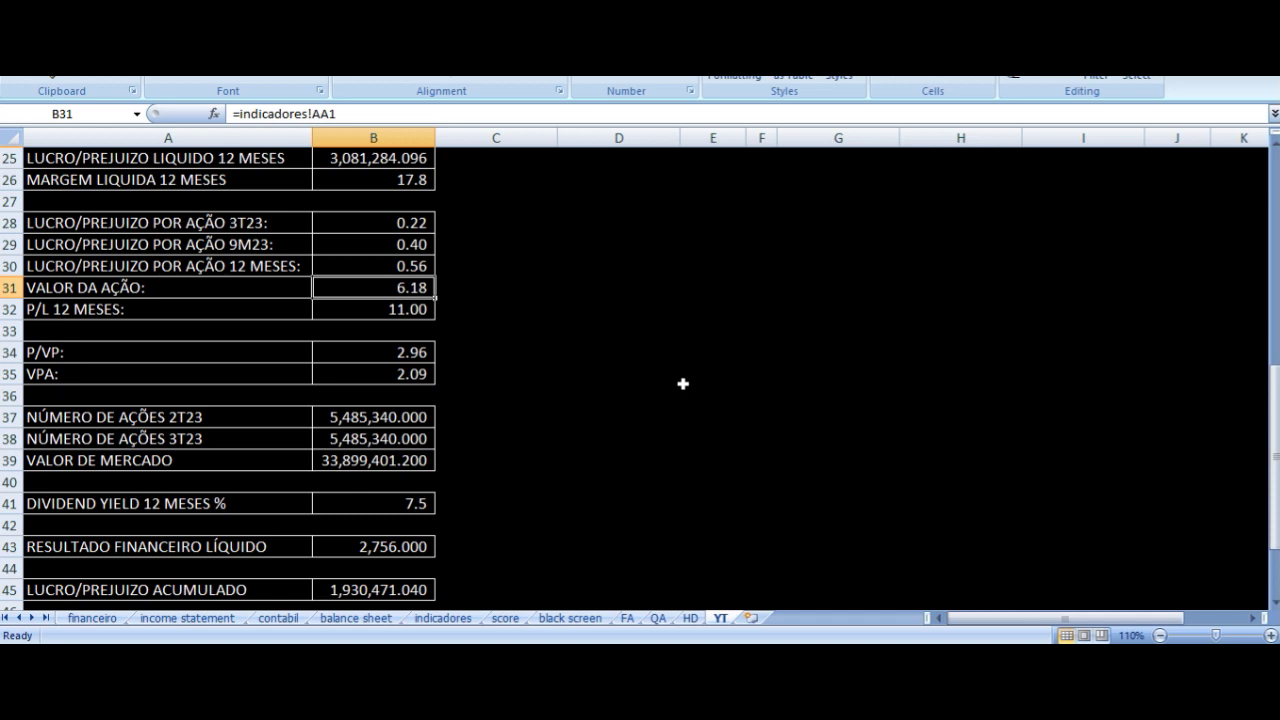
Check the 2T23 share count in the NÚMERO DE AÇÕES 2T23 row
scroll(490, 343, down, 2)
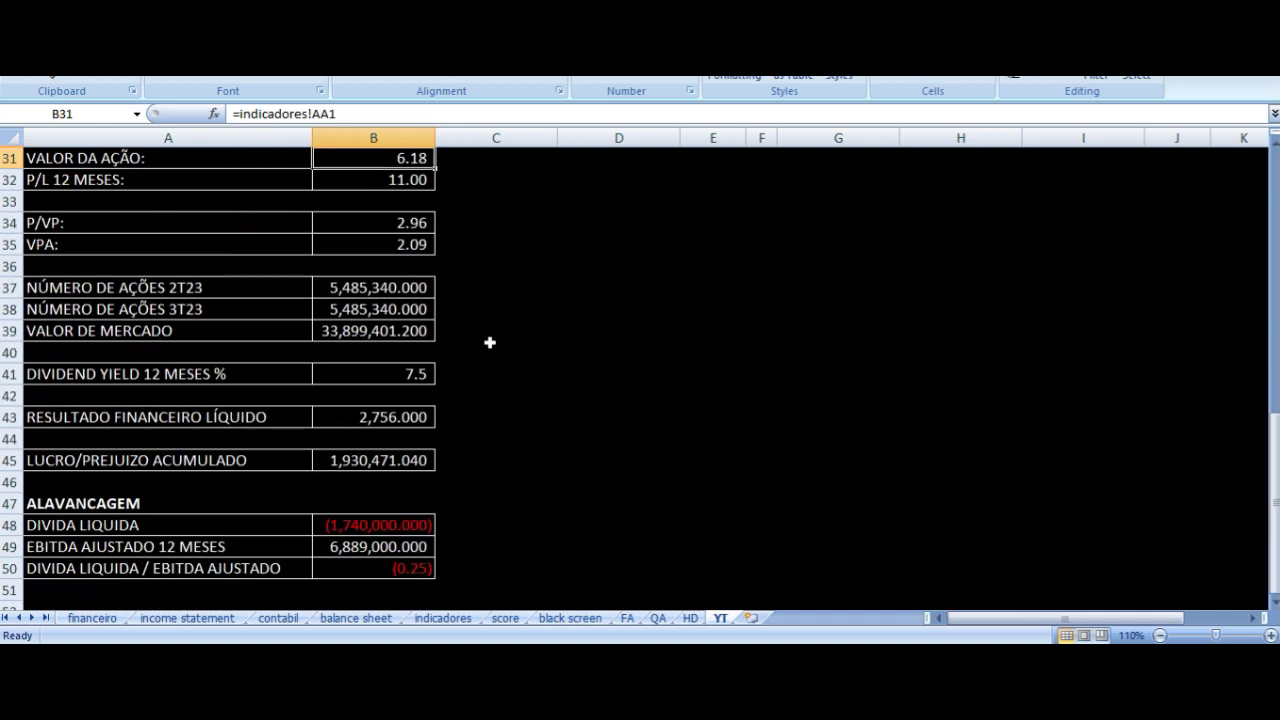
click(368, 290)
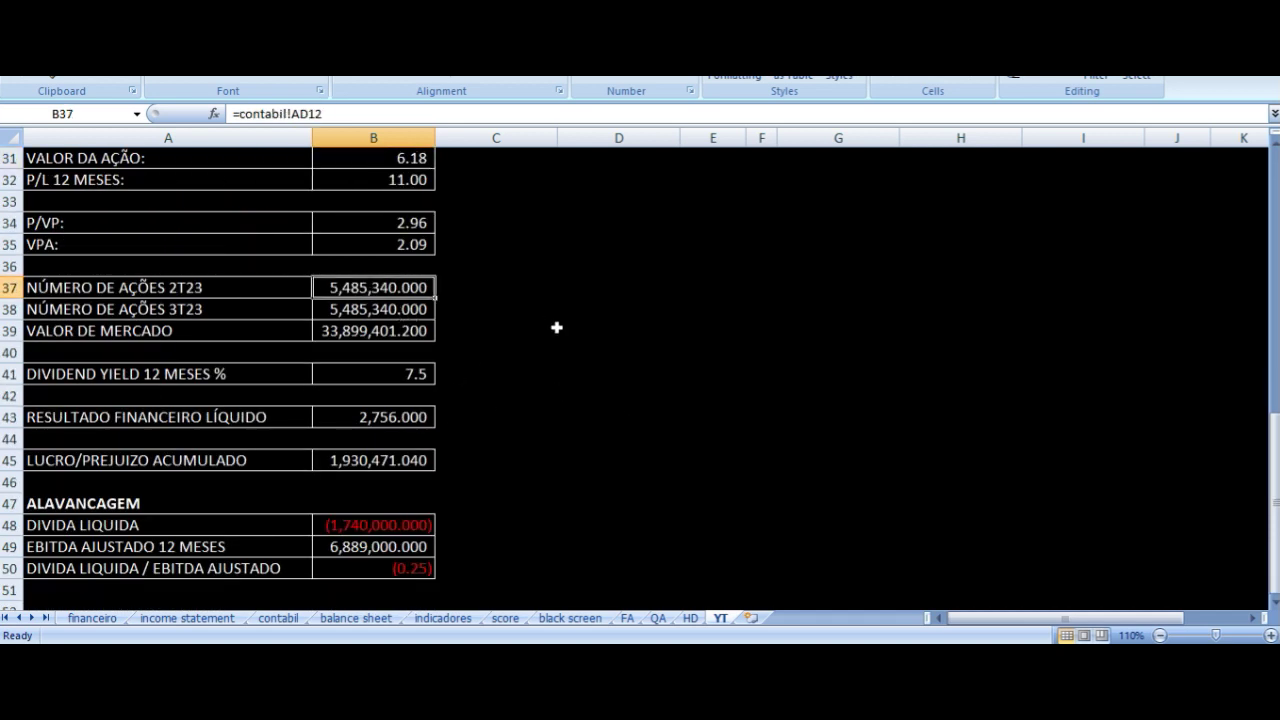
key(Left)
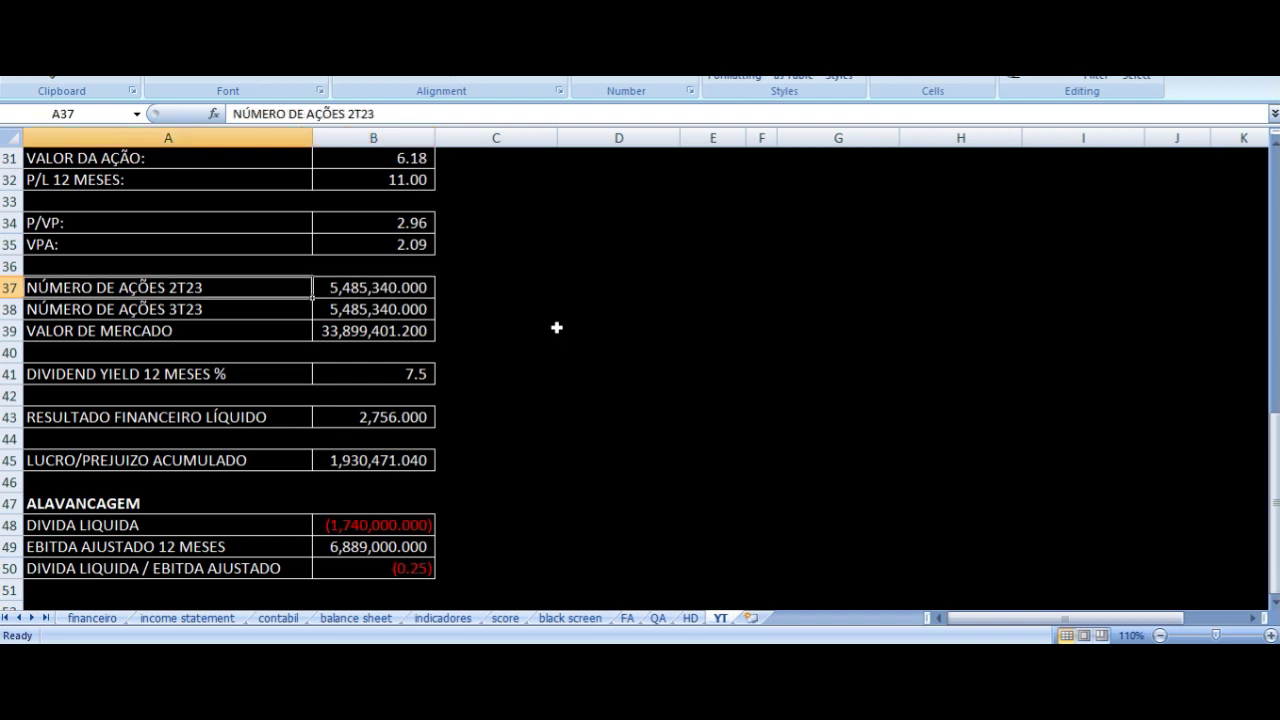
key(Right)
Recheck the 12-month profit per share in the LUCRO/PREJUIZO POR AÇÃO 12 MESES row
scroll(556, 327, up, 6)
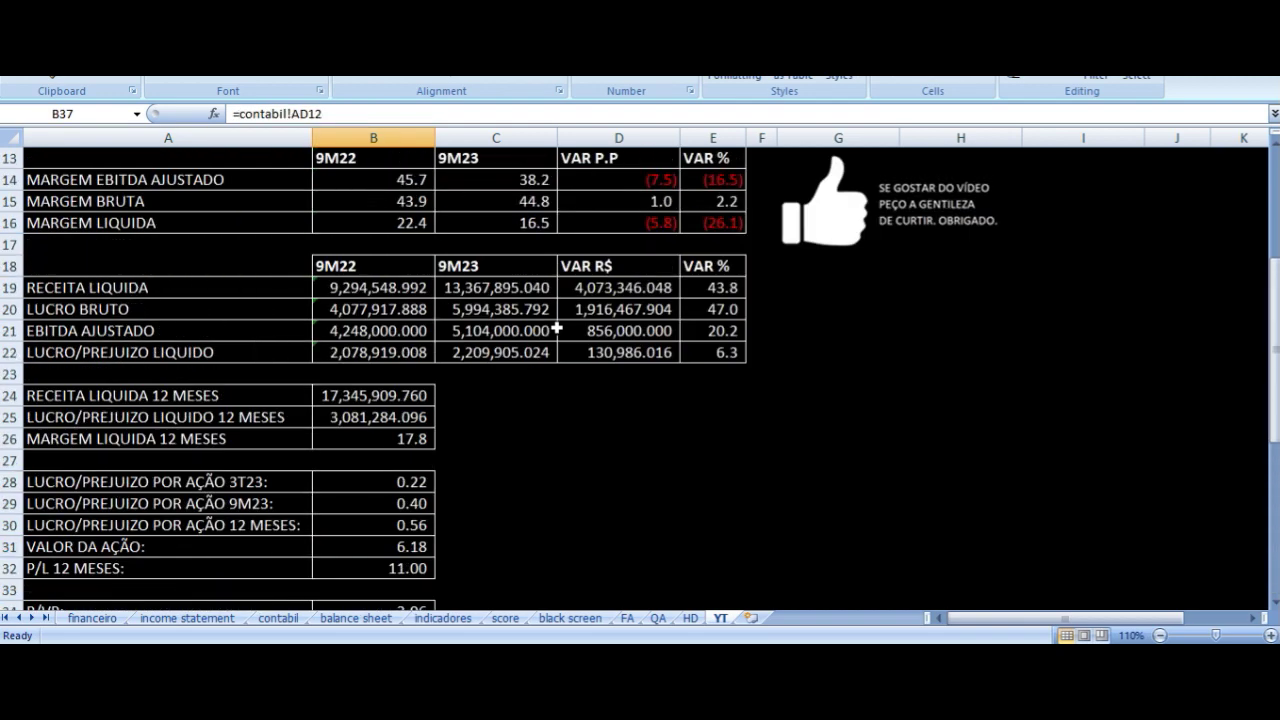
scroll(556, 327, down, 4)
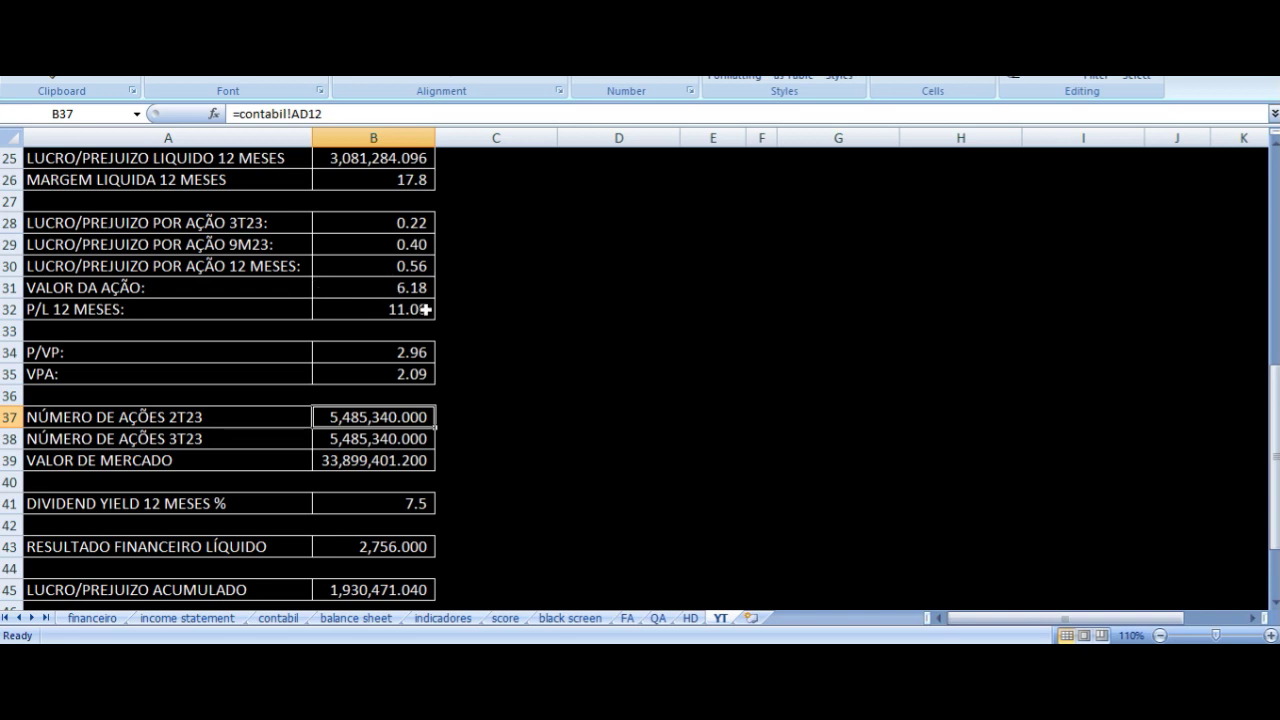
click(247, 269)
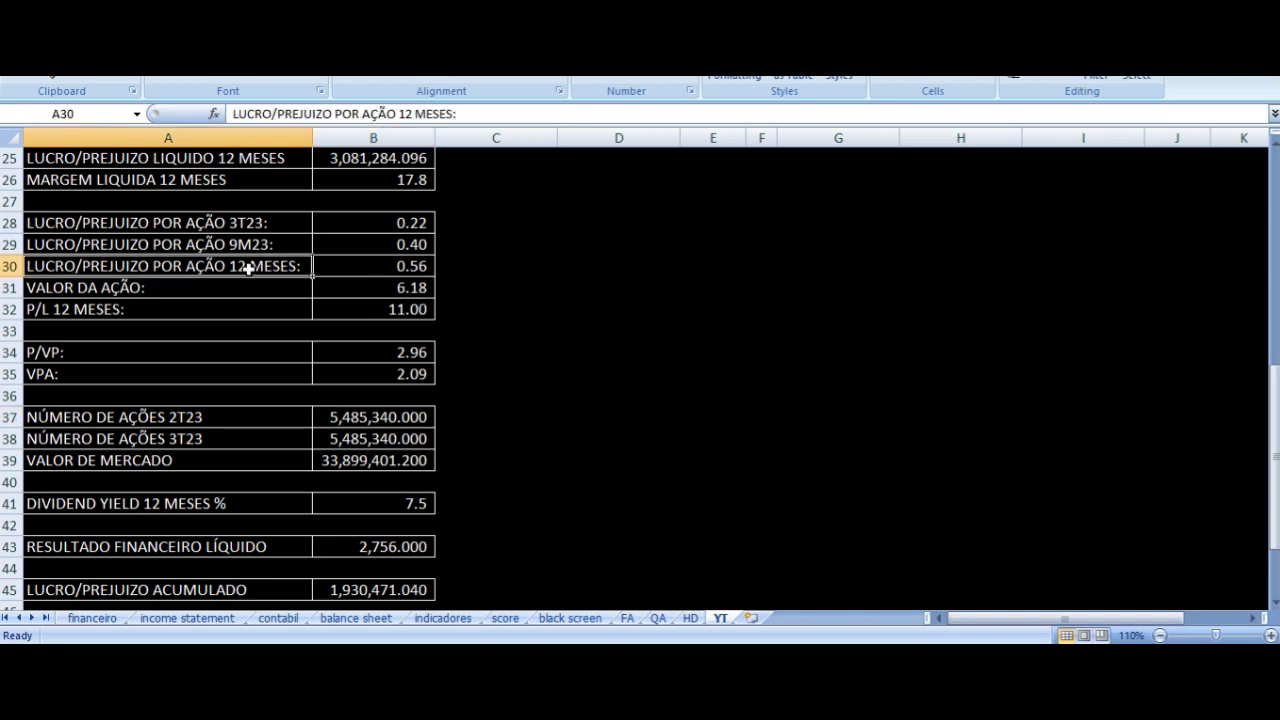
click(389, 266)
scroll(461, 320, down, 2)
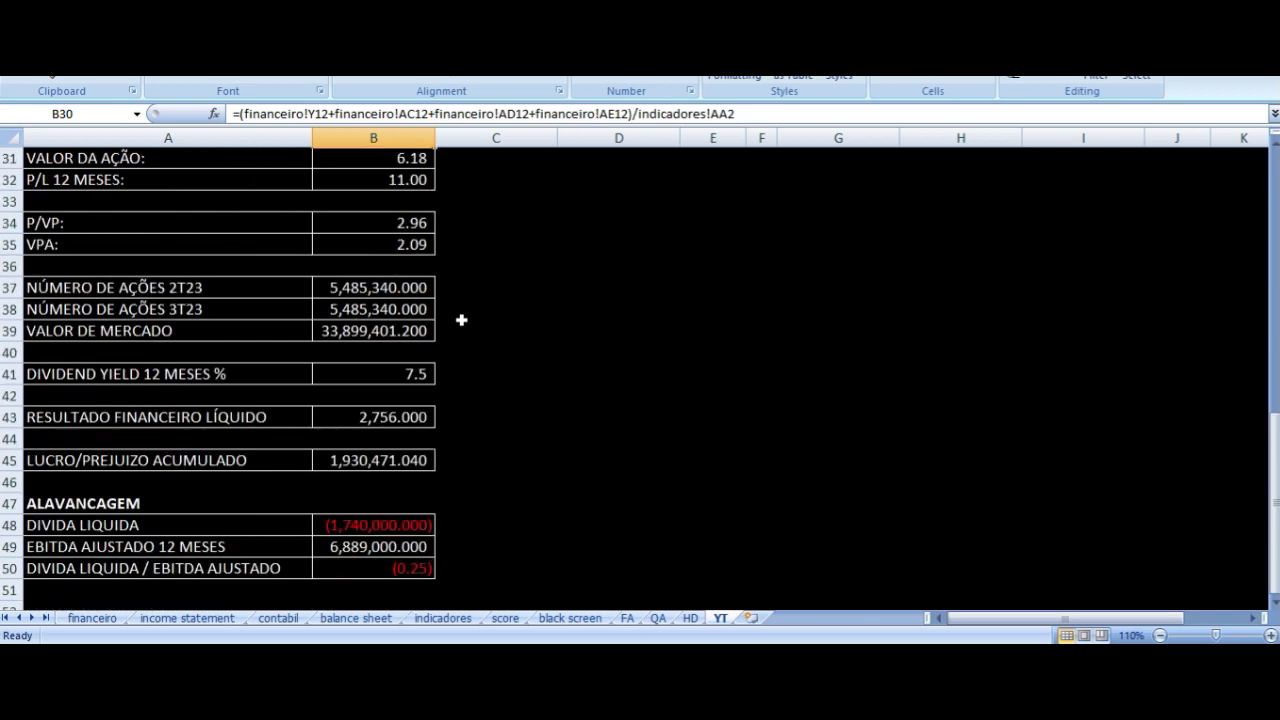
Compare the number of shares in 2T23 and 3T23, and check the market value in VALOR DE MERCADO
click(373, 291)
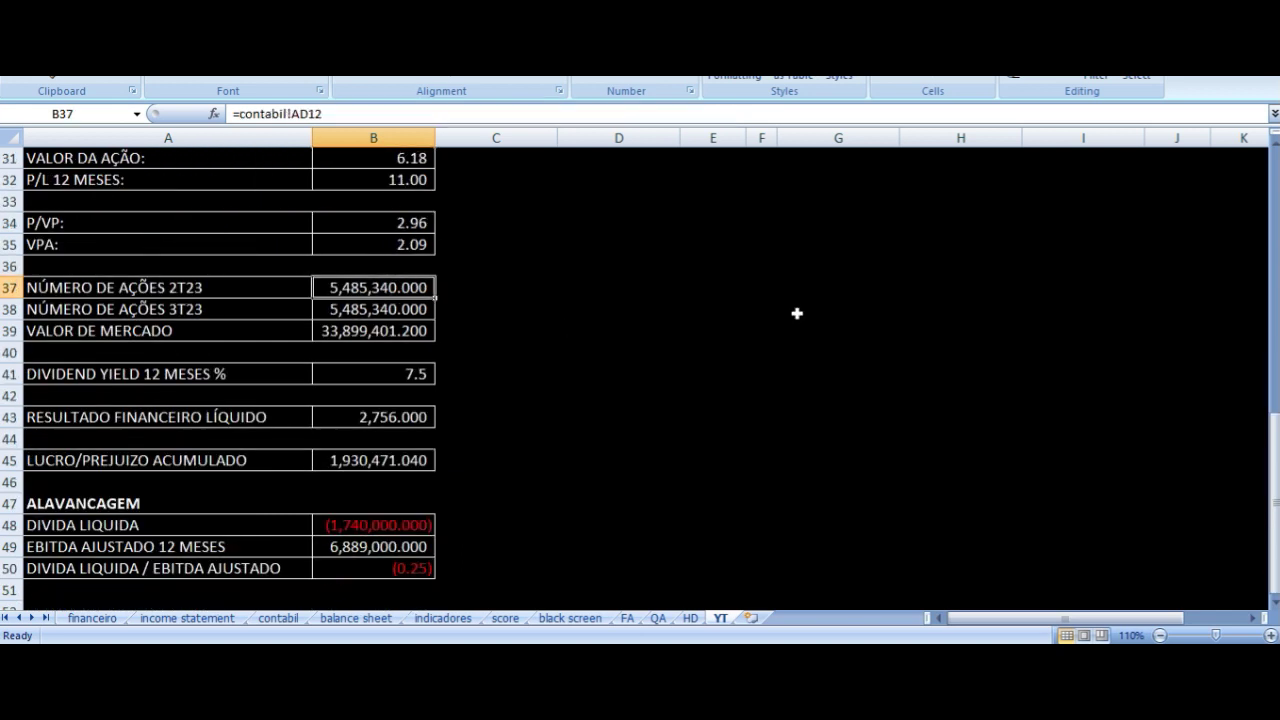
key(Left)
key(Down)
key(Down)
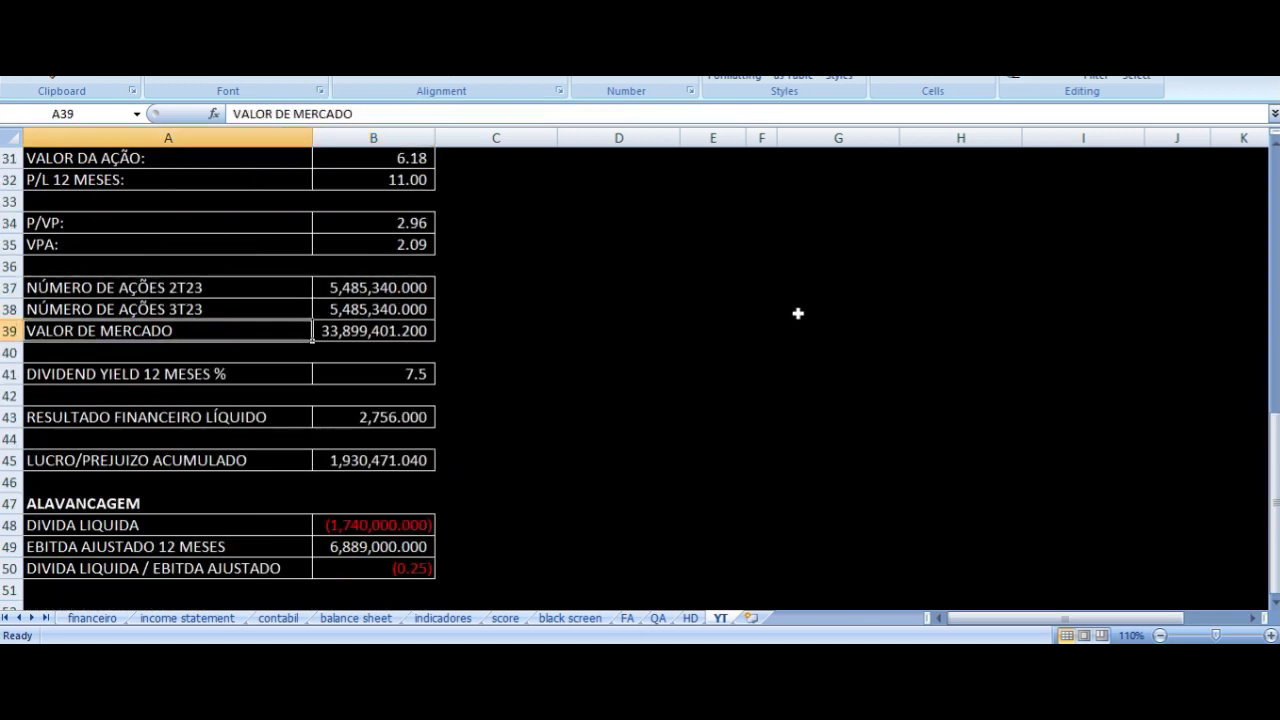
key(Right)
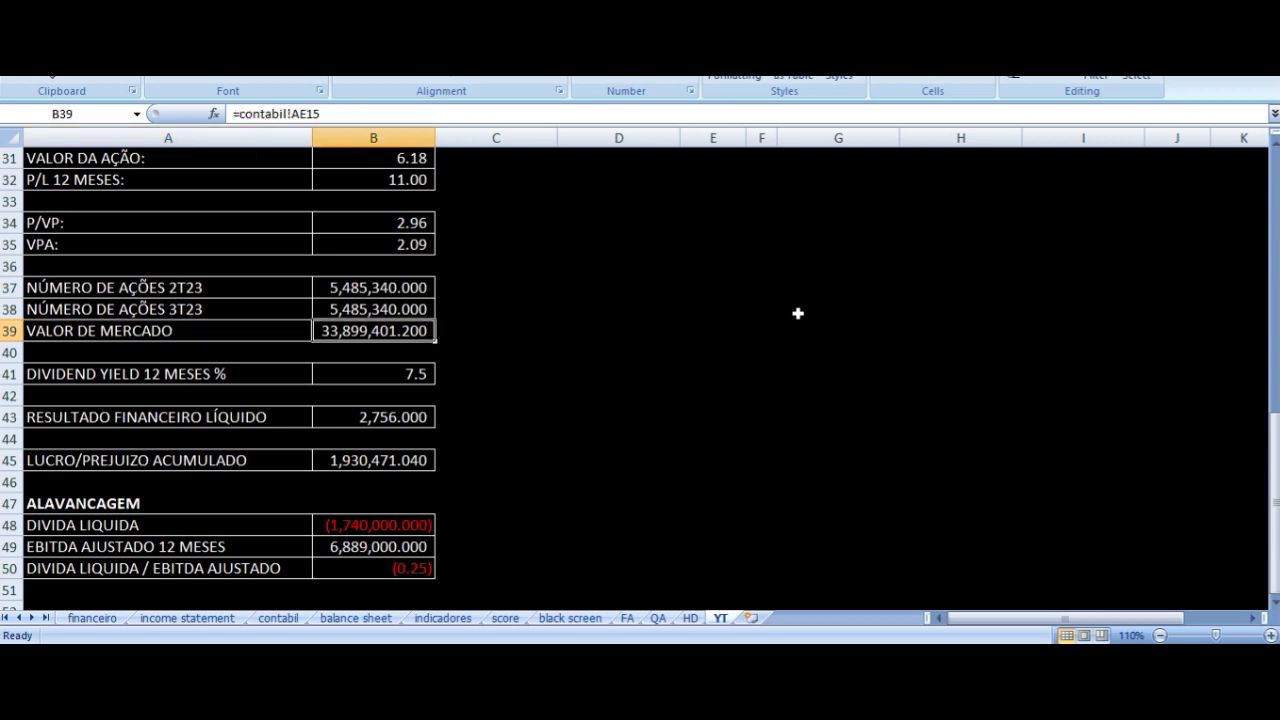
Check the 12-month dividend yield in row 41
key(Down)
key(Down)
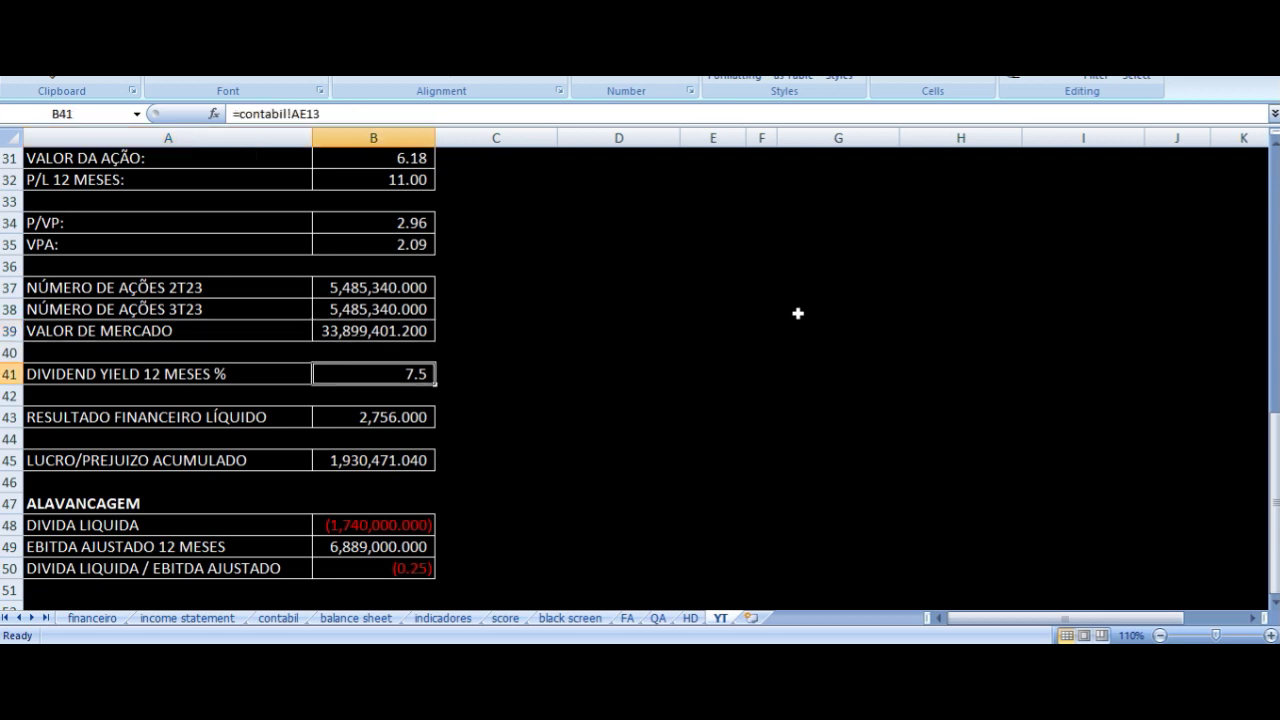
key(Left)
key(Right)
key(Left)
Check the net financial result in the RESULTADO FINANCEIRO LÍQUIDO row
key(Down)
key(Down)
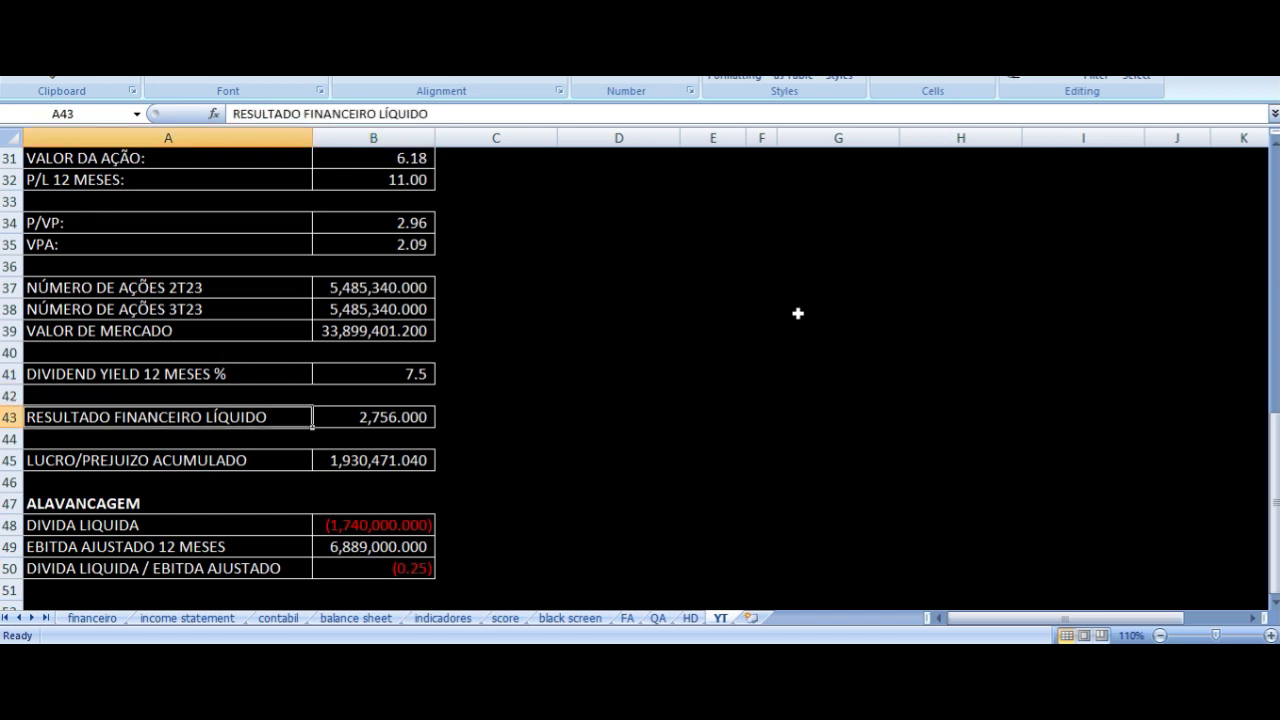
key(Right)
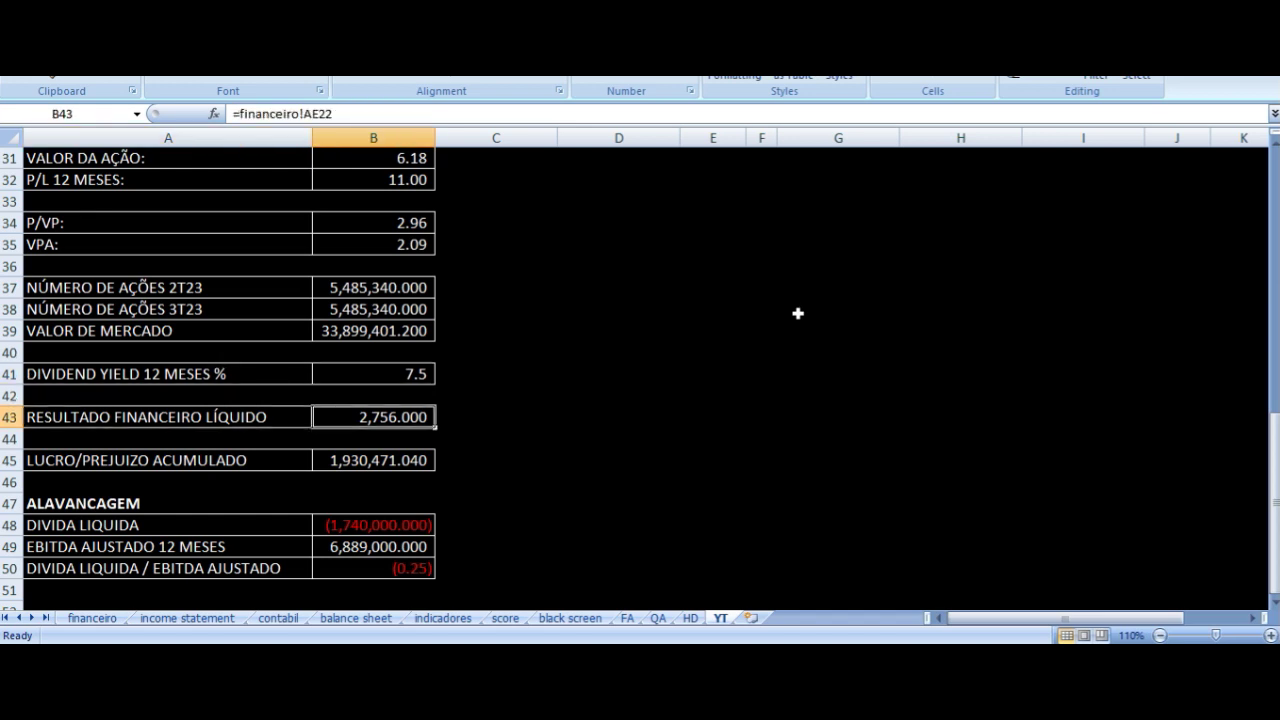
Switch to the CSN Mineração 3T23 report and read the Endividamento section, marking the cash generation and Dívida Líquida/EBITDA passages
scroll(783, 323, down, 2)
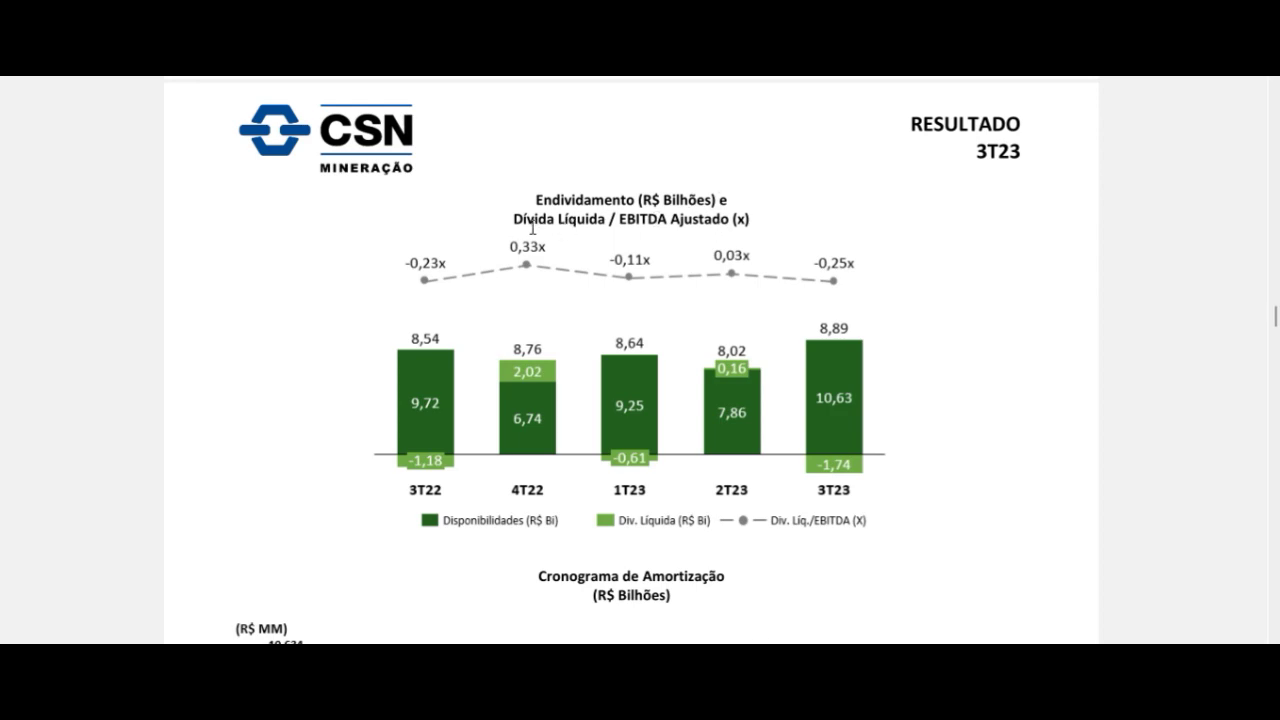
scroll(450, 240, up, 5)
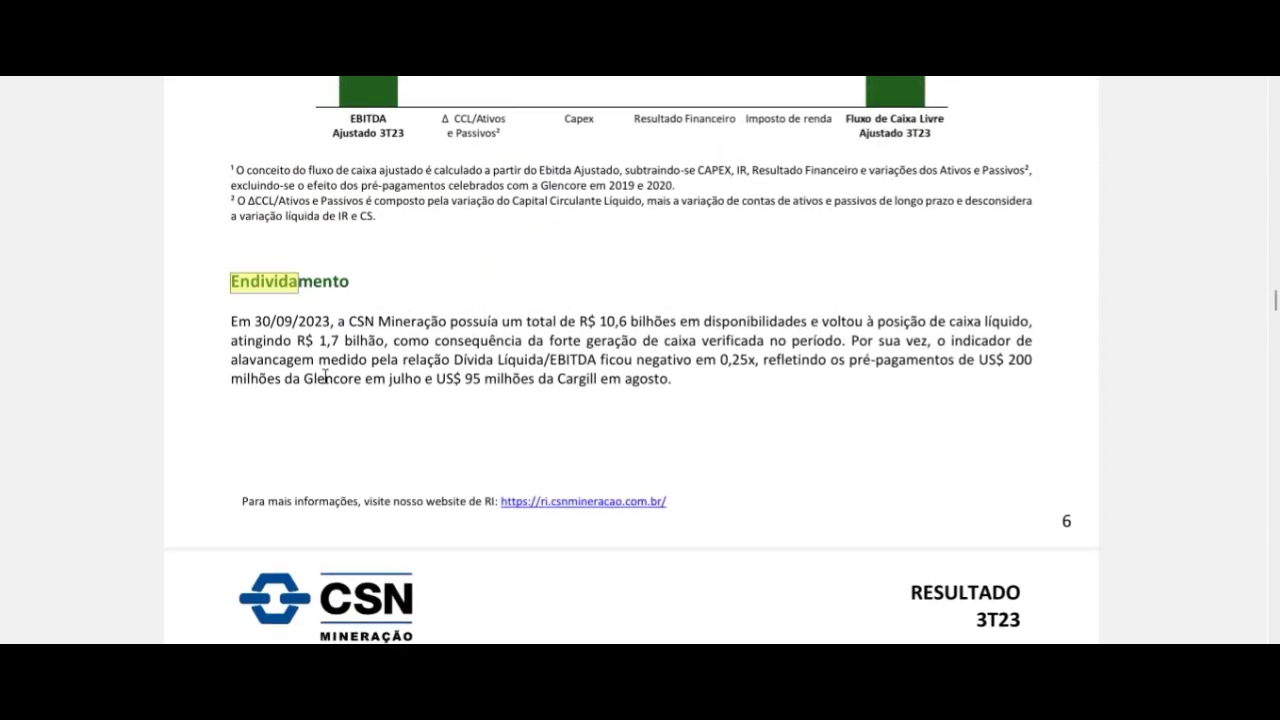
key(Escape)
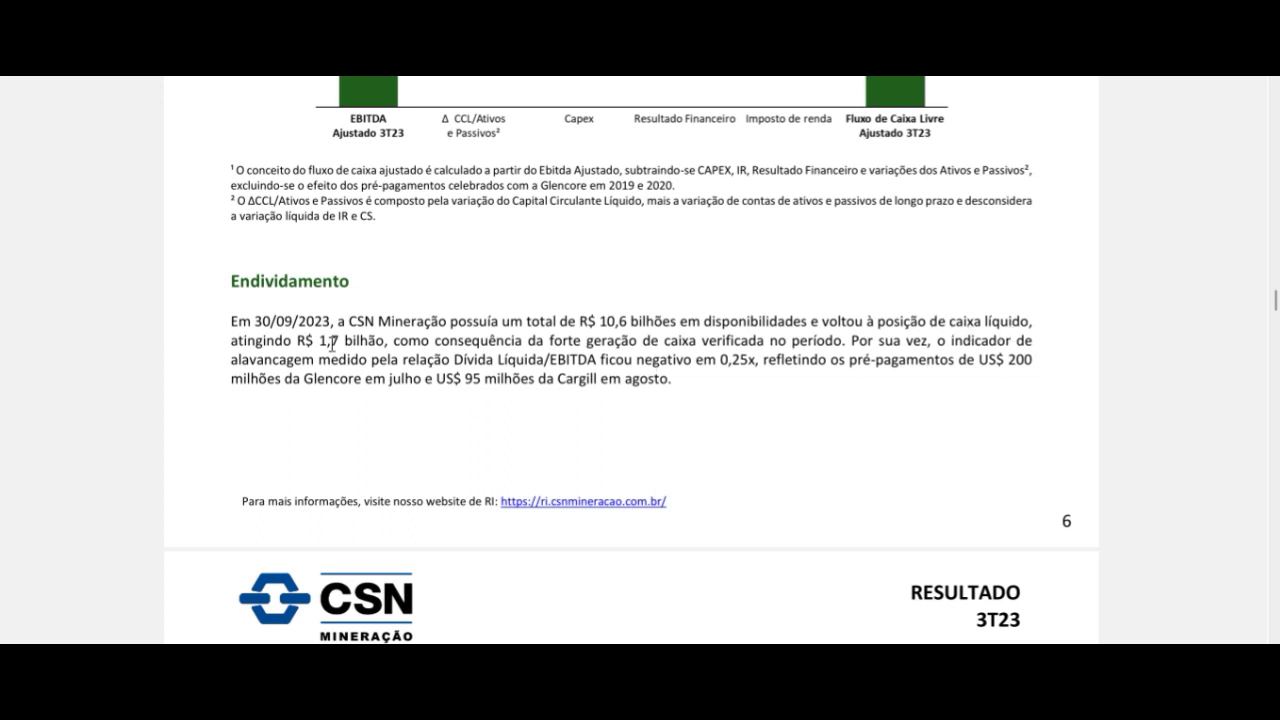
drag(420, 341, 836, 342)
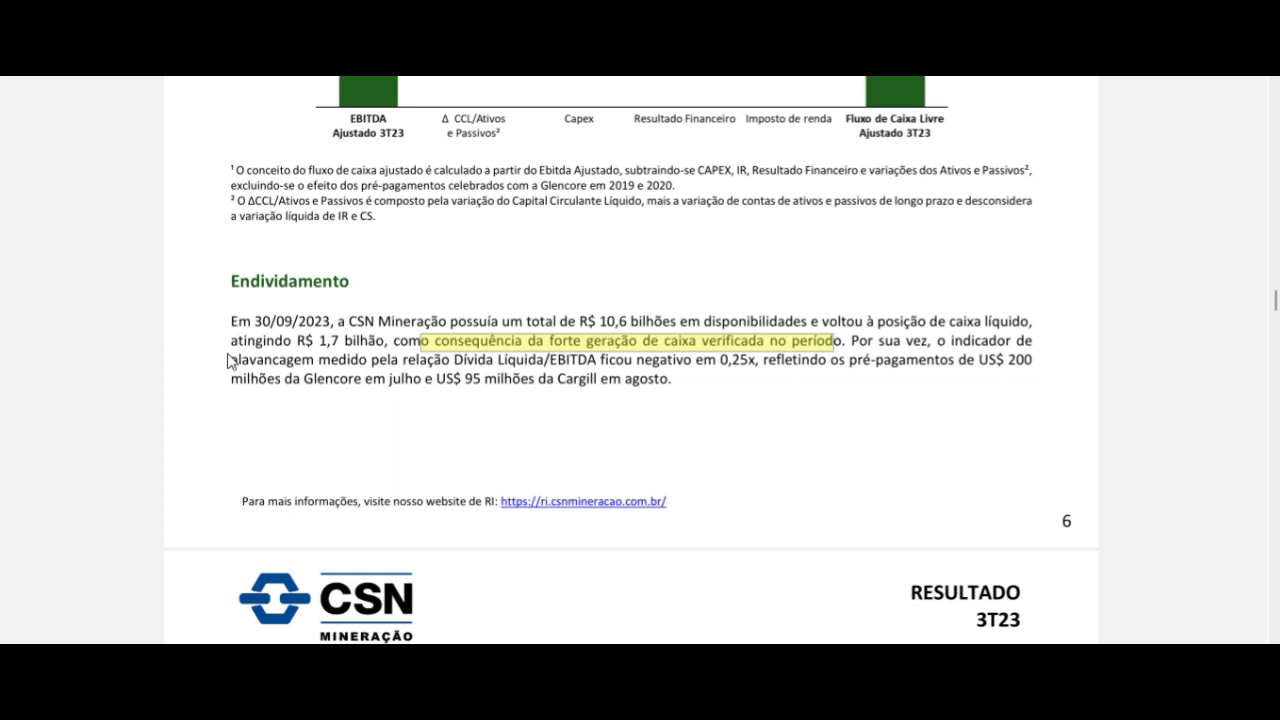
drag(250, 360, 760, 362)
click(724, 417)
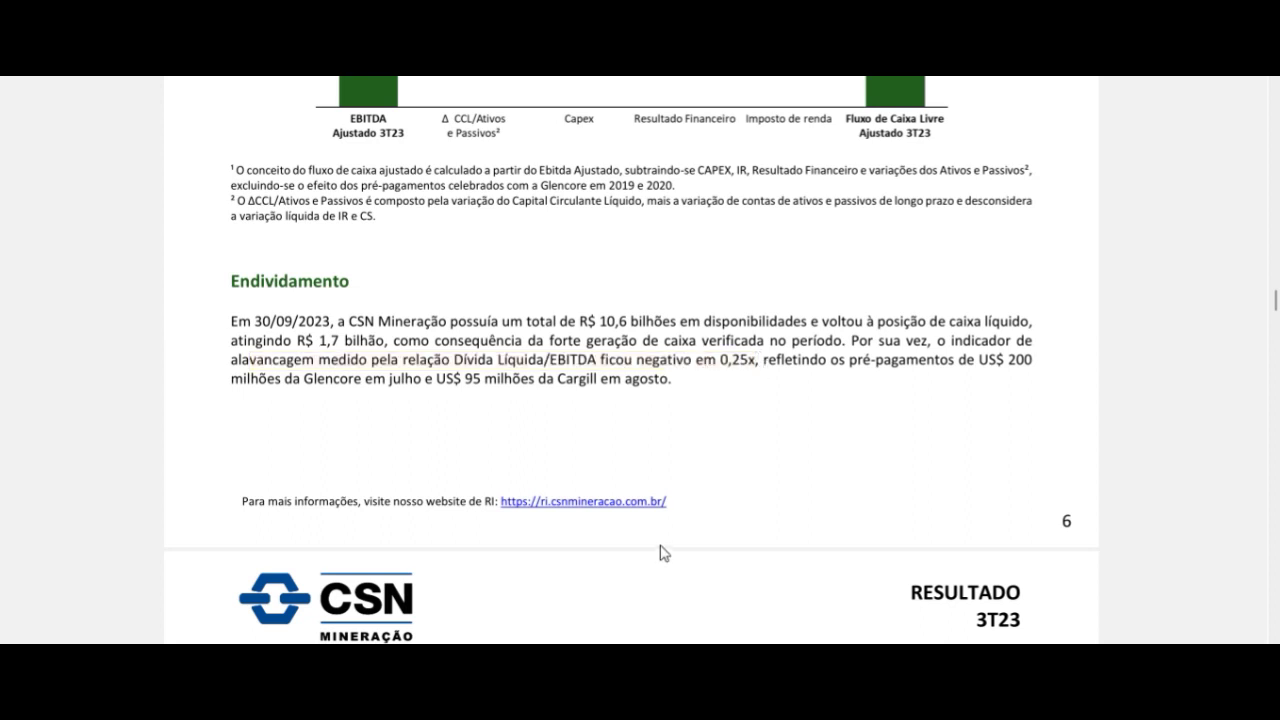
Return to the spreadsheet and examine the net debt in the DIVIDA LIQUIDA row of the ALAVANCAGEM table
click(647, 650)
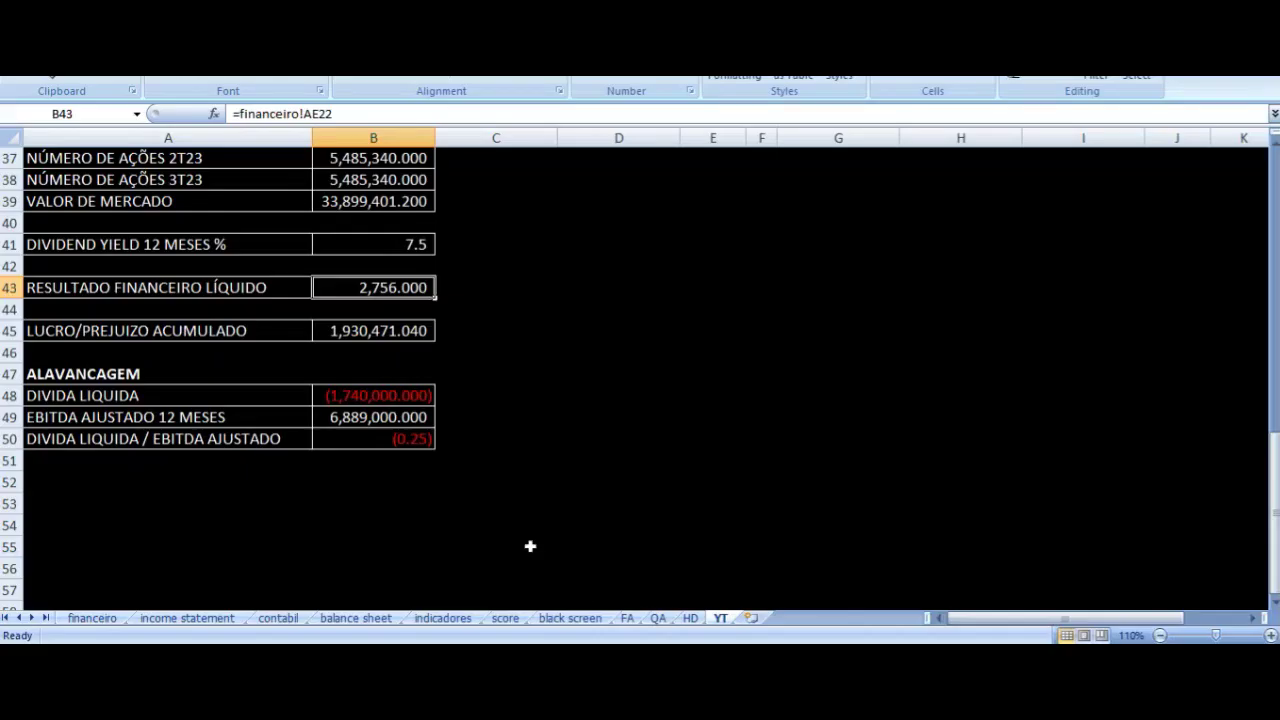
click(394, 441)
key(Up)
key(Up)
key(Up)
key(Up)
key(Left)
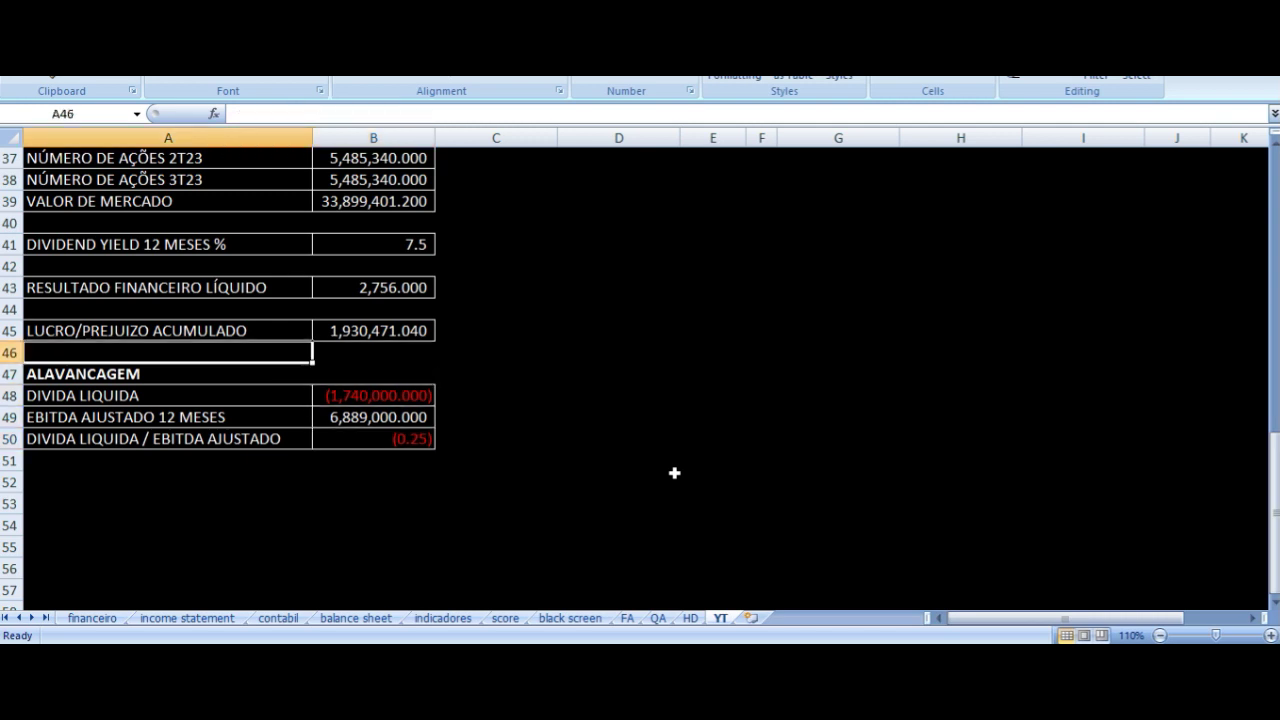
key(Down)
key(Down)
key(Right)
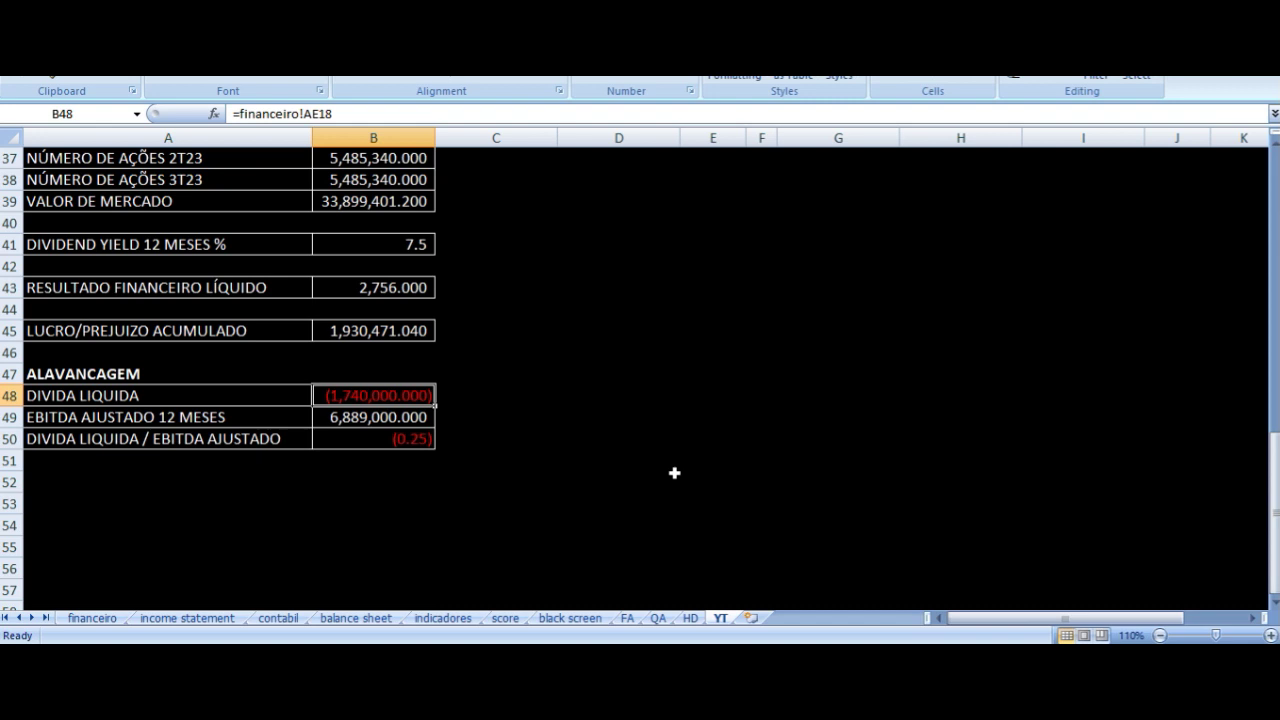
key(Left)
key(Right)
Check the 12-month adjusted EBITDA in the ALAVANCAGEM table
key(Down)
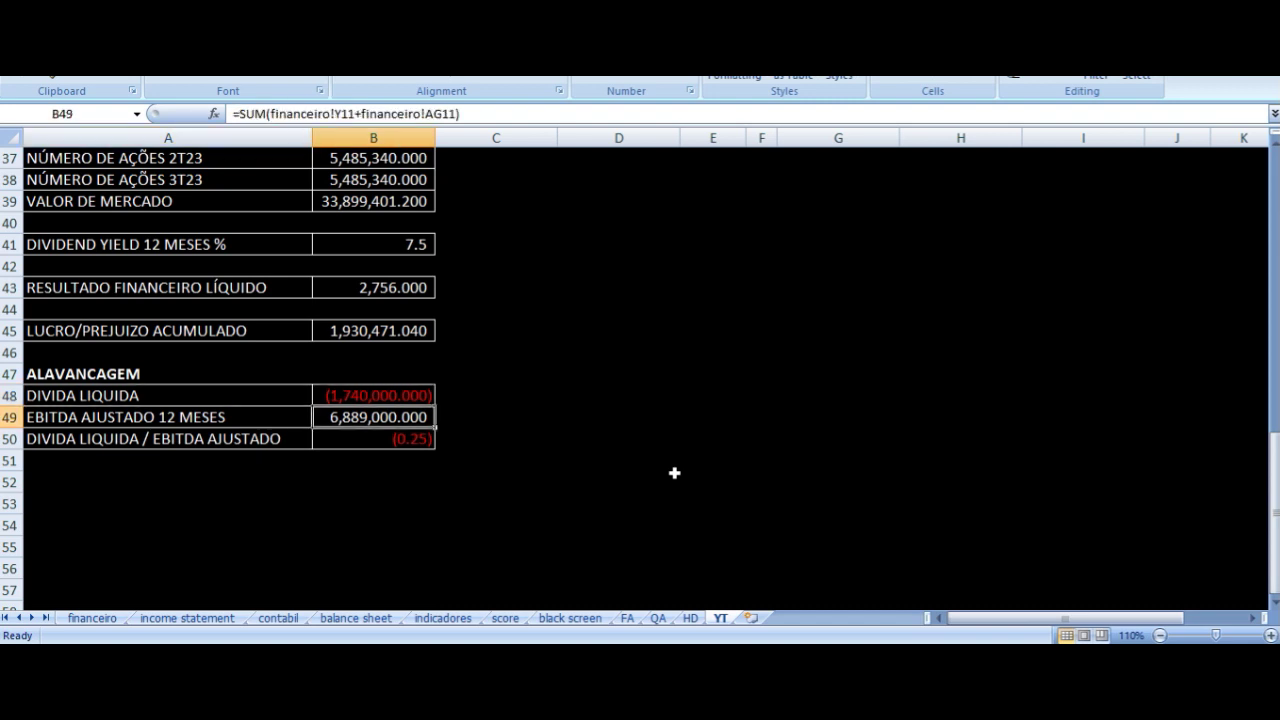
key(Left)
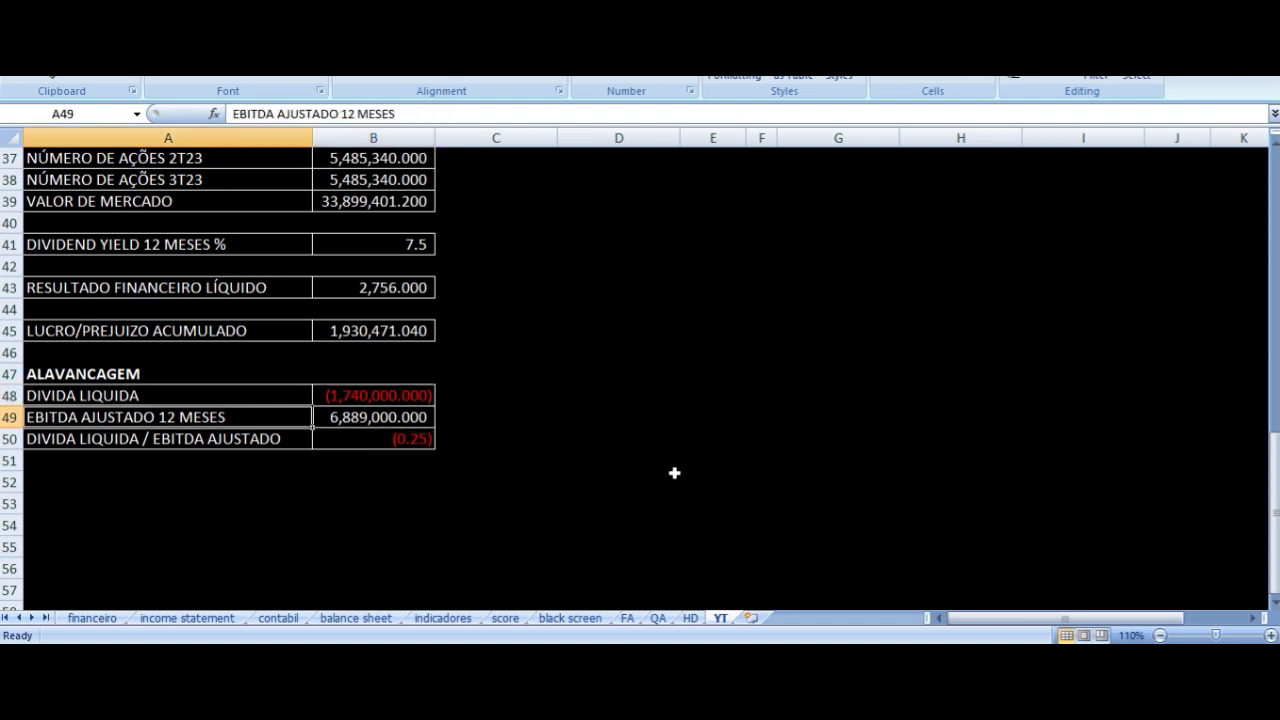
key(Right)
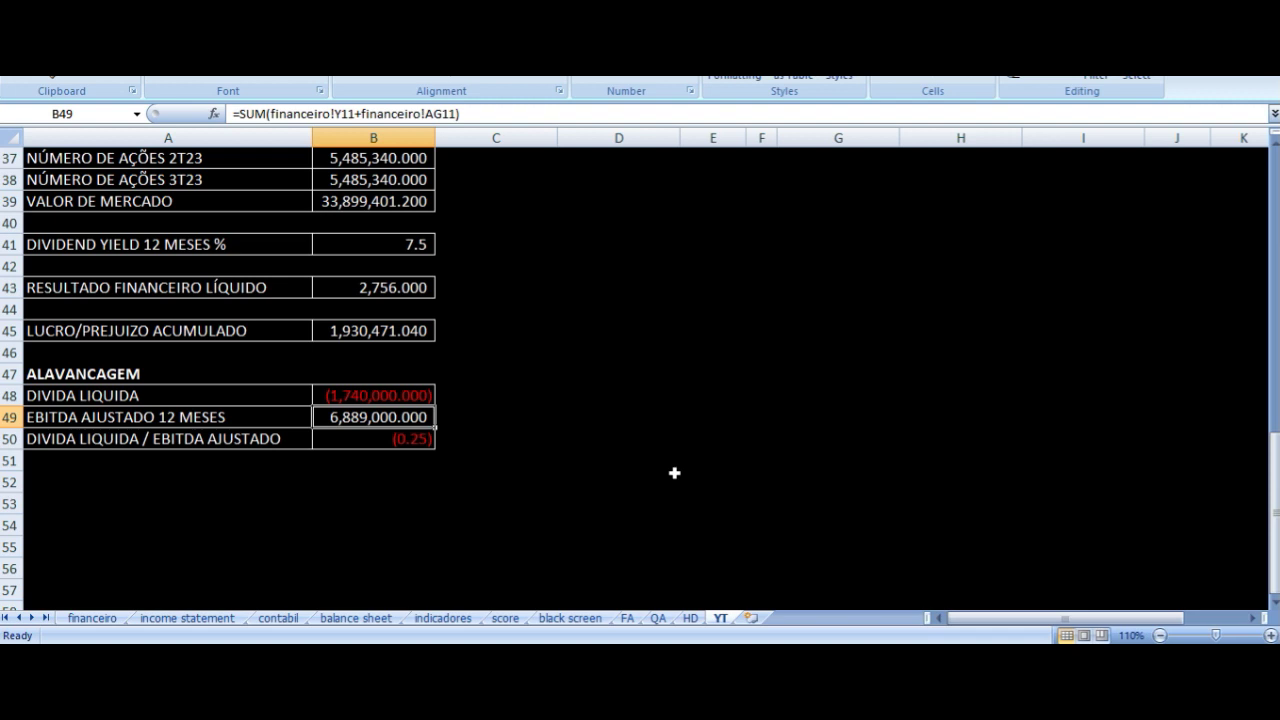
Check the DIVIDA LIQUIDA / EBITDA AJUSTADO ratio and go back to the RESULTADO FINANCEIRO LÍQUIDO value
key(Down)
key(Left)
key(Right)
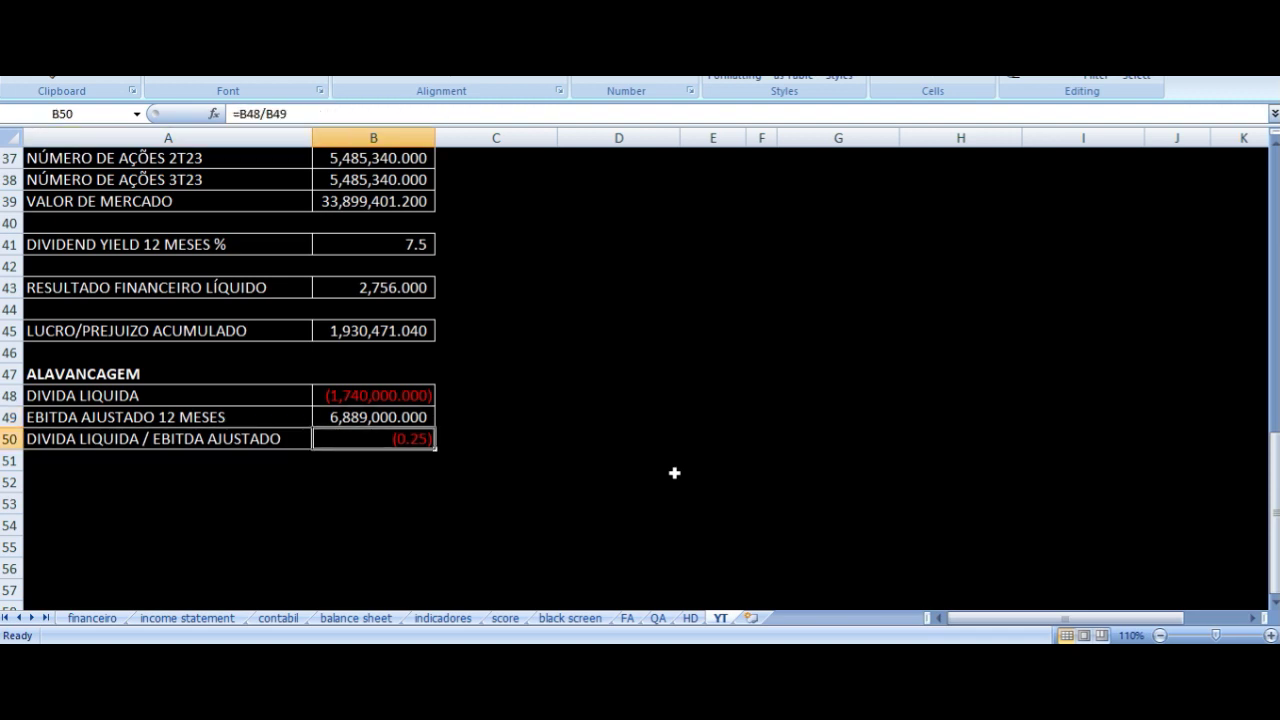
click(348, 292)
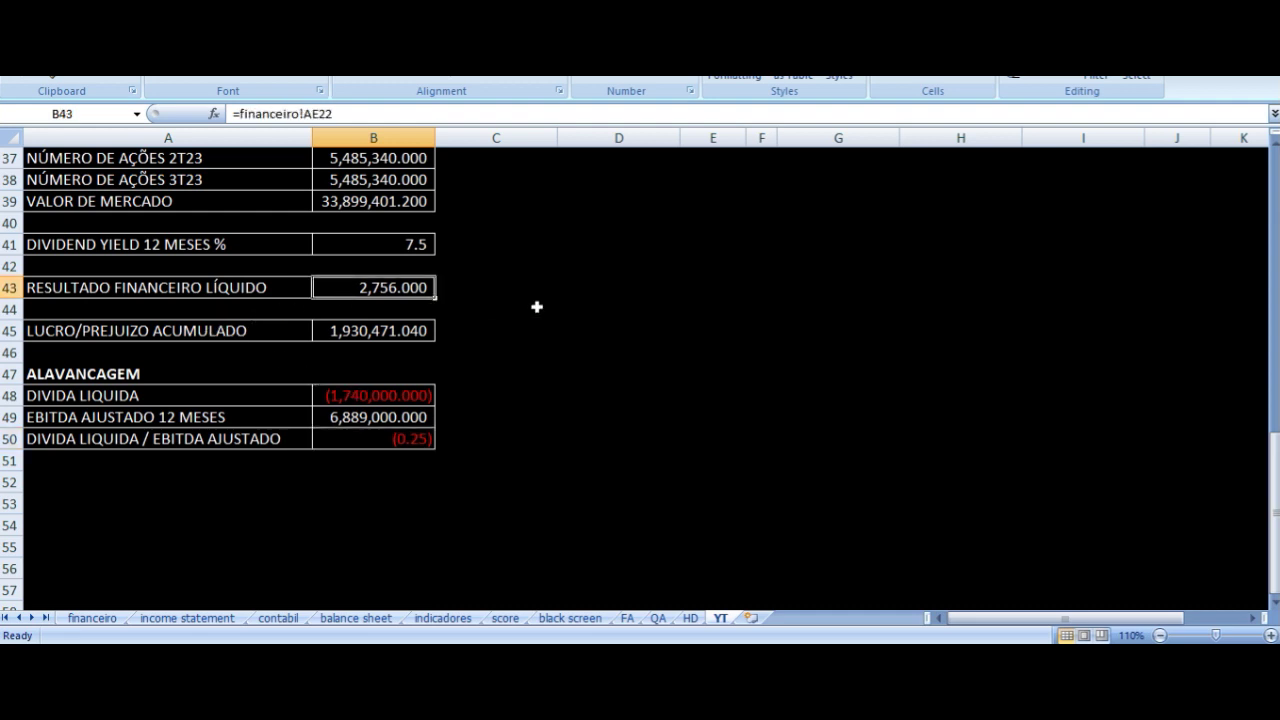
Revisit the 3T23 net profit in the 2T23 comparison table and skim the valuation and leverage indicators further down
scroll(726, 340, up, 12)
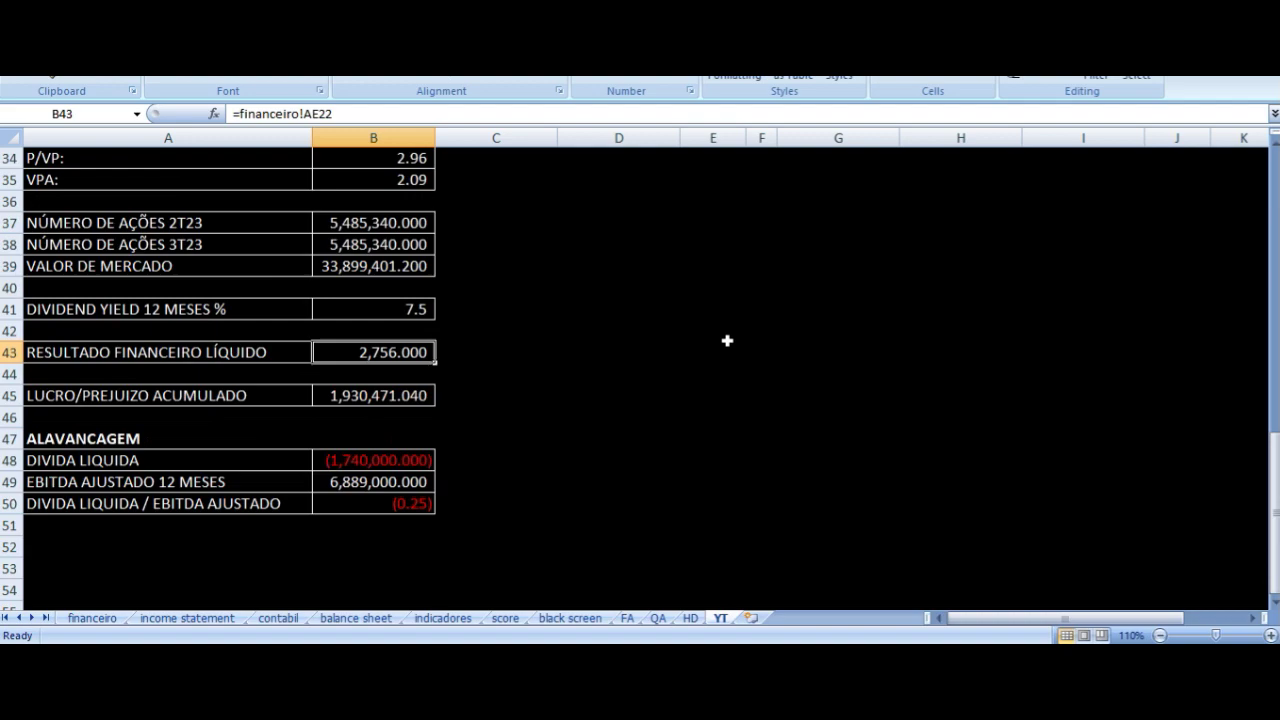
click(972, 348)
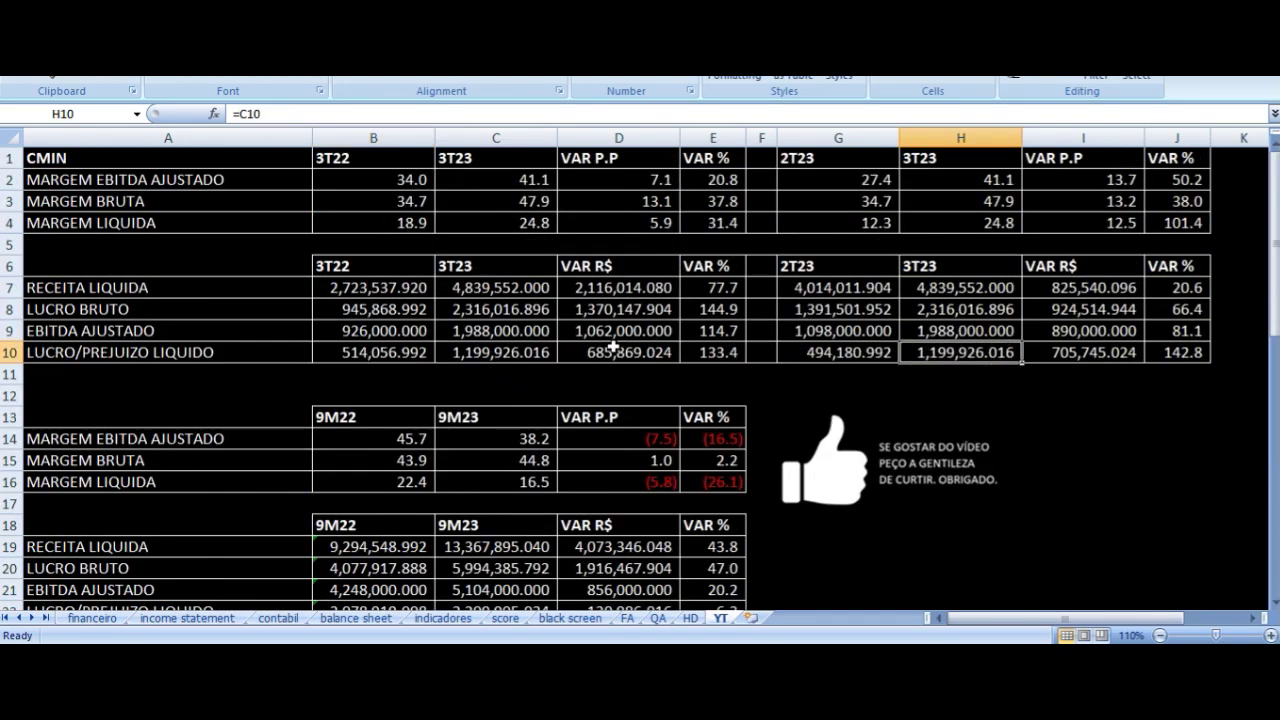
scroll(496, 297, down, 11)
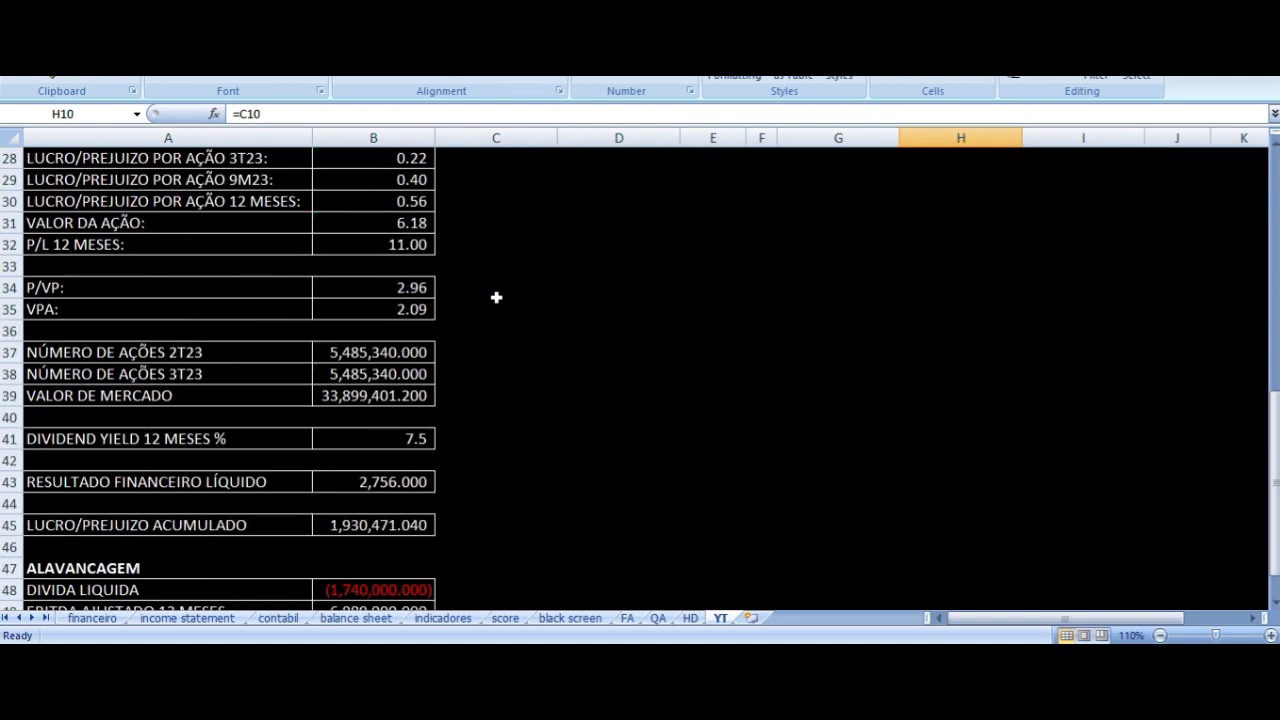
scroll(496, 297, up, 11)
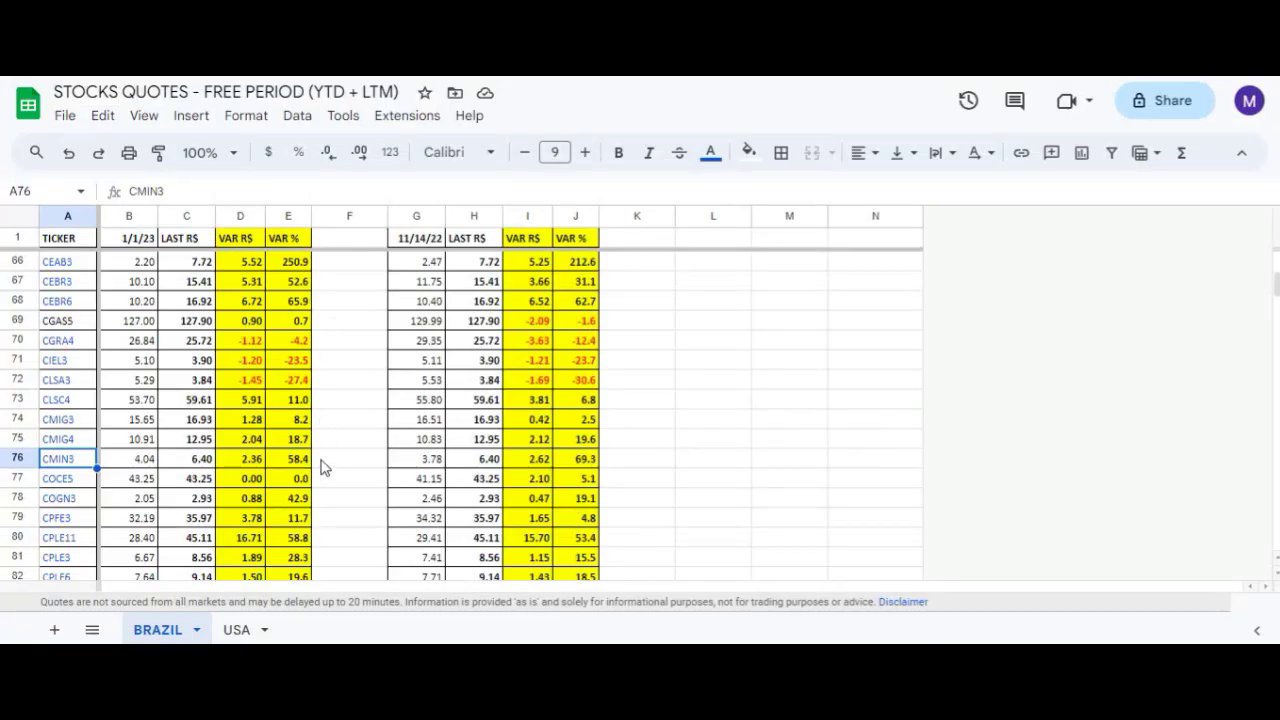
Switch to the STOCKS QUOTES sheet and examine CMIN3's 1/1/23 price, last price and variations in R$ and %
click(323, 467)
key(Left)
key(Left)
key(Left)
key(Left)
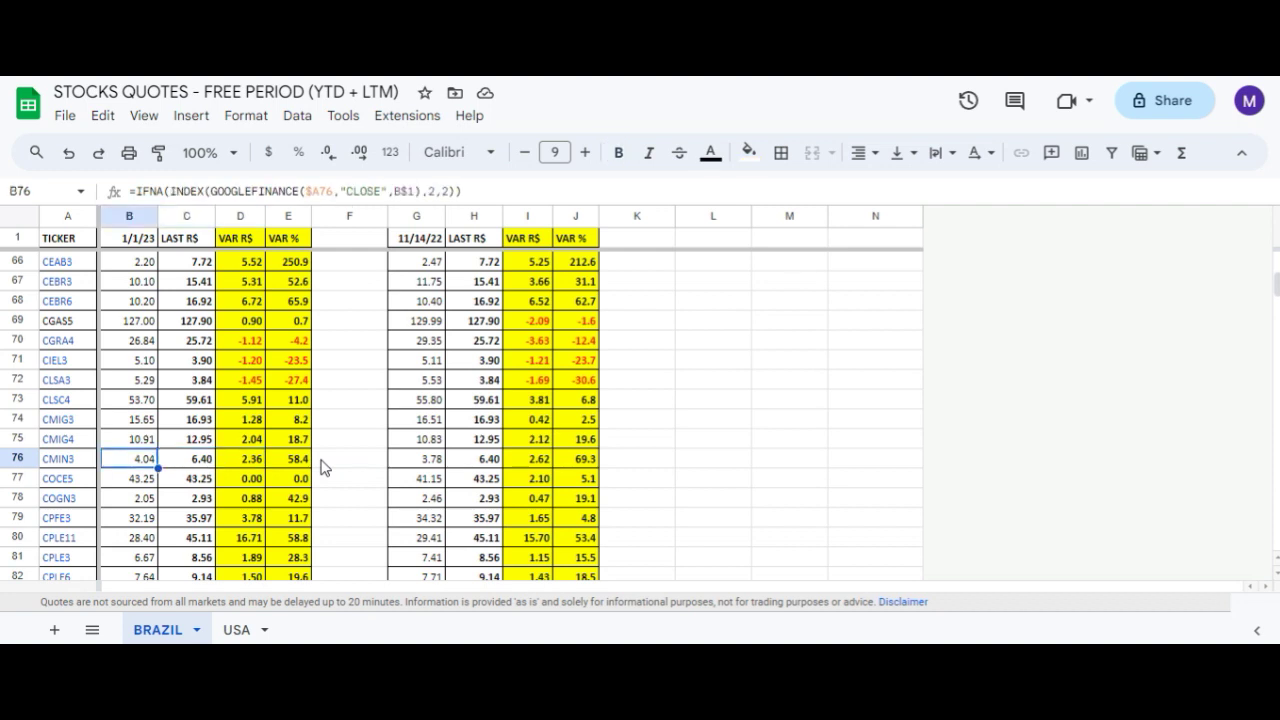
key(Right)
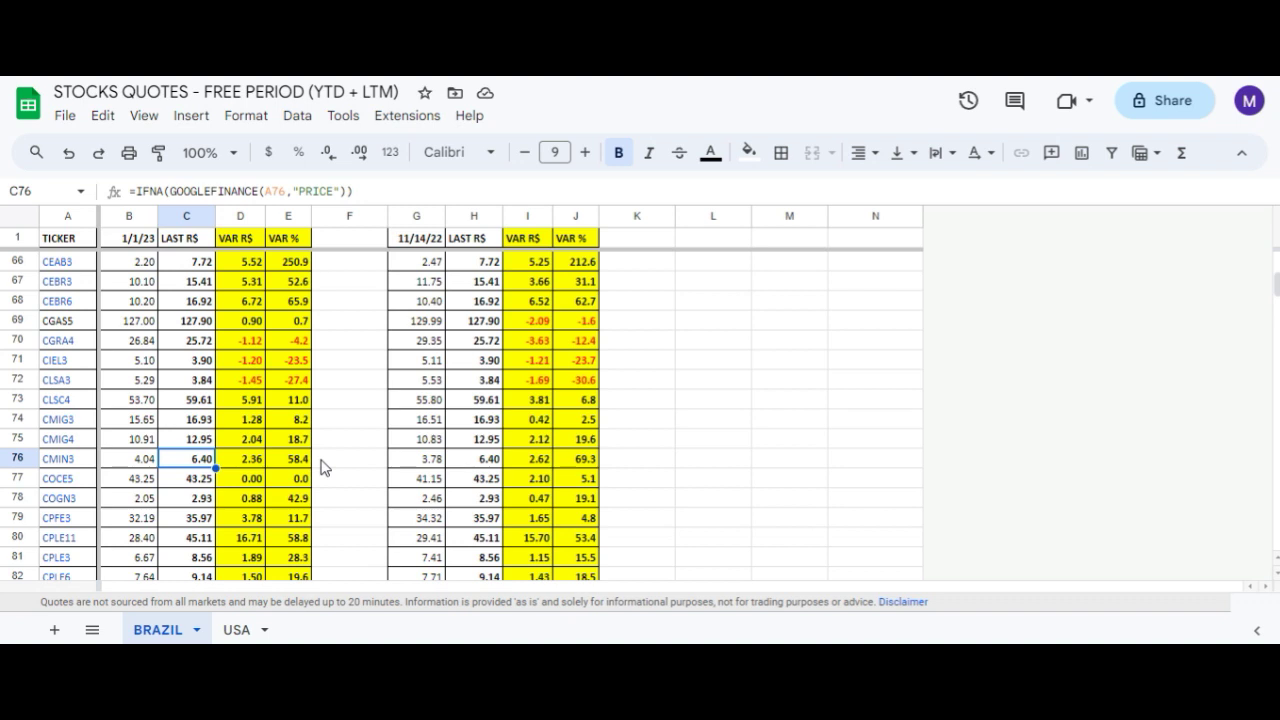
key(Right)
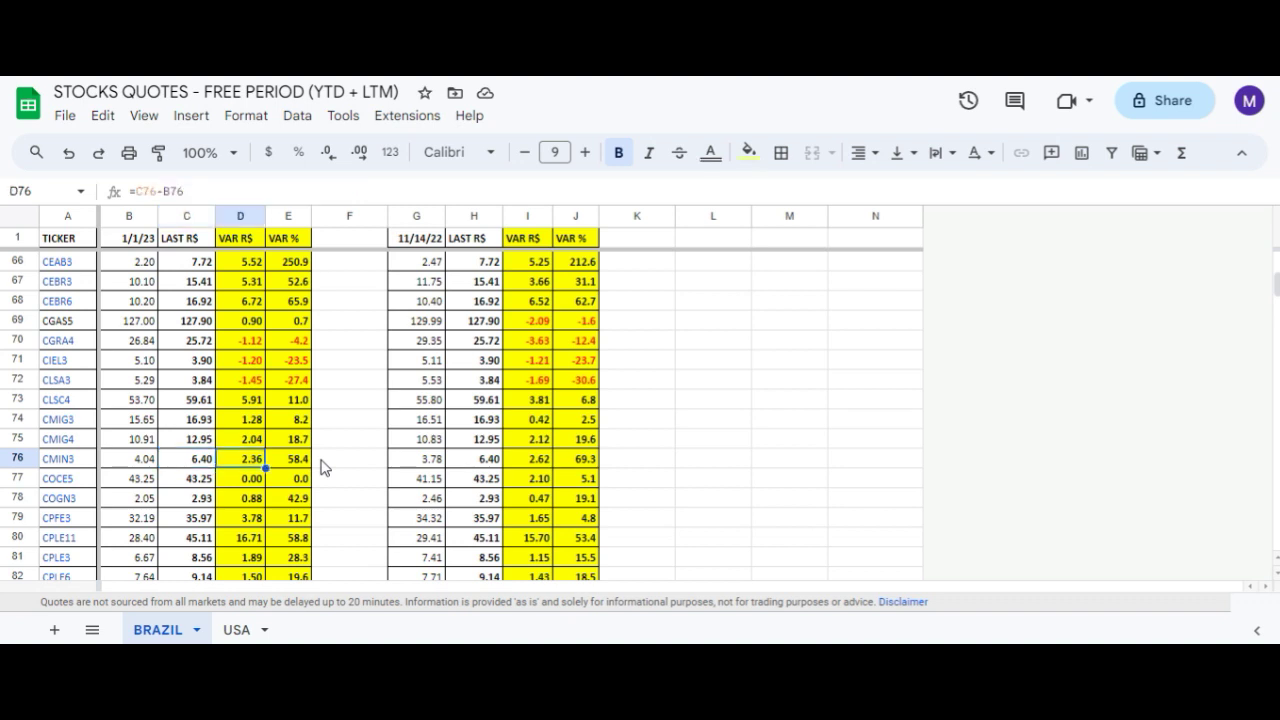
key(Right)
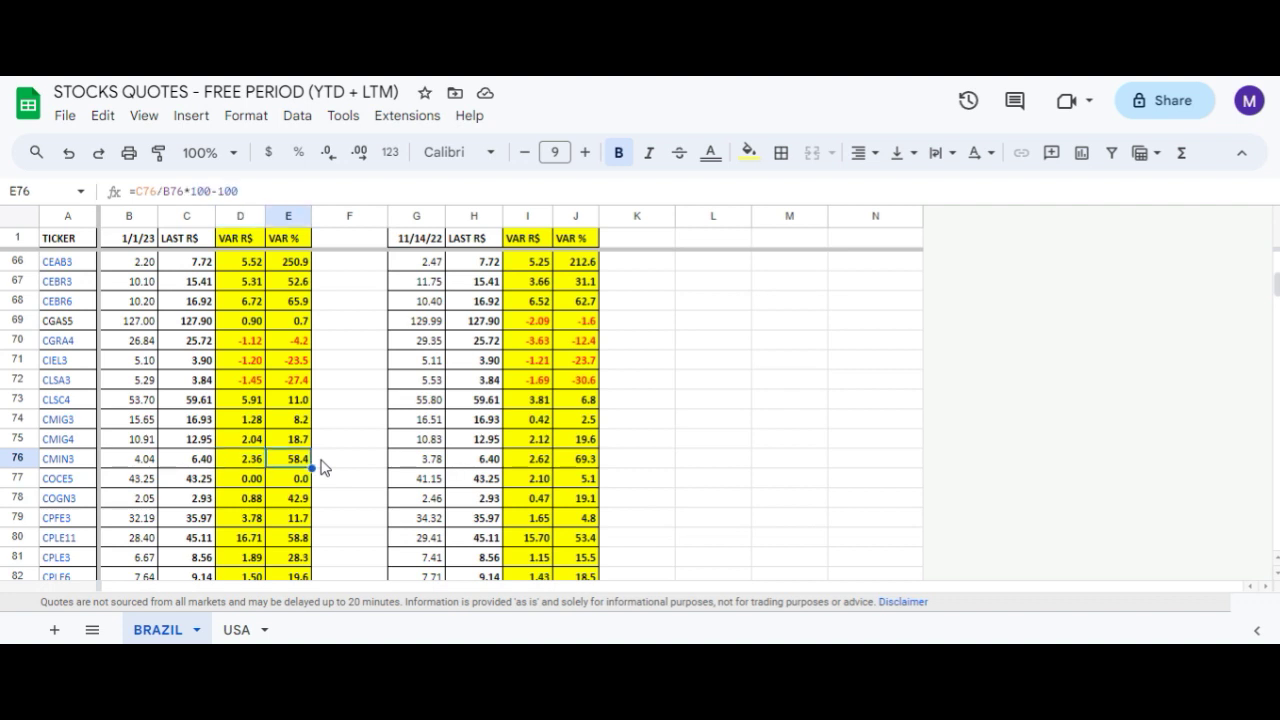
Examine CMIN3's 11/14/22 price, last price and 12-month variations in R$ and %
key(Right)
key(Right)
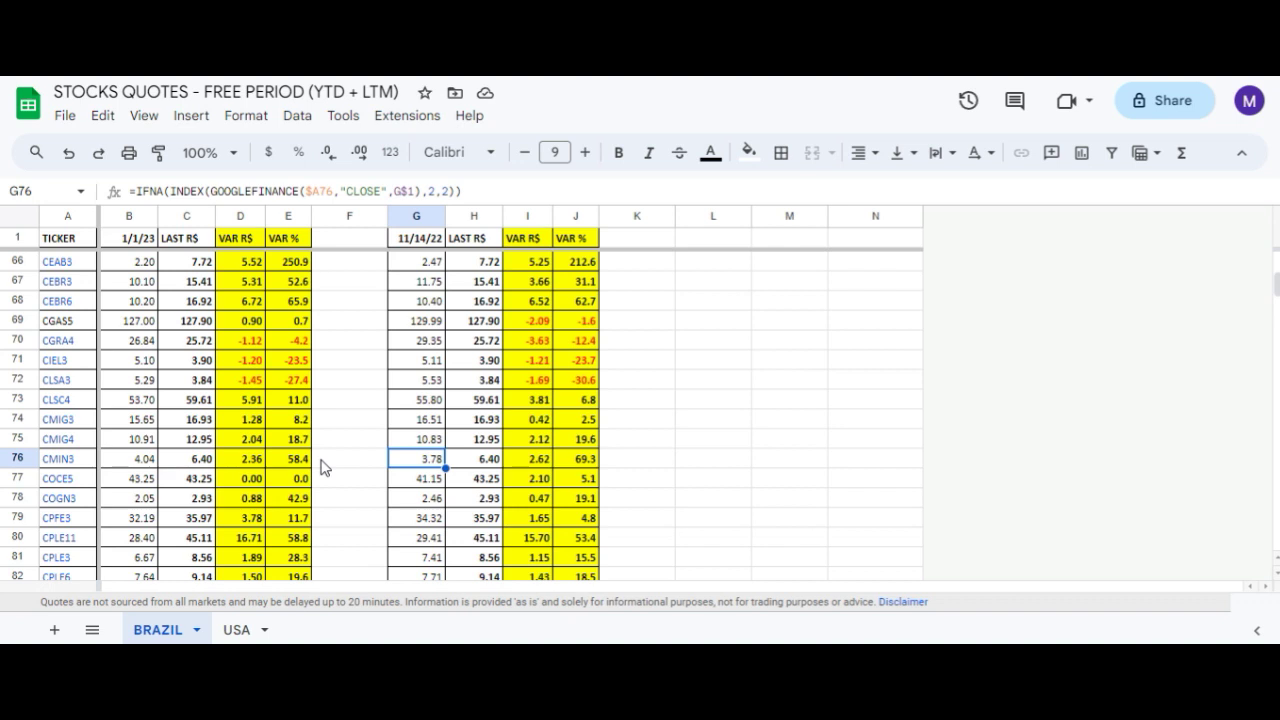
key(Right)
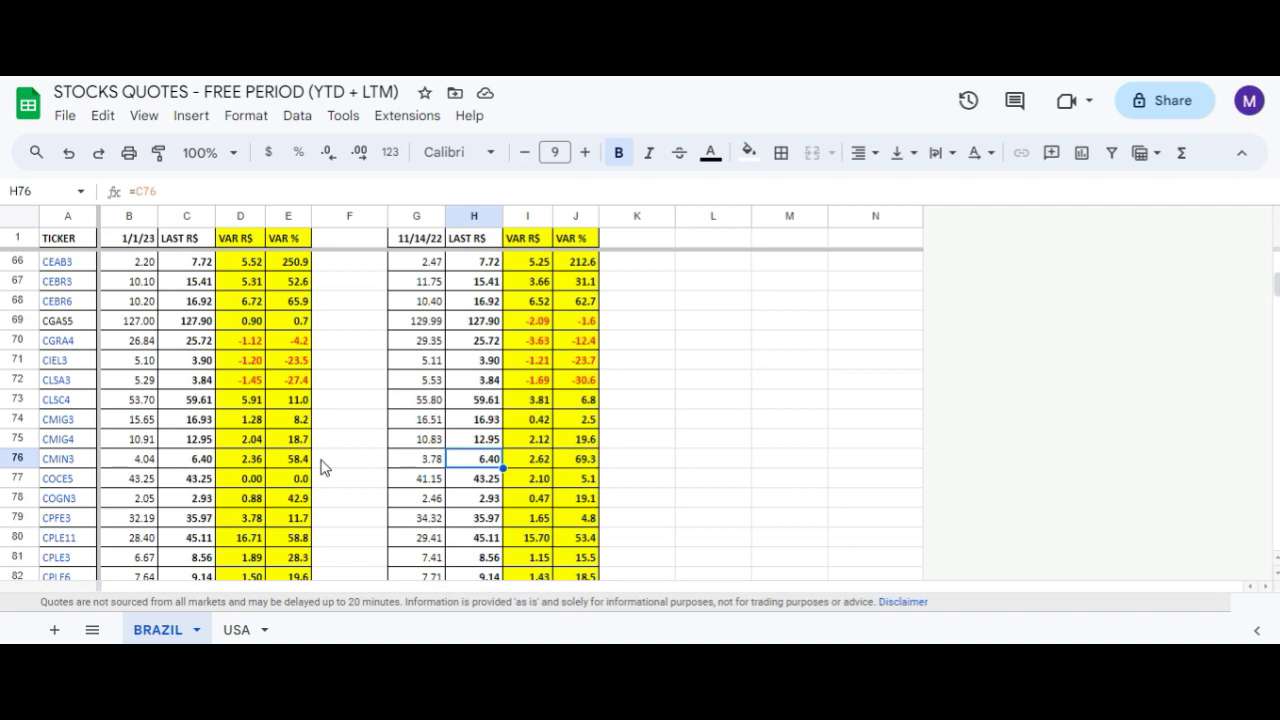
key(Right)
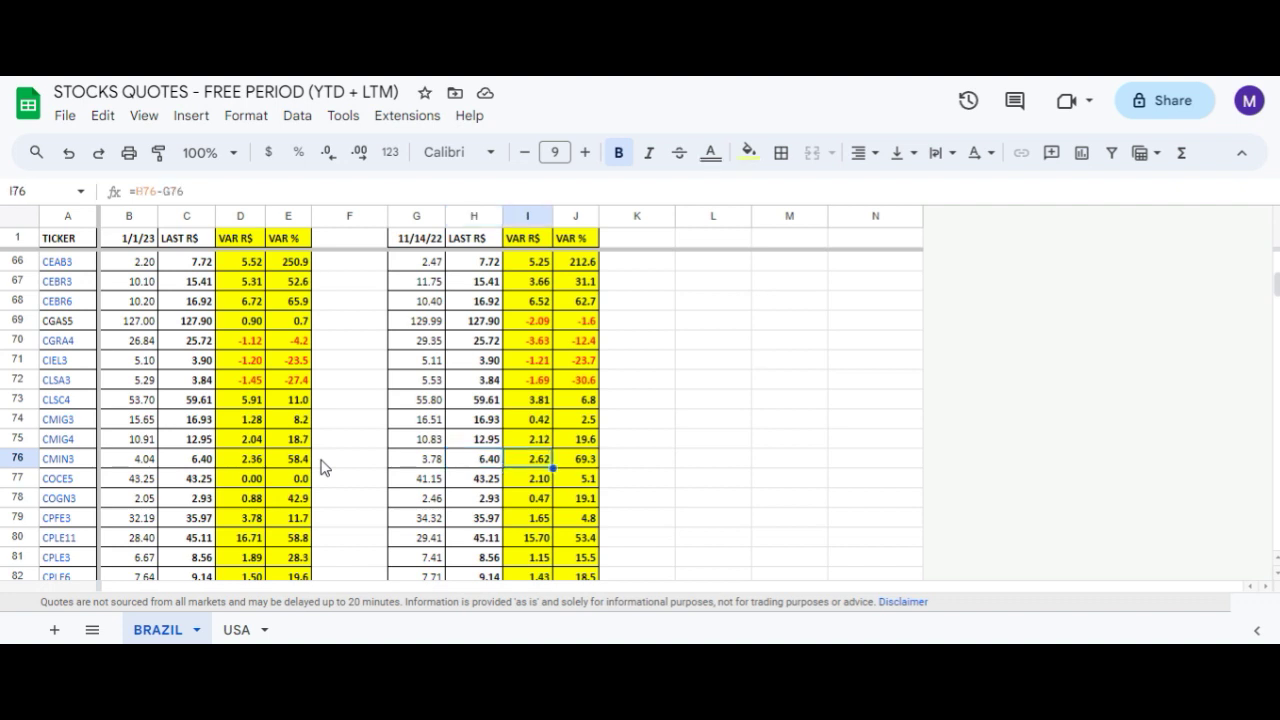
key(Right)
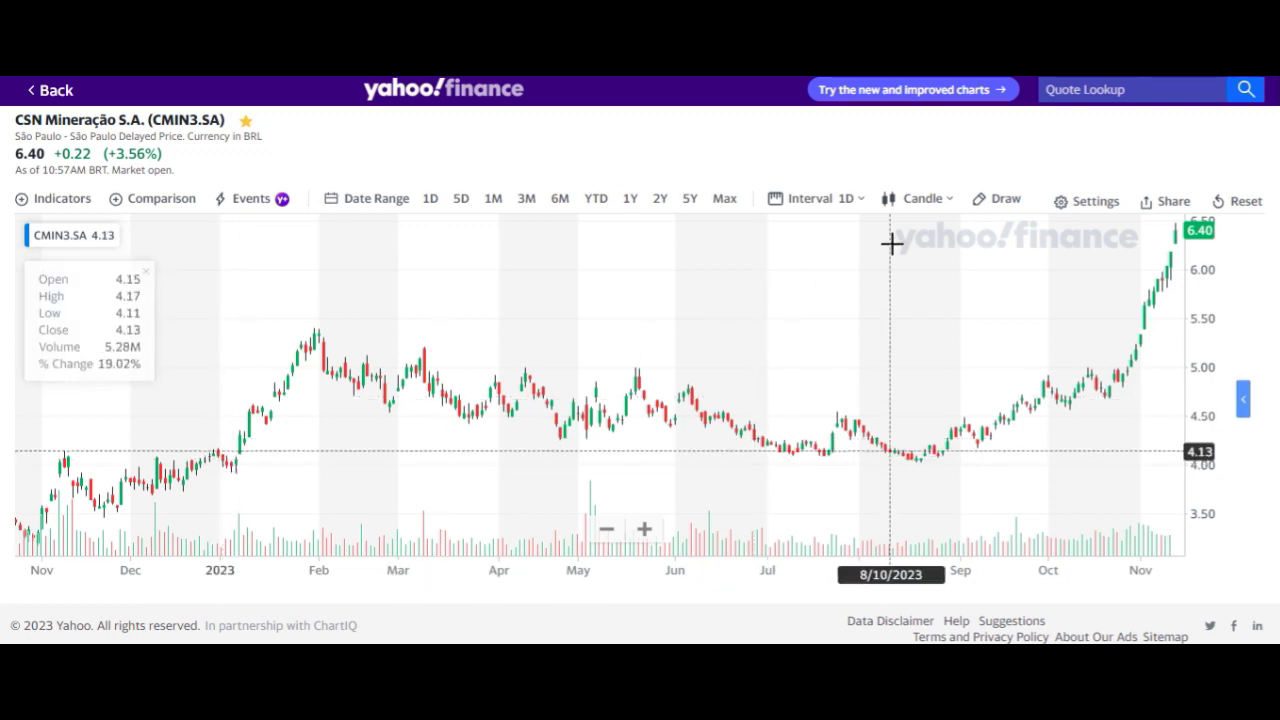
Switch to the Yahoo Finance chart of CMIN3.SA and compare monthly and daily candles, ending on the 1 month interval
click(806, 203)
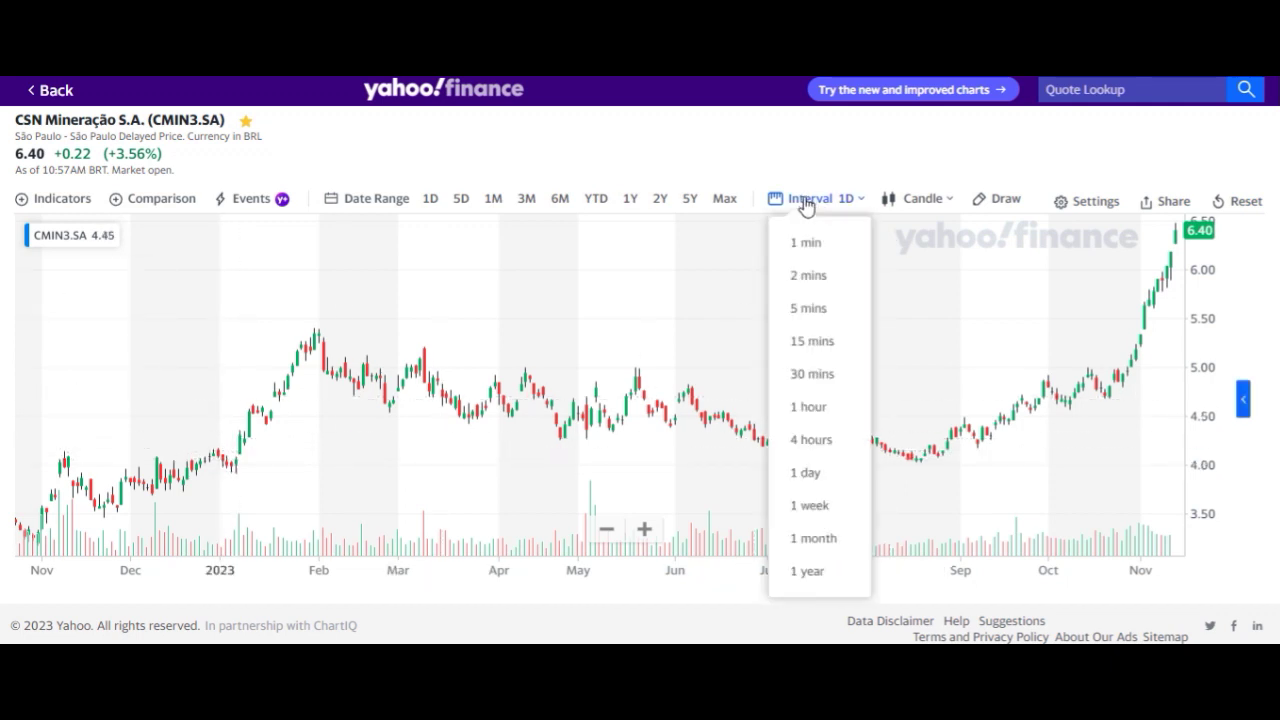
click(818, 539)
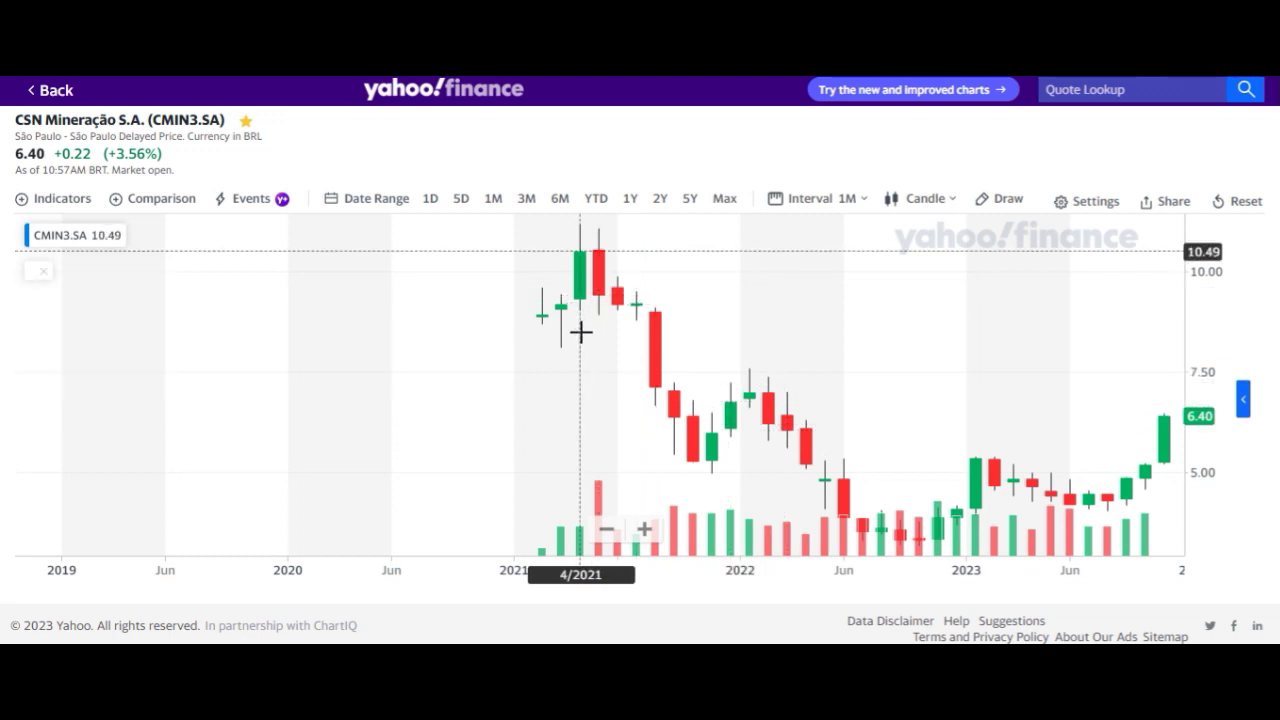
click(818, 204)
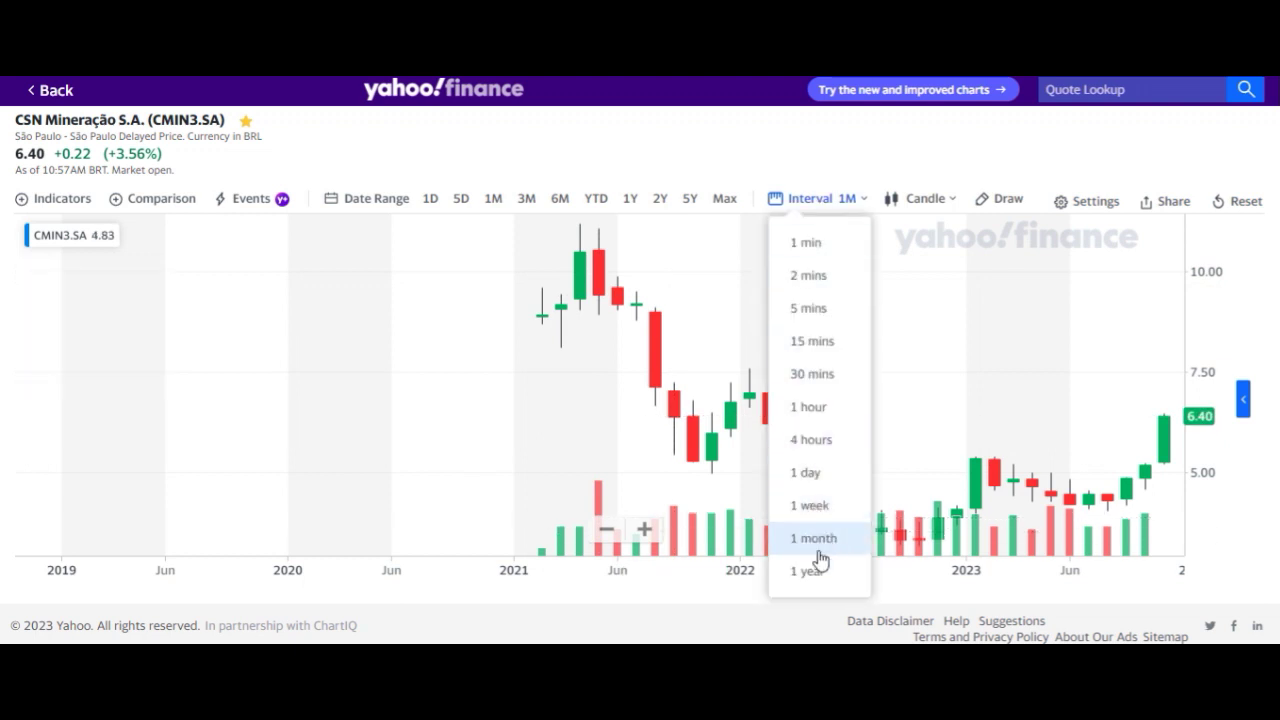
click(818, 476)
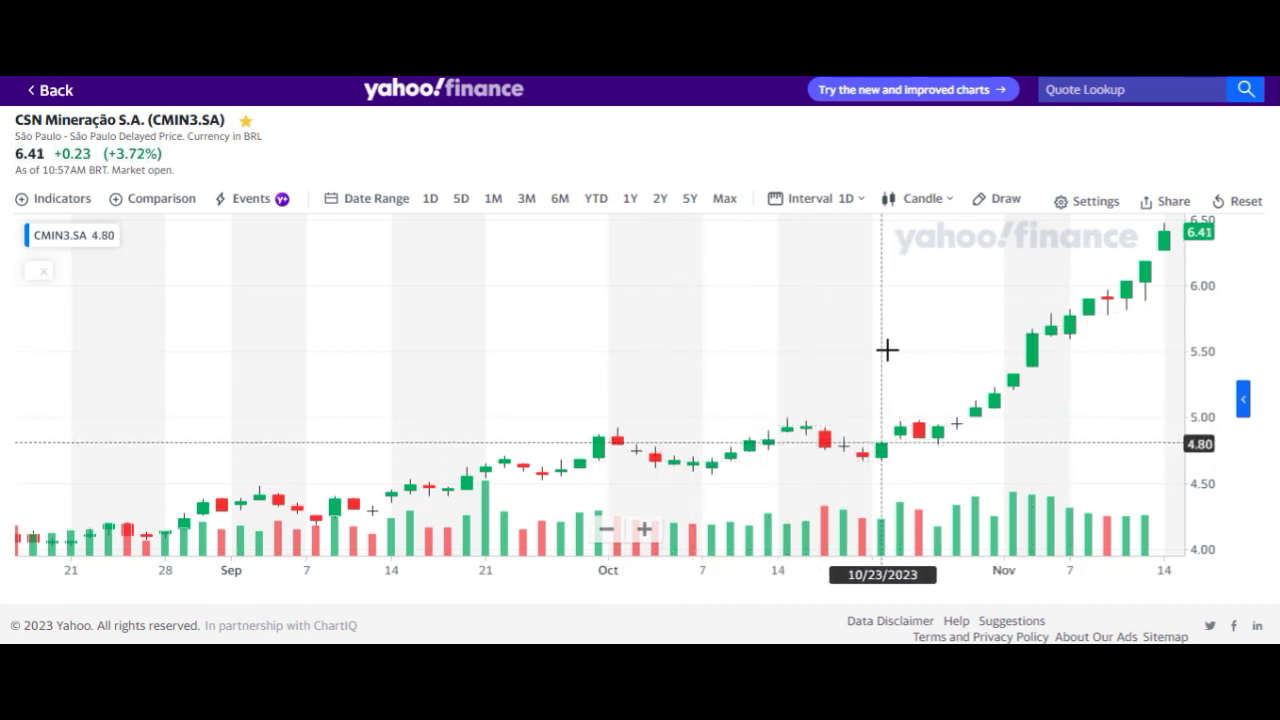
click(808, 205)
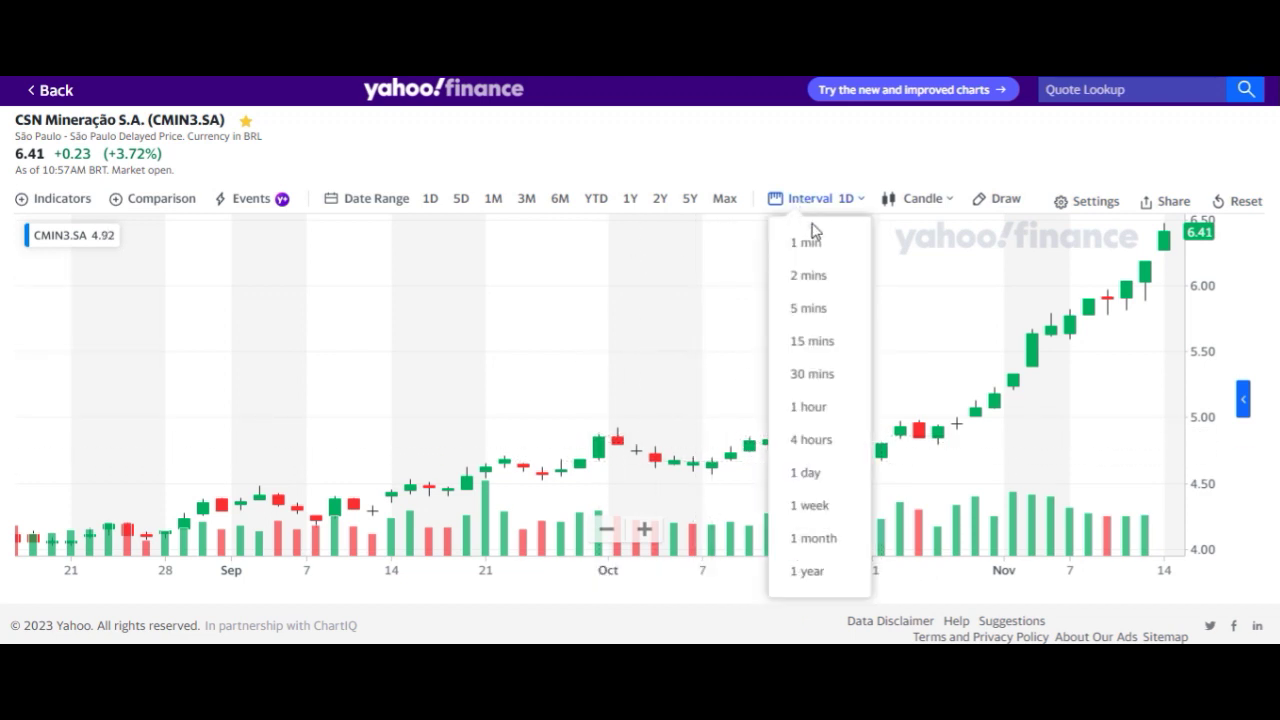
click(826, 539)
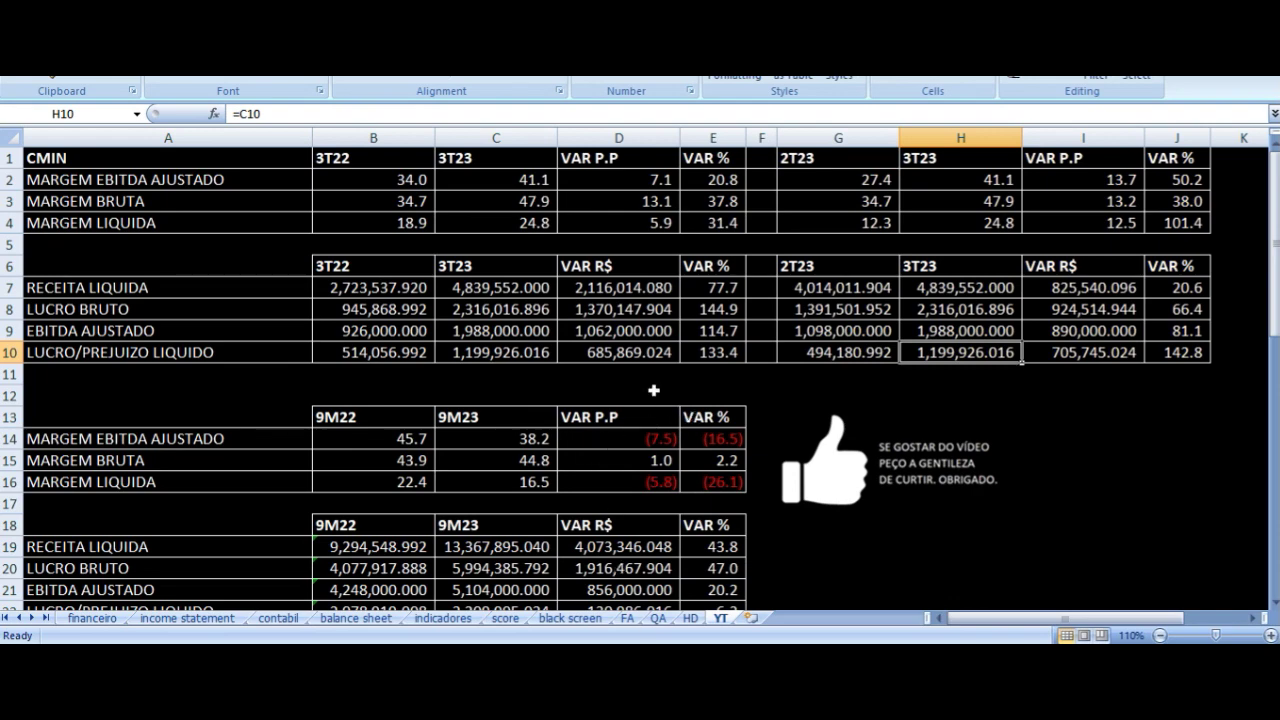
Return to the spreadsheet's HD sheet and check the 2020 net revenue, net profit and margin in the ANOS table
click(690, 618)
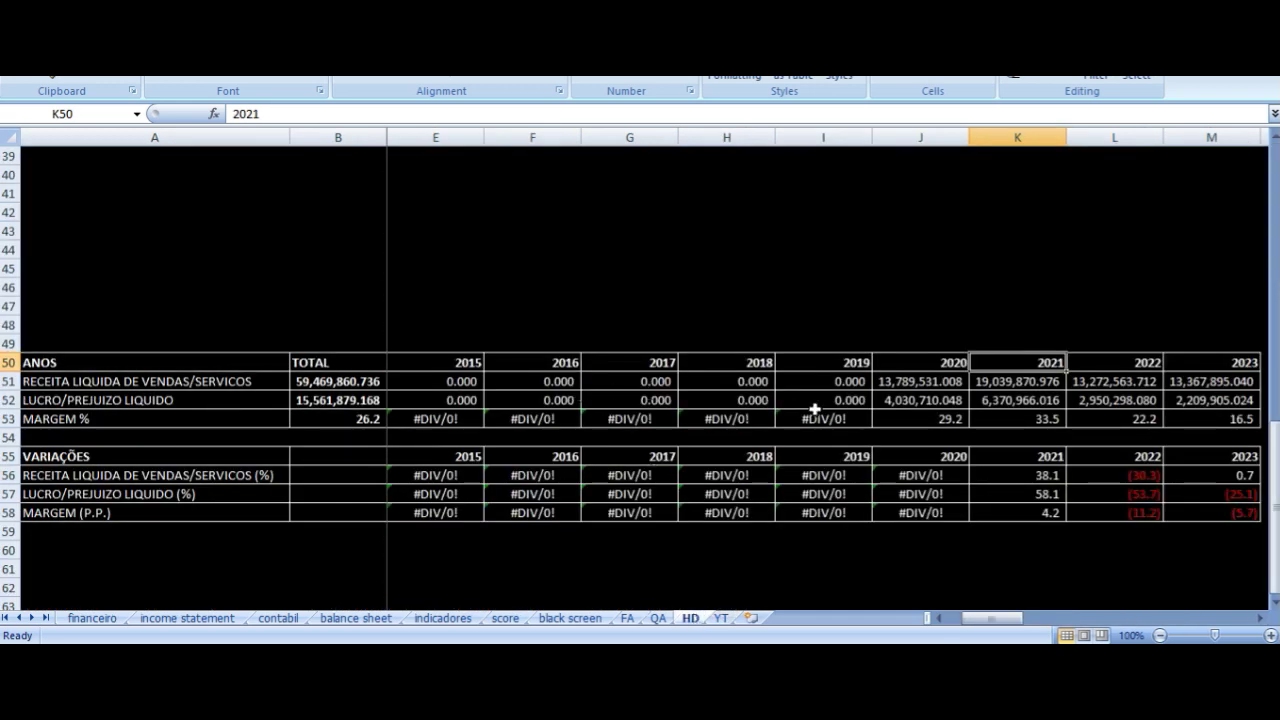
key(Down)
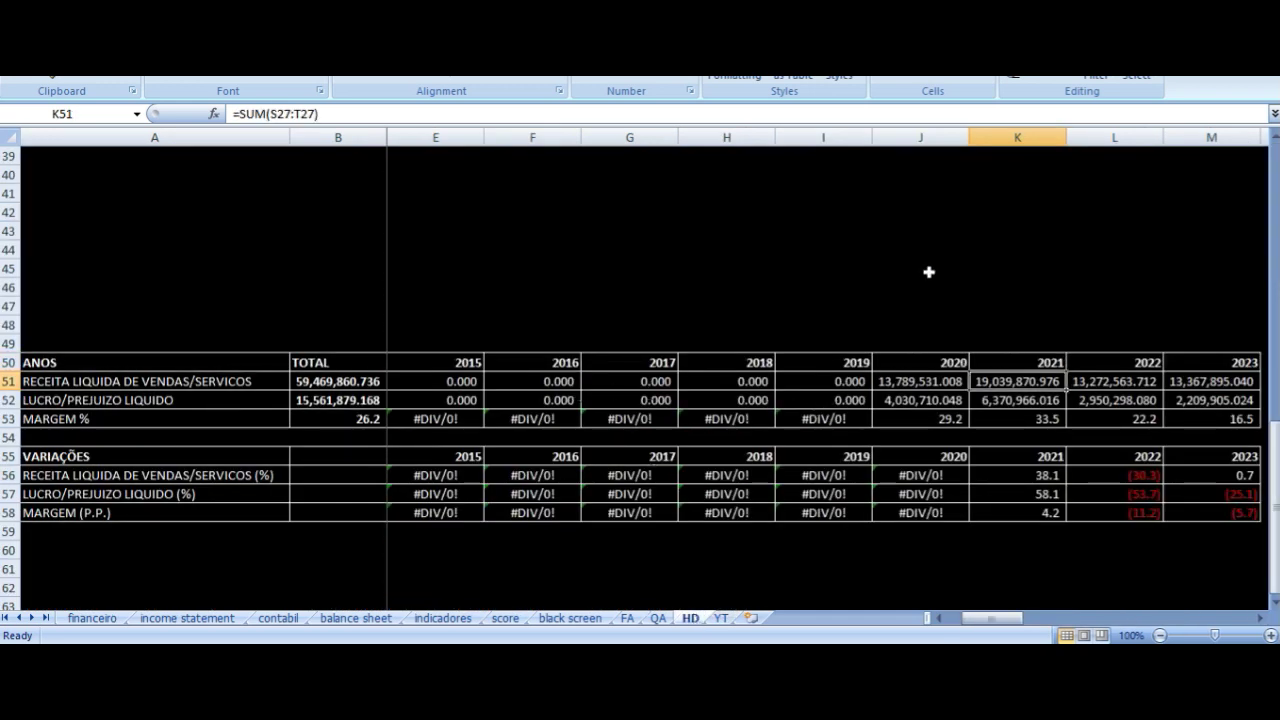
key(Left)
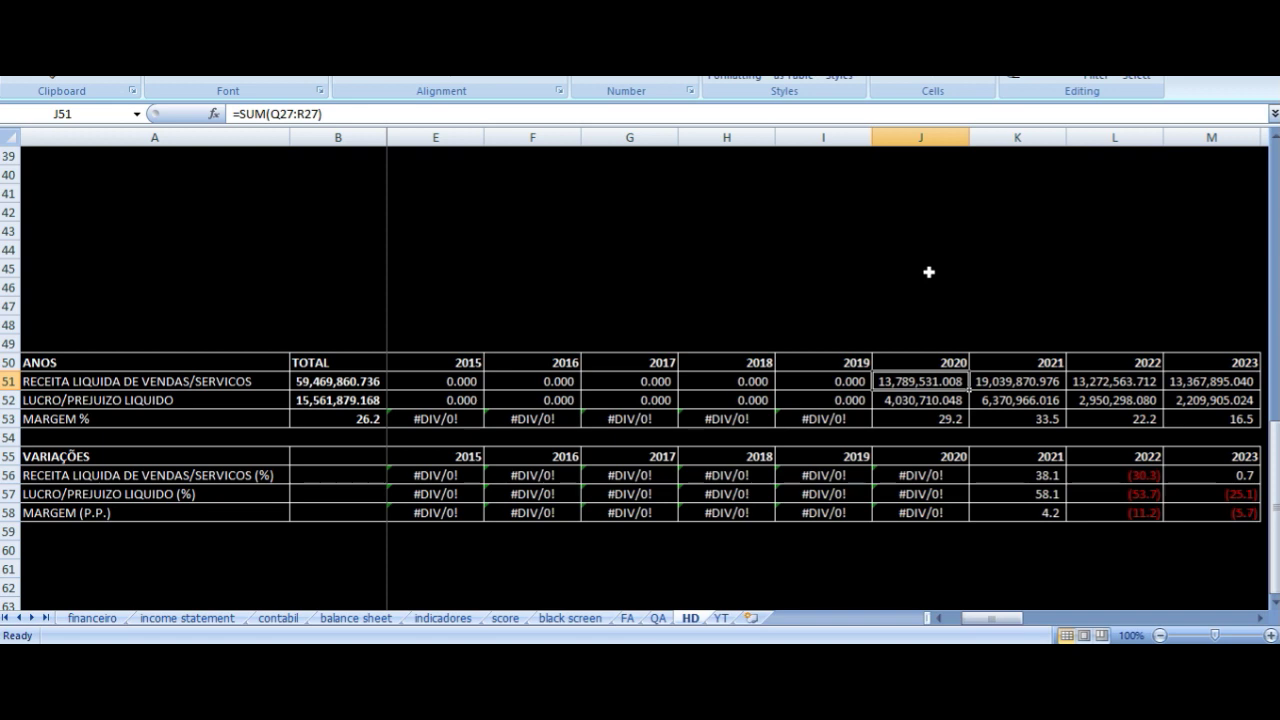
key(Down)
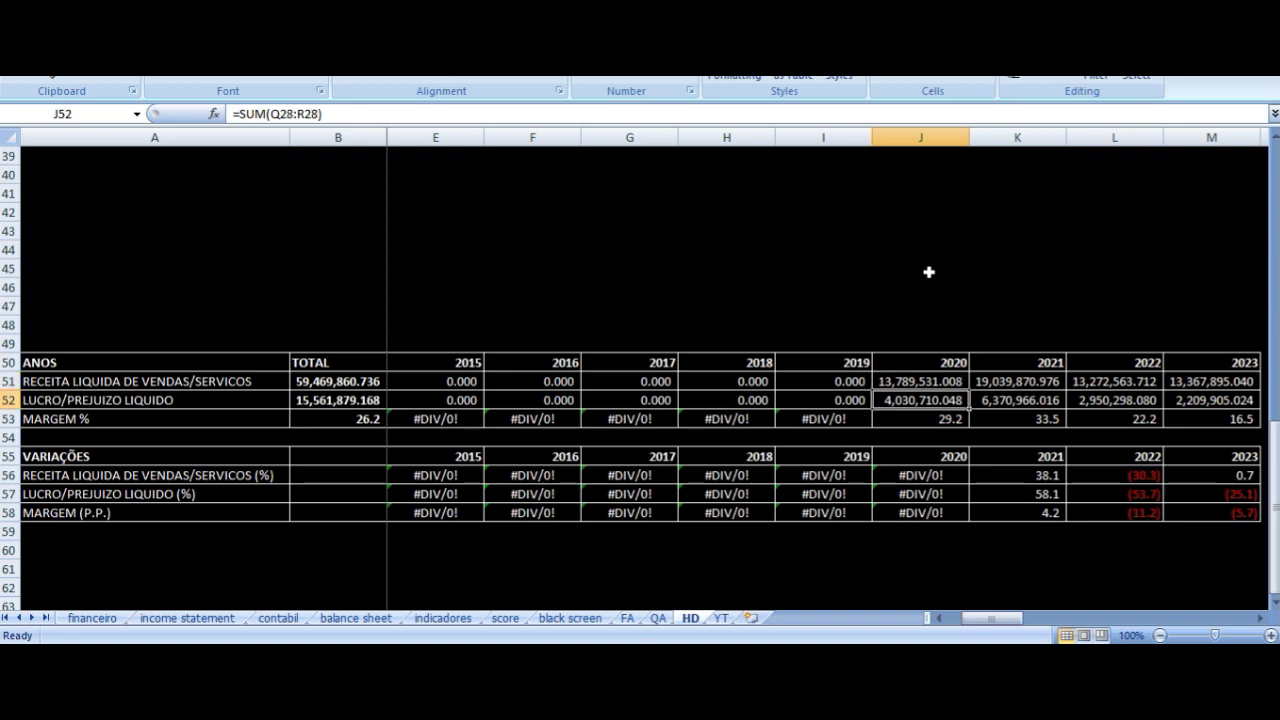
key(Down)
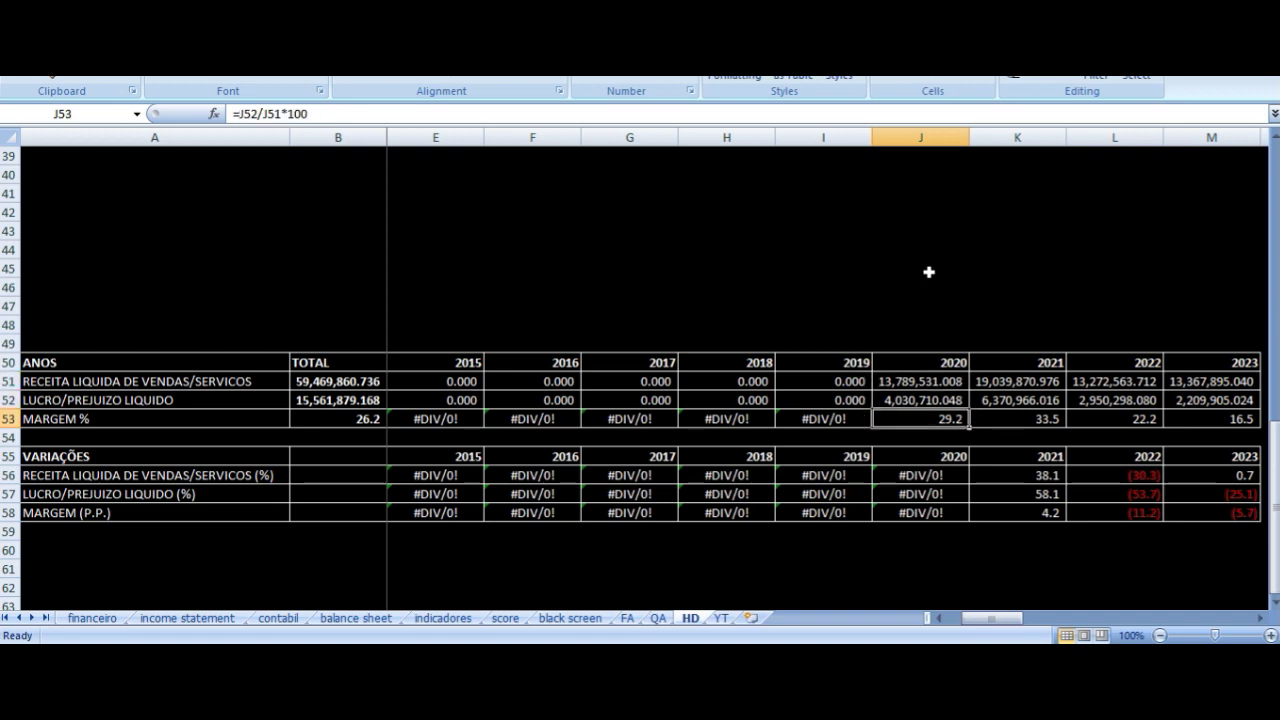
Check the 2021 net revenue in the ANOS table and its percentage change in the VARIAÇÕES table
key(Up)
key(Up)
key(Up)
key(Right)
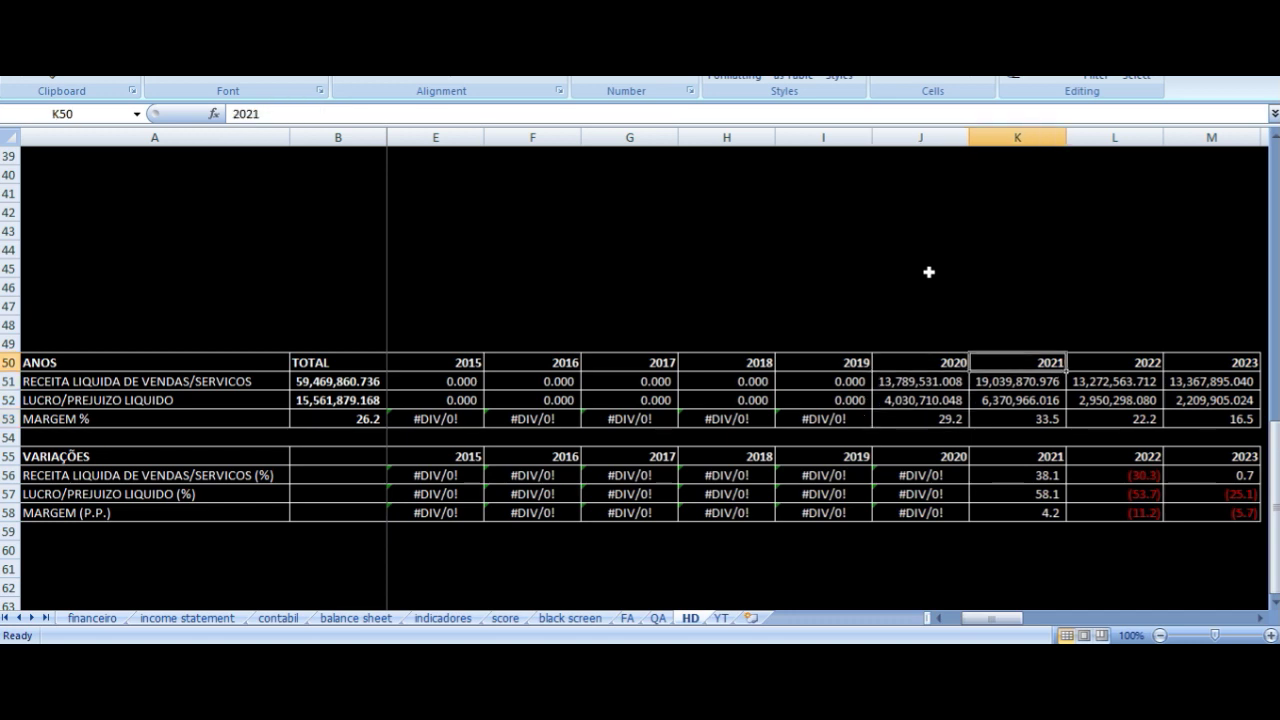
key(Down)
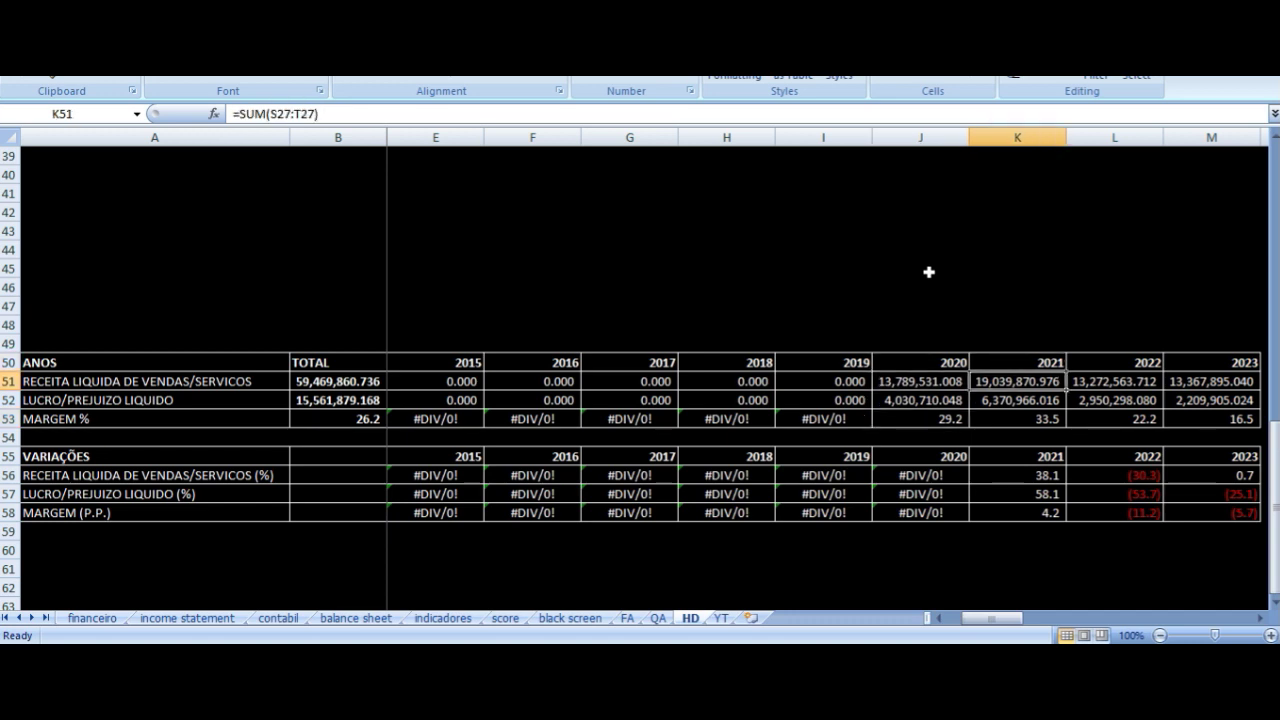
key(Down)
key(Down)
key(Down)
key(Down)
key(Down)
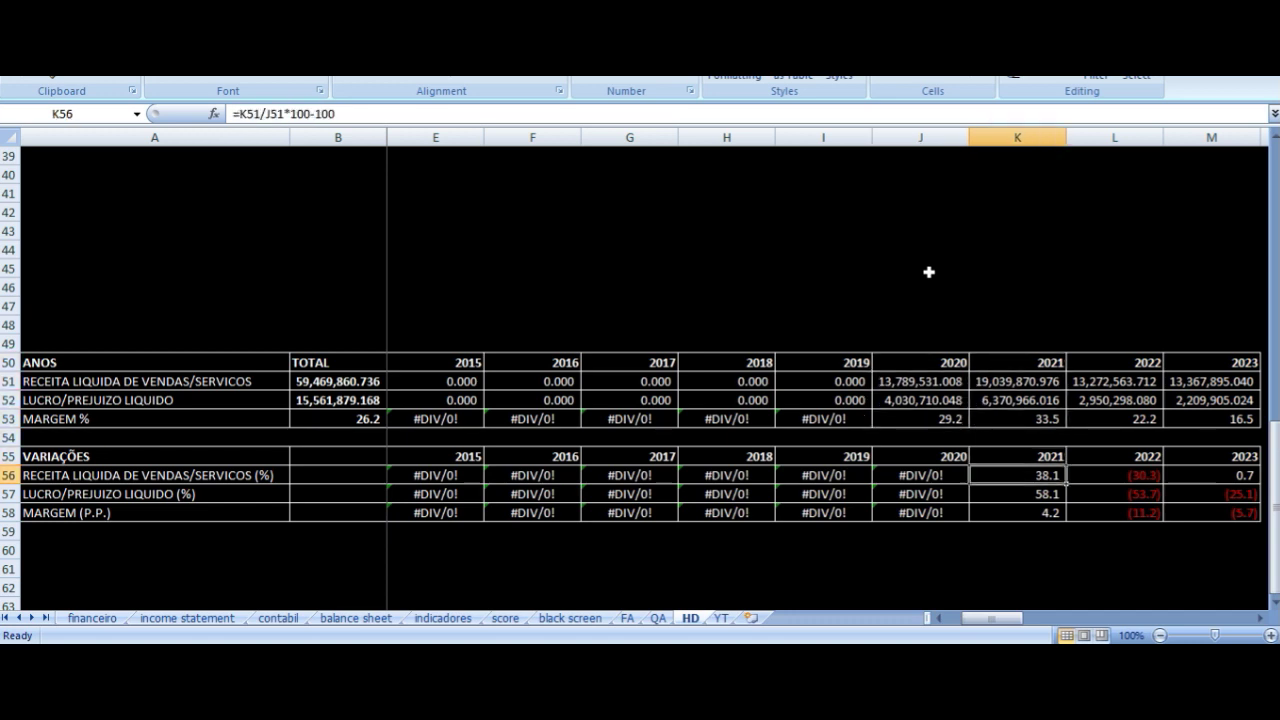
Check the 2021 net profit in the ANOS table and its percentage change in the VARIAÇÕES table
key(Up)
key(Up)
key(Up)
key(Up)
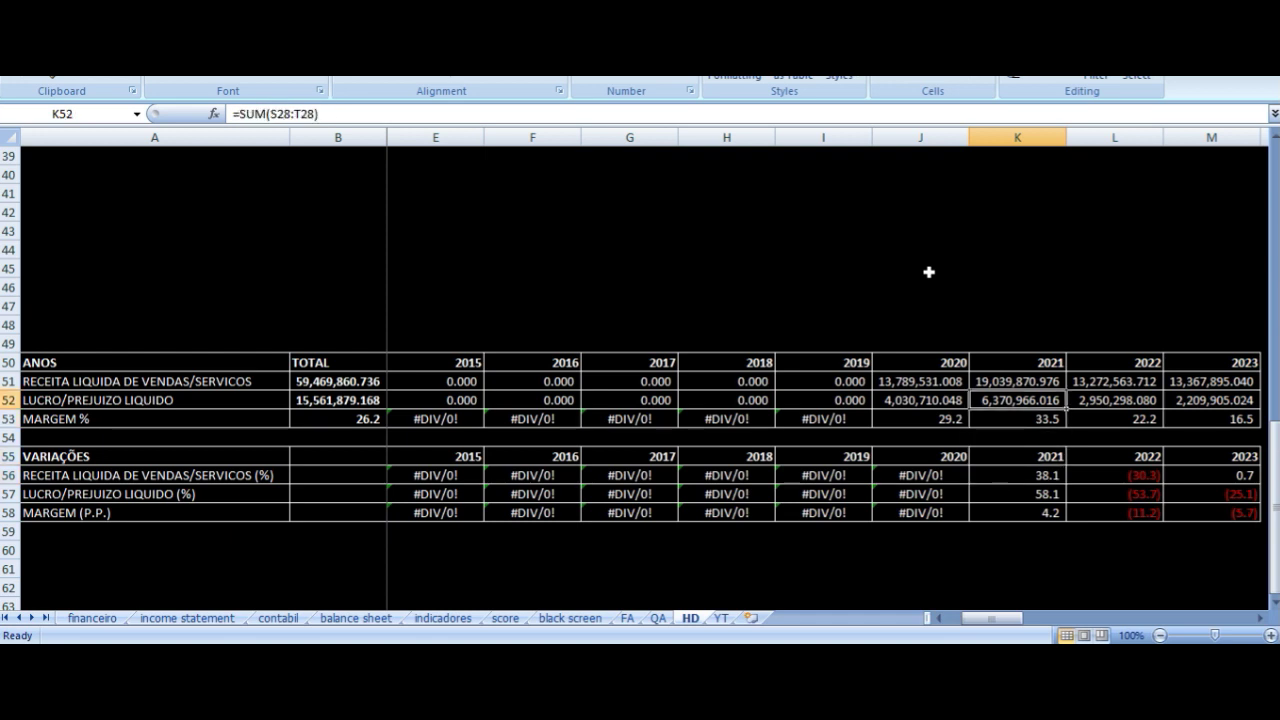
key(Down)
key(Down)
key(Down)
key(Down)
key(Down)
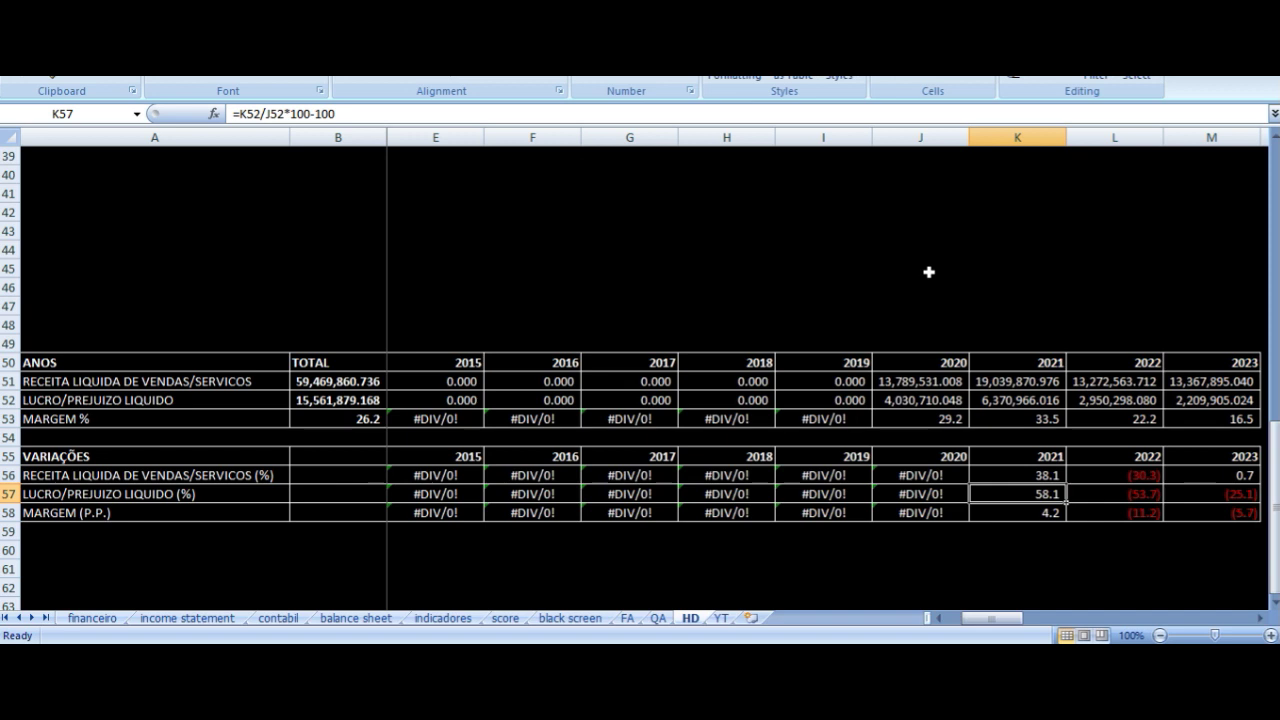
Check the 2022 net revenue in the ANOS table and compare it with the monthly CMIN3.SA chart on Yahoo Finance
key(Up)
key(Up)
key(Up)
key(Up)
key(Up)
key(Up)
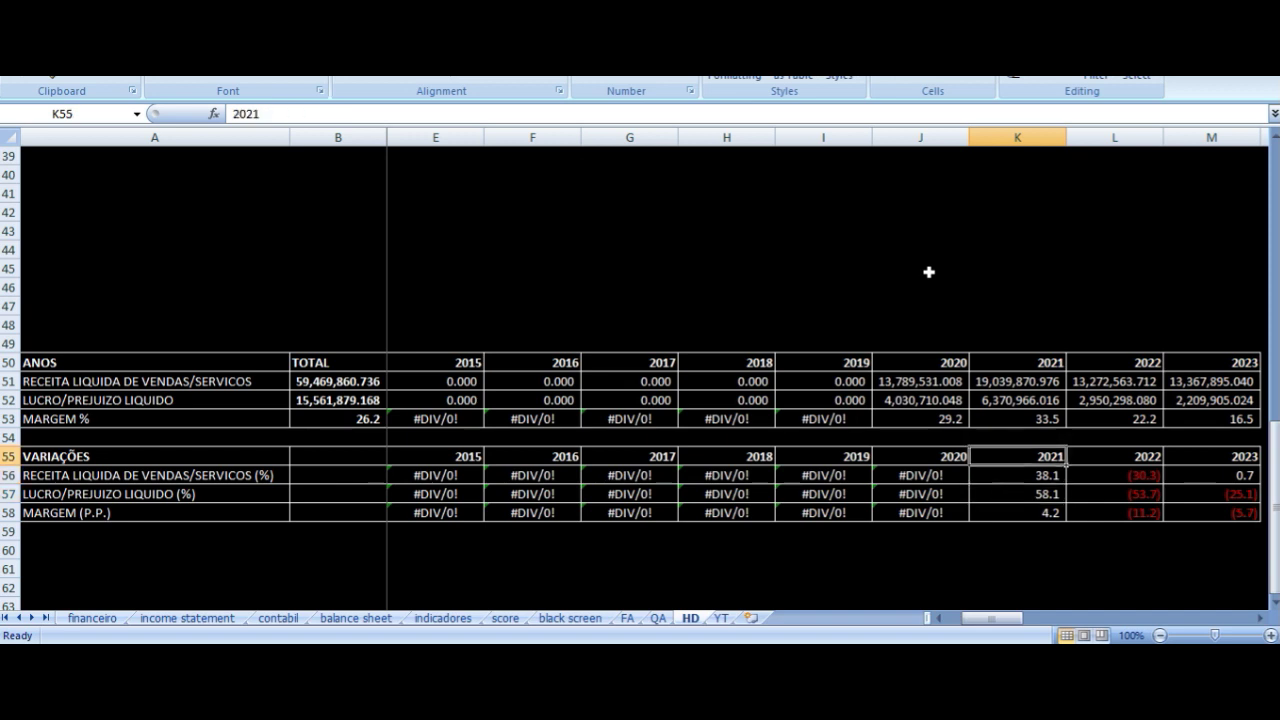
key(Right)
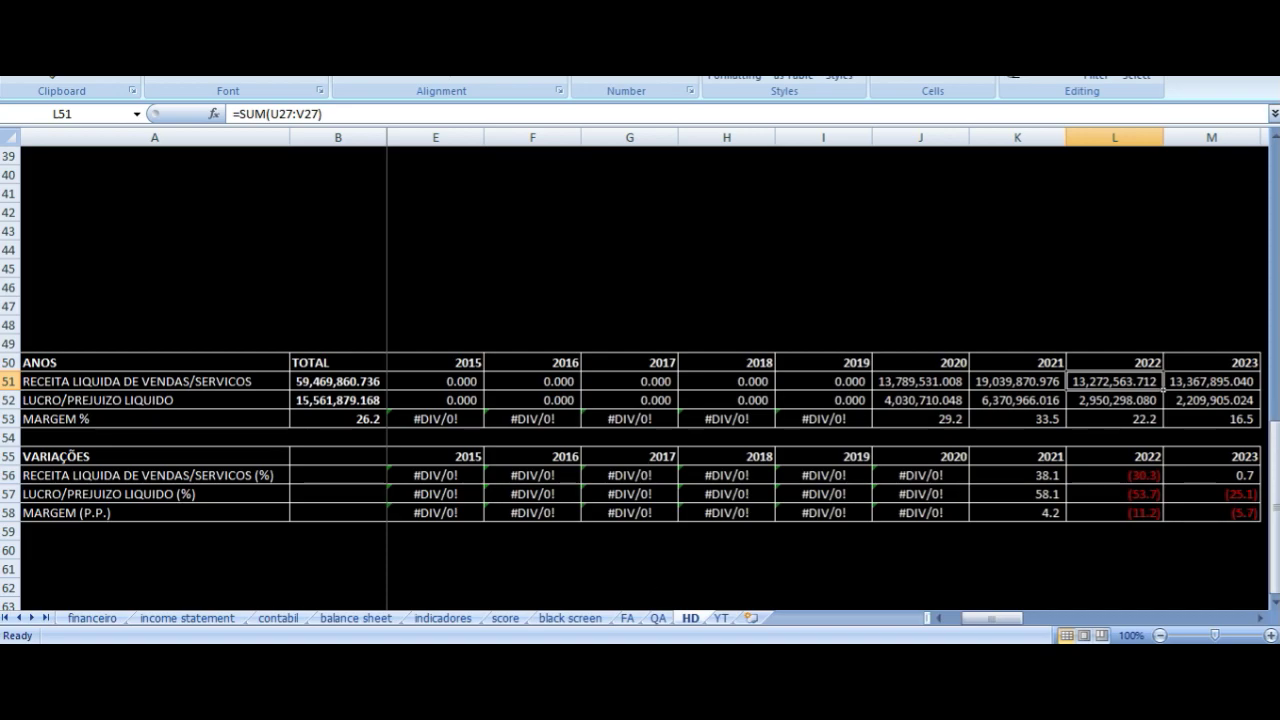
click(677, 655)
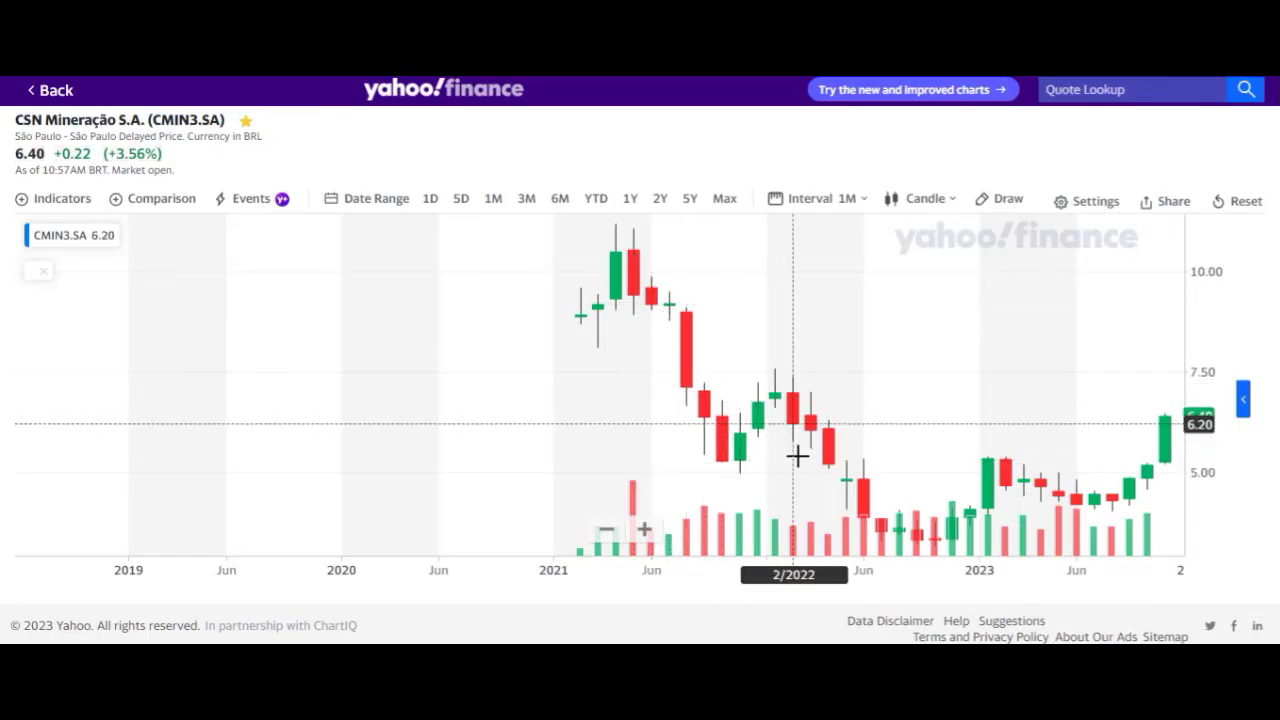
Return to the HD sheet and go to the 2S-2021 column of the SEMESTRES table
key(alt+Tab)
scroll(910, 432, up, 1)
scroll(910, 432, up, 5)
click(1035, 258)
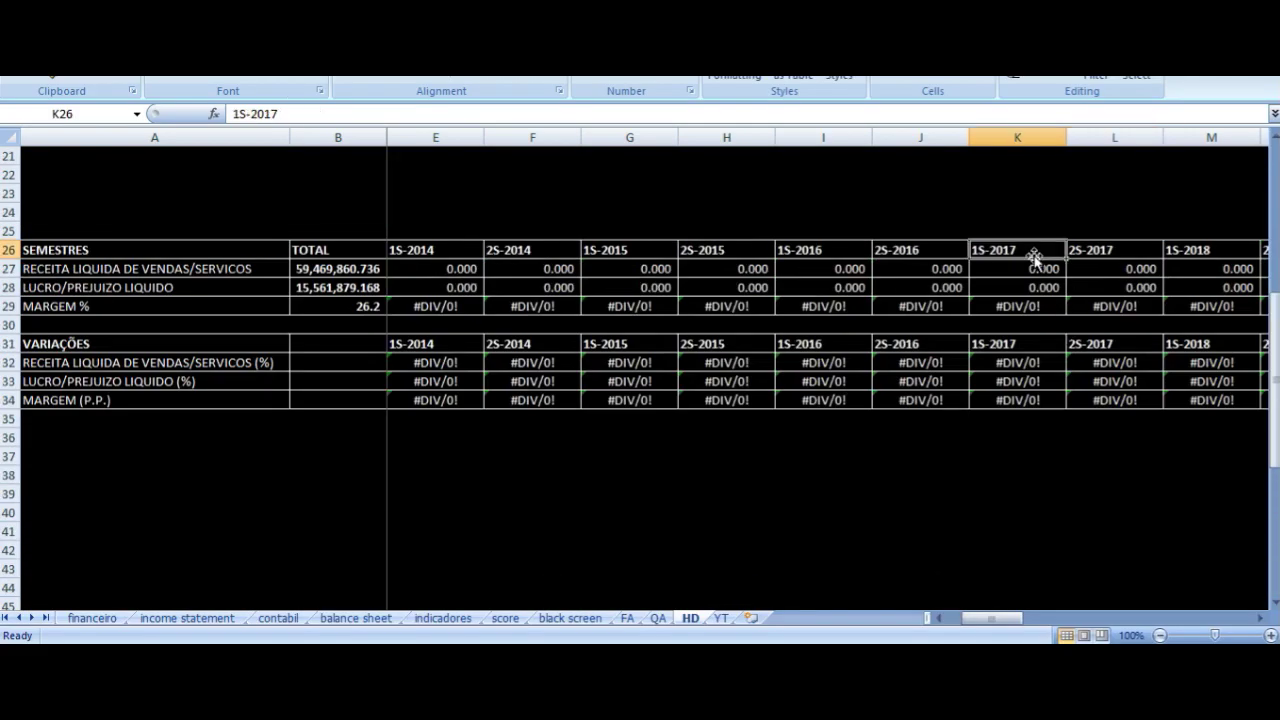
key(ctrl+Right)
key(Left)
key(Left)
key(Left)
key(Left)
key(Left)
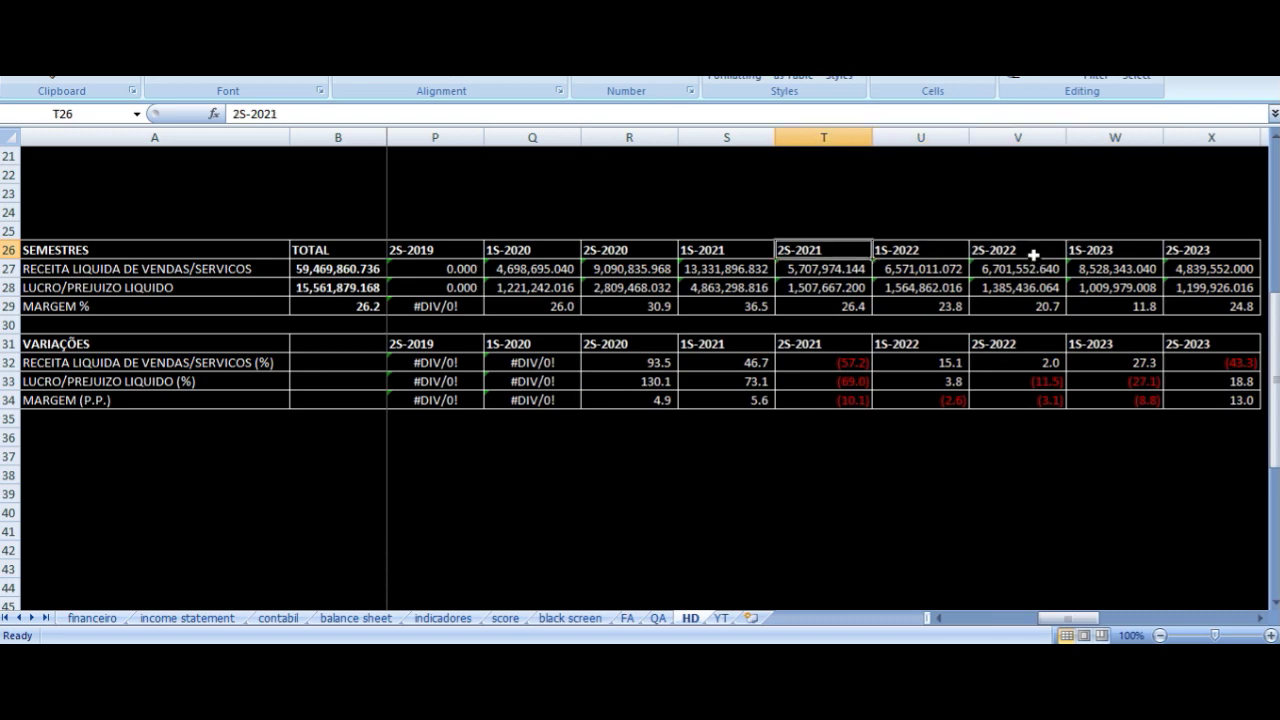
Compare the 1S-2021 and 2S-2021 net revenue in the SEMESTRES table and check the 2S-2021 net profit
key(Right)
key(Left)
key(Right)
key(Left)
key(Down)
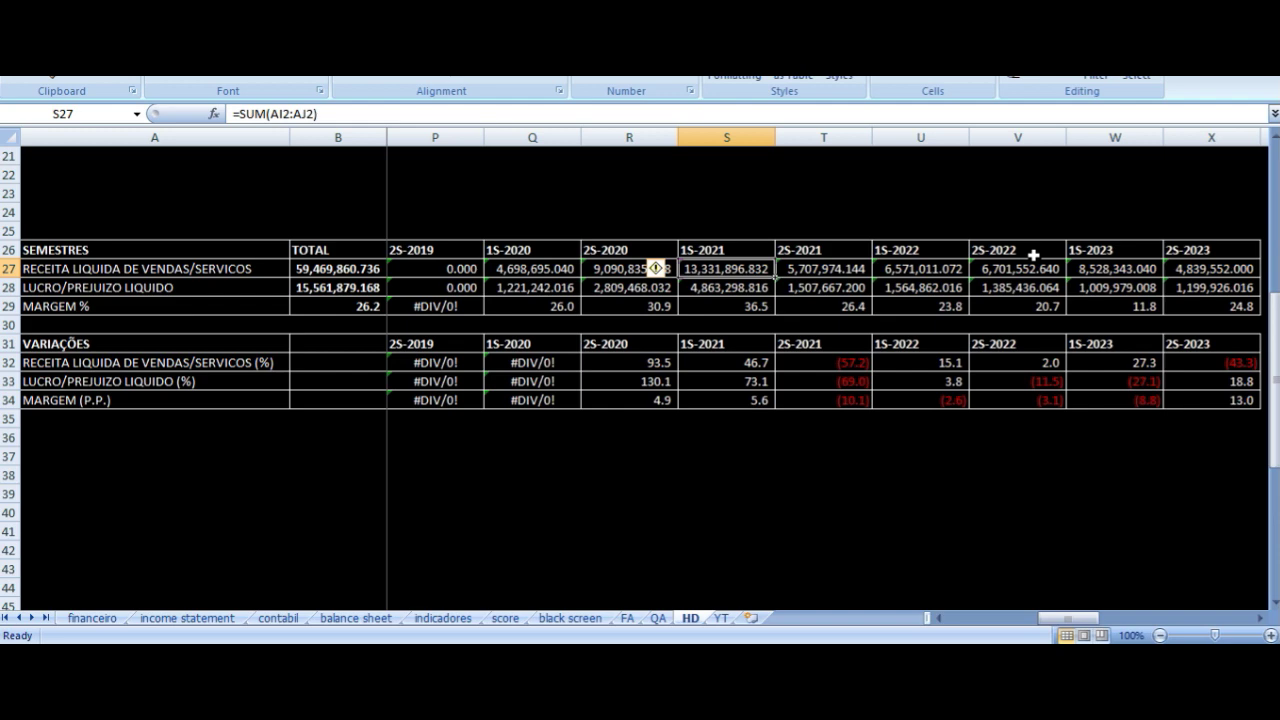
key(Right)
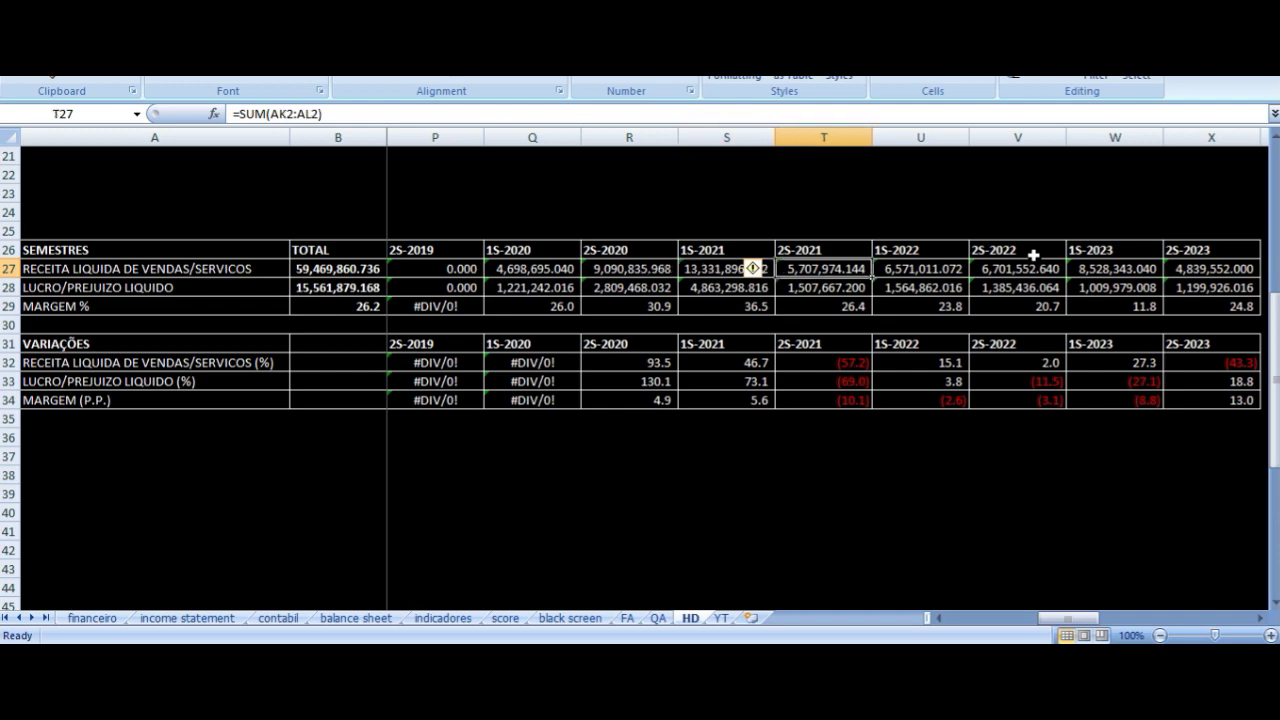
key(Down)
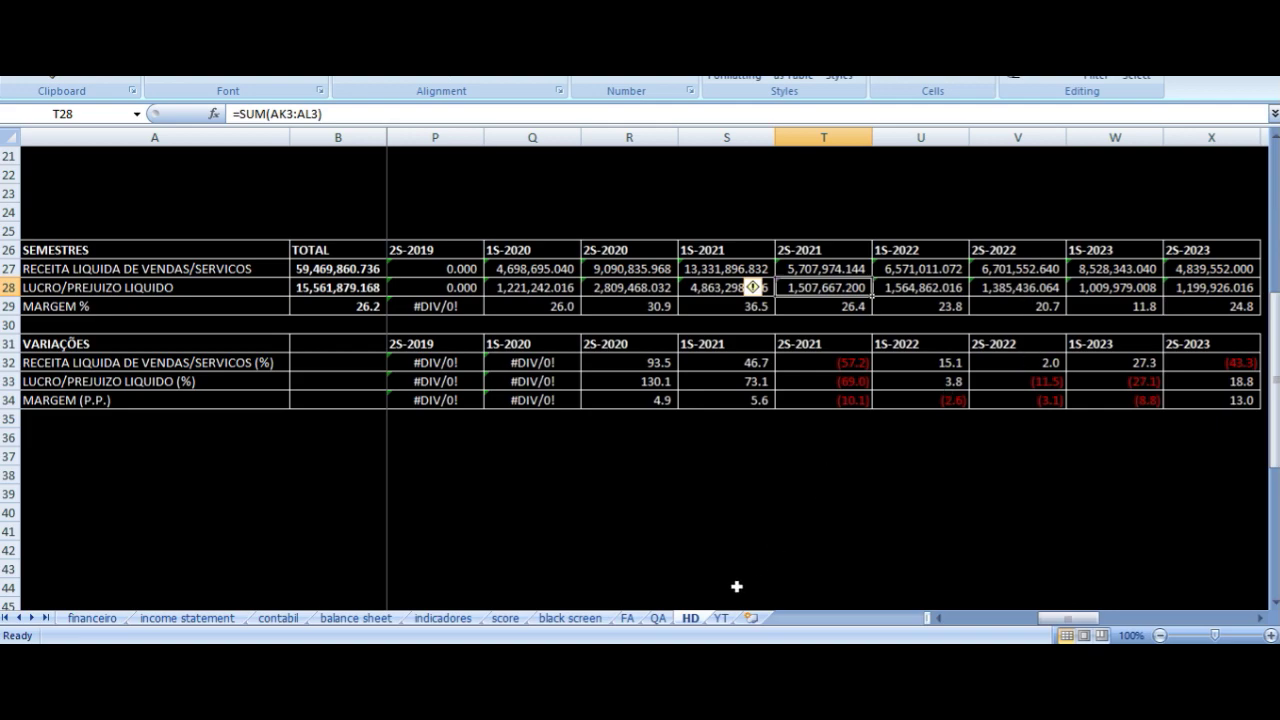
Go back to the 2S-2021 net revenue and compare it with the 1S-2022 figure
click(713, 656)
key(Up)
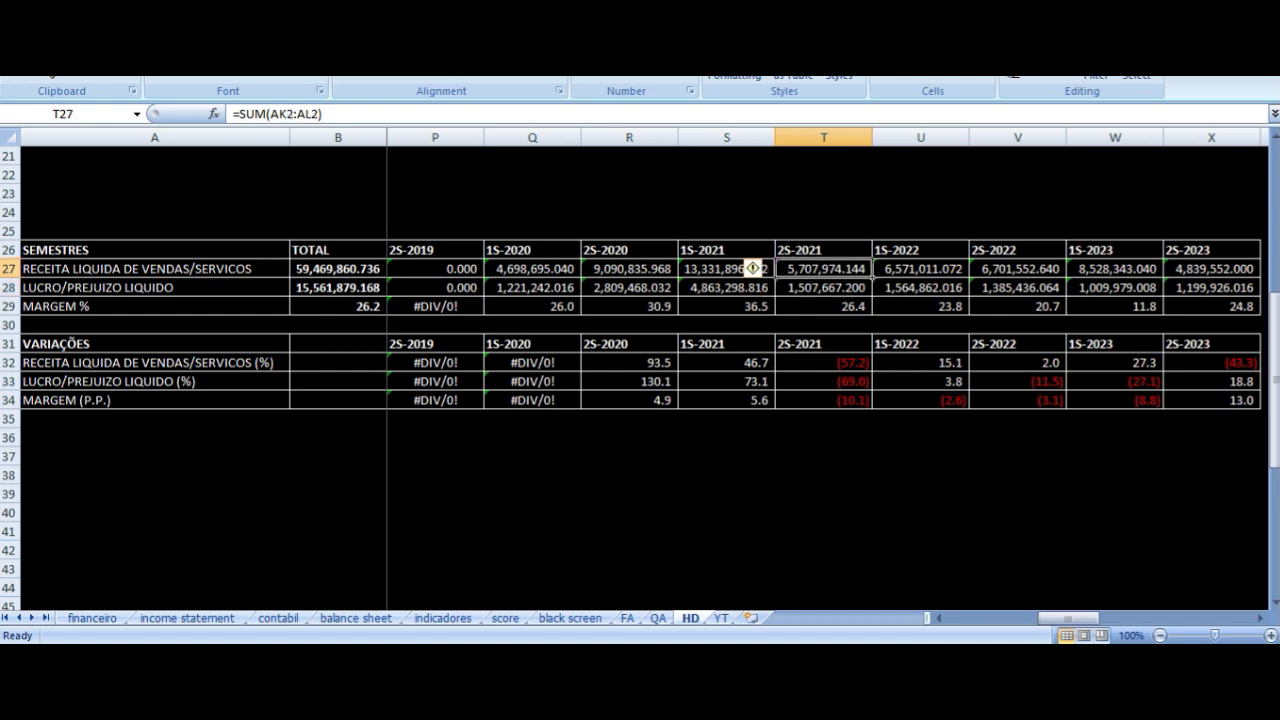
key(Right)
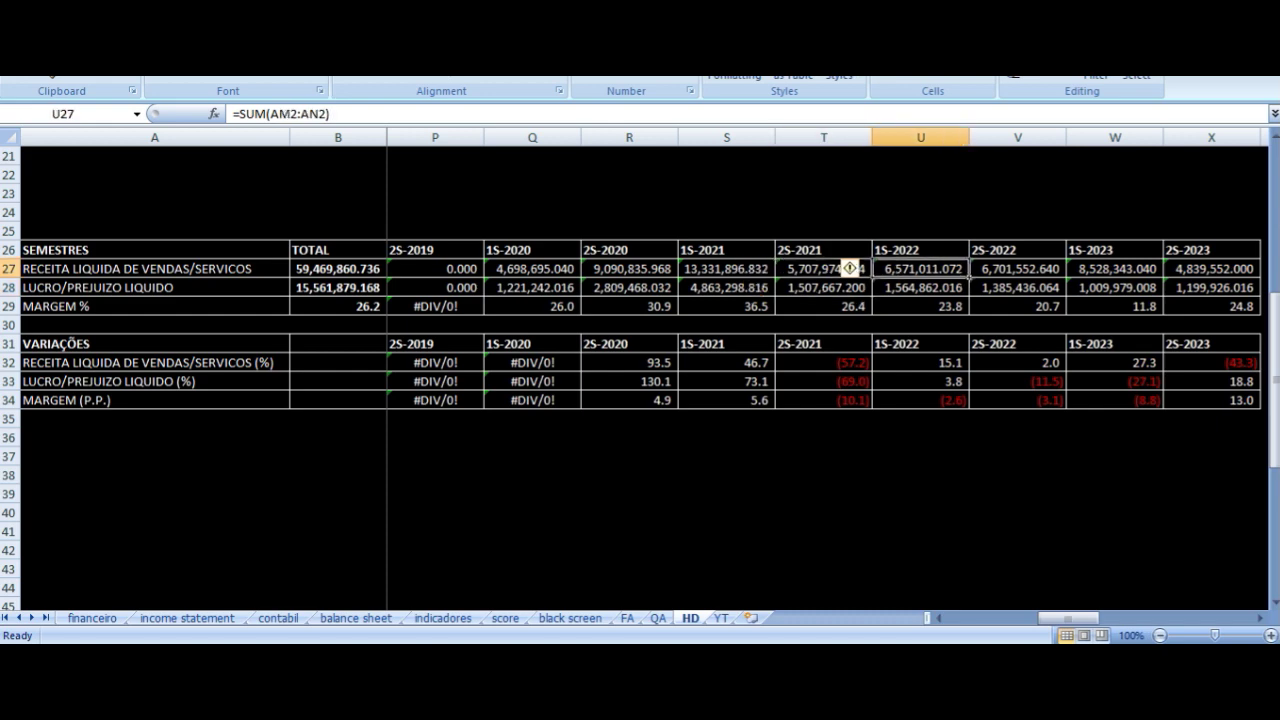
Go down to the ANOS table on the HD sheet and select its 2022 column heading
key(Down)
key(Down)
key(Down)
key(Down)
key(Down)
key(Down)
key(Down)
key(Down)
key(Down)
key(Down)
key(Down)
key(Down)
key(Home)
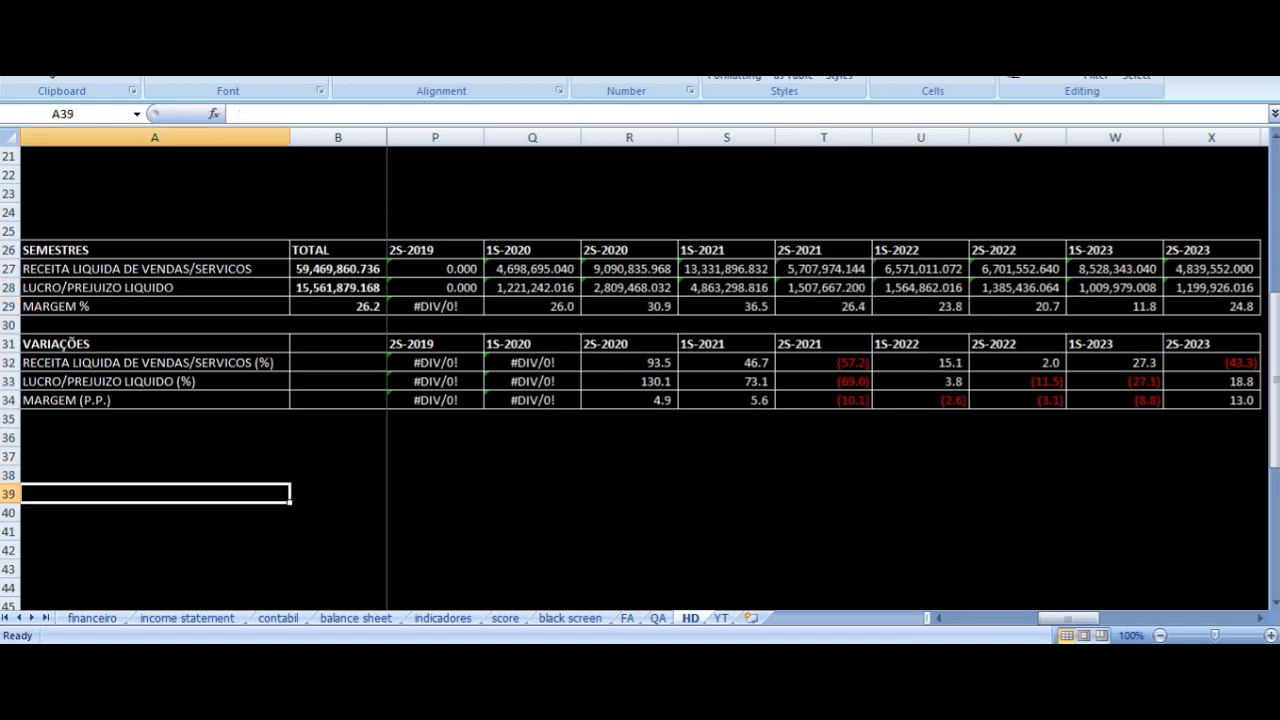
key(ctrl+Down)
key(Down)
key(Down)
key(Down)
key(Down)
key(Down)
key(Down)
key(Down)
key(Down)
key(Up)
key(Up)
key(Up)
key(Up)
key(Up)
key(Up)
key(Up)
key(Up)
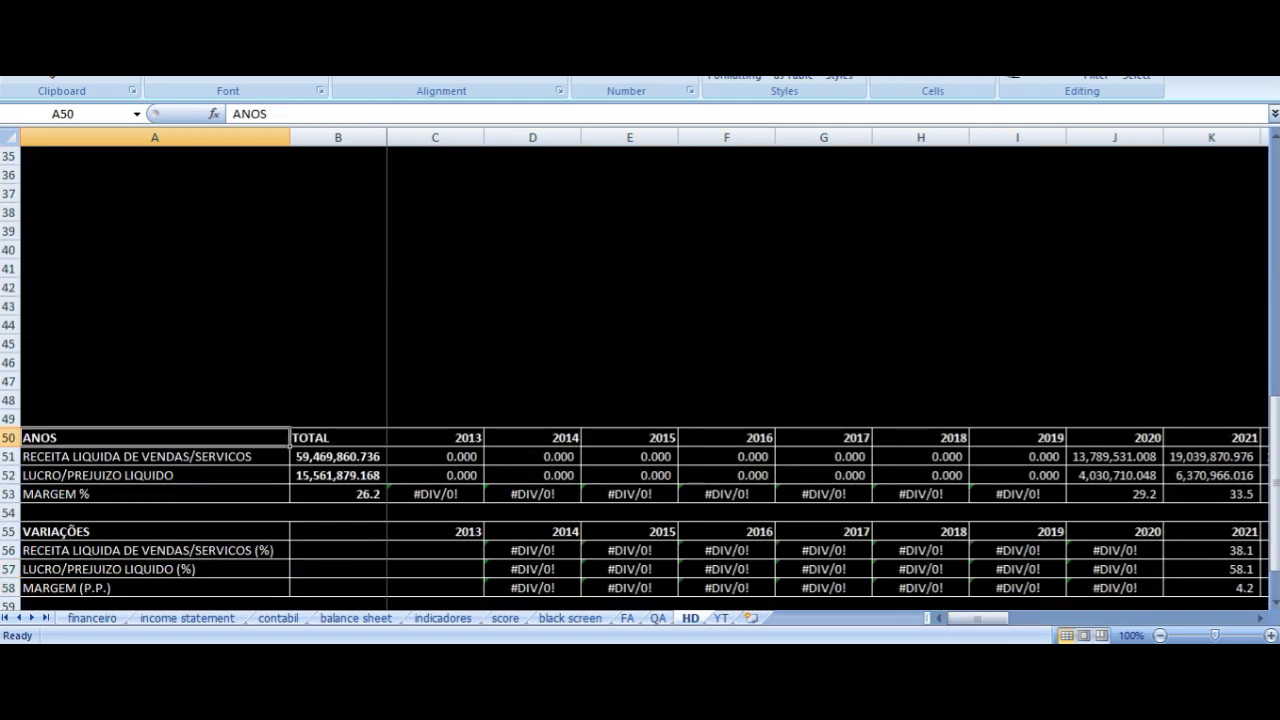
key(ctrl+Right)
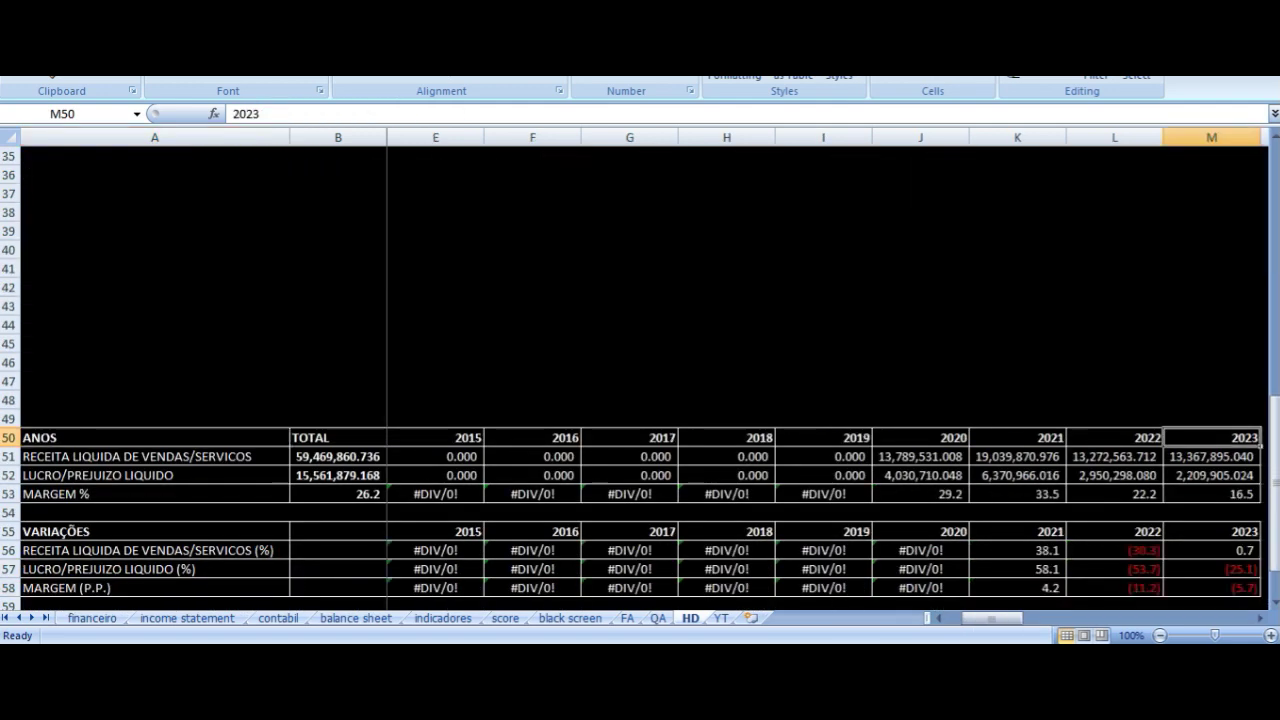
key(Left)
key(Left)
key(Right)
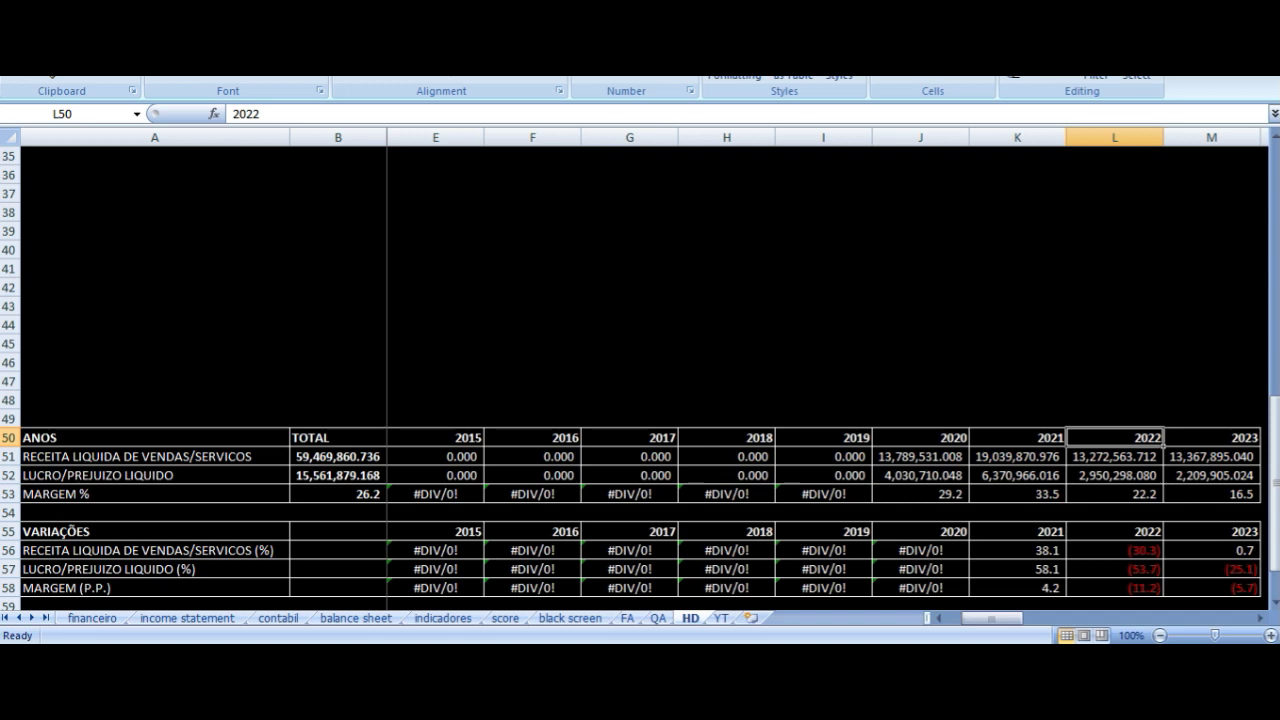
Check the 2022 net revenue in the ANOS table and its percentage change in the VARIAÇÕES table
key(Down)
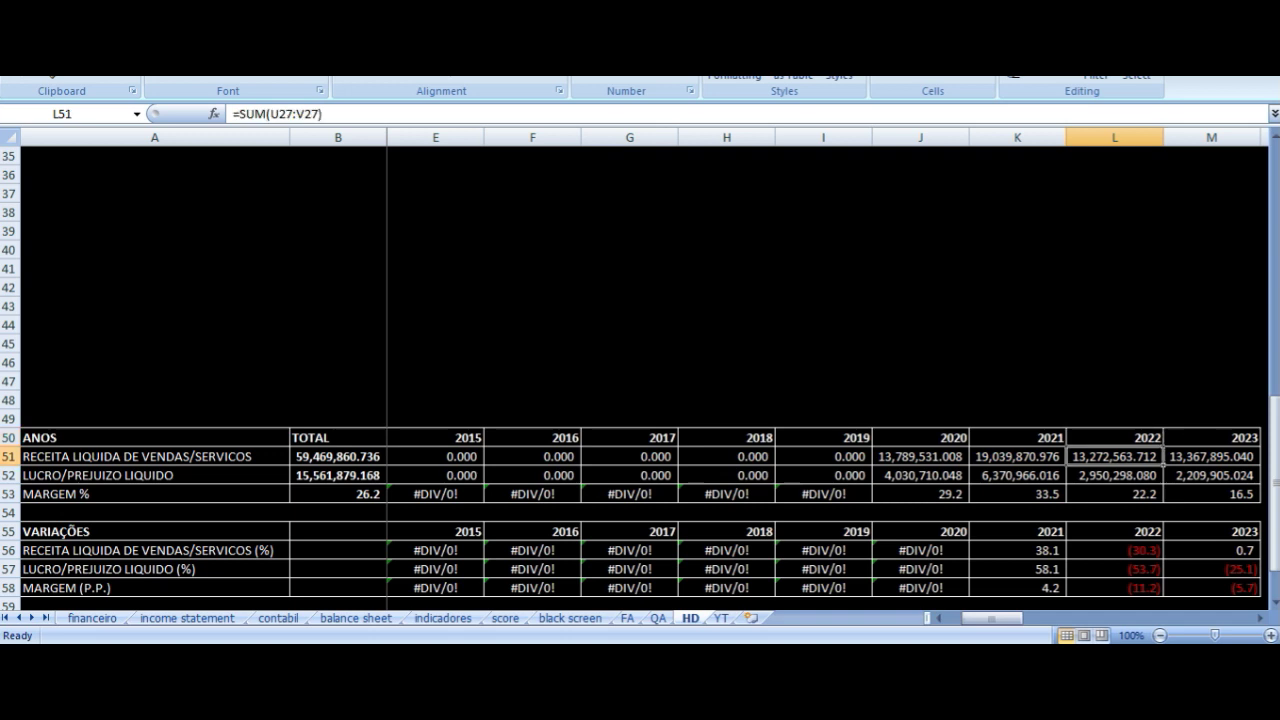
key(Down)
key(Down)
key(Down)
key(Down)
key(Down)
Check the 2022 net profit in the ANOS table and its percentage change in the VARIAÇÕES table
key(Up)
key(Up)
key(Up)
key(Up)
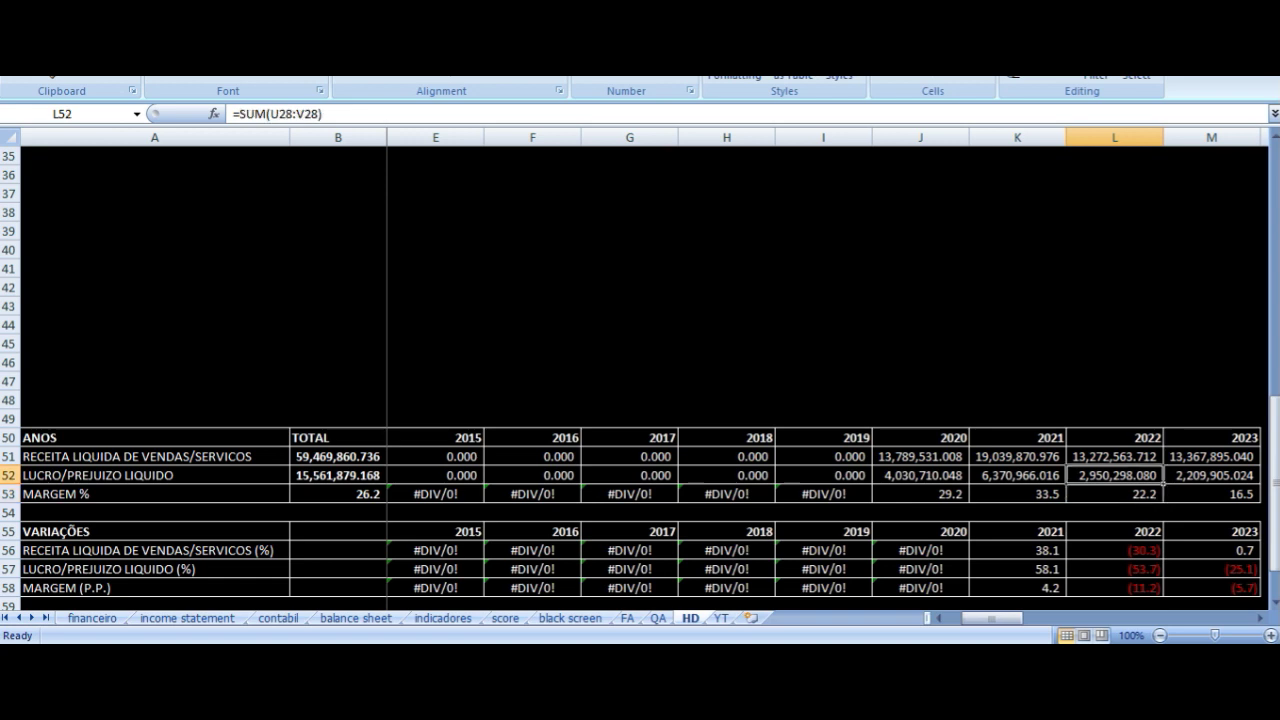
key(Down)
key(Down)
key(Down)
key(Down)
key(Down)
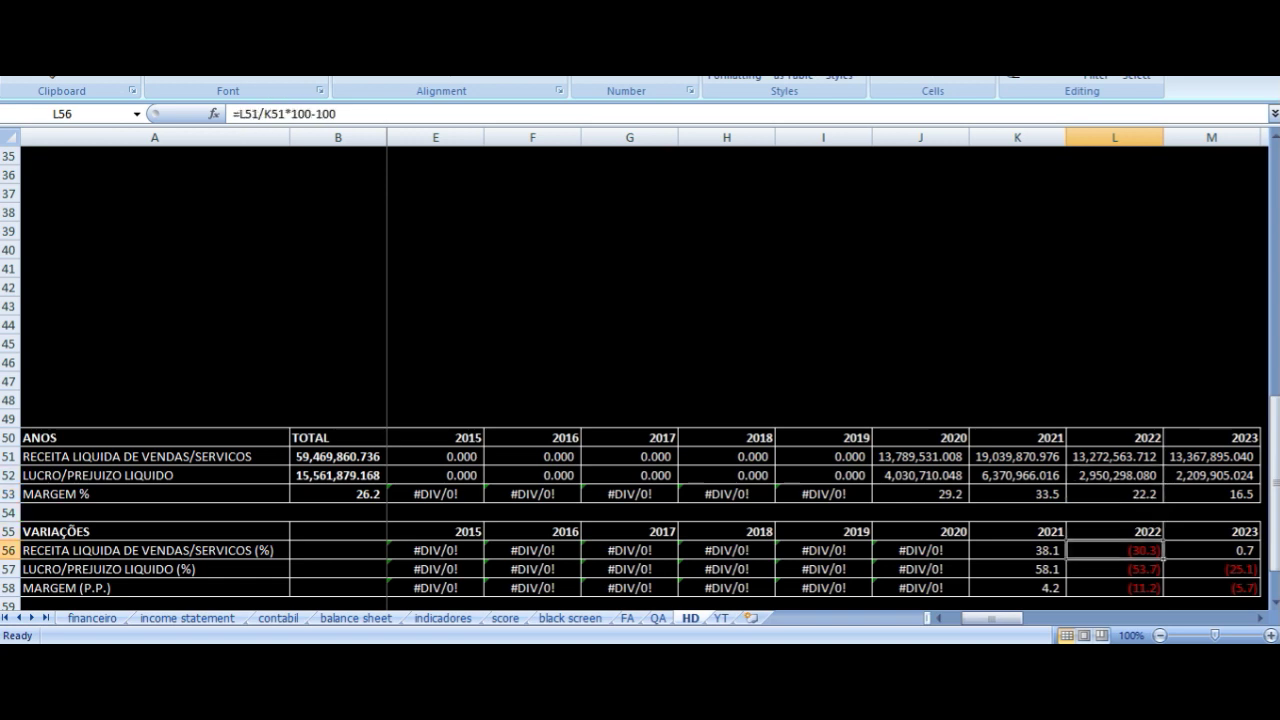
Compare the 2023 net revenue with 2022 in the ANOS table and check its percentage change
key(Up)
key(Up)
key(Up)
key(Up)
key(Up)
key(Up)
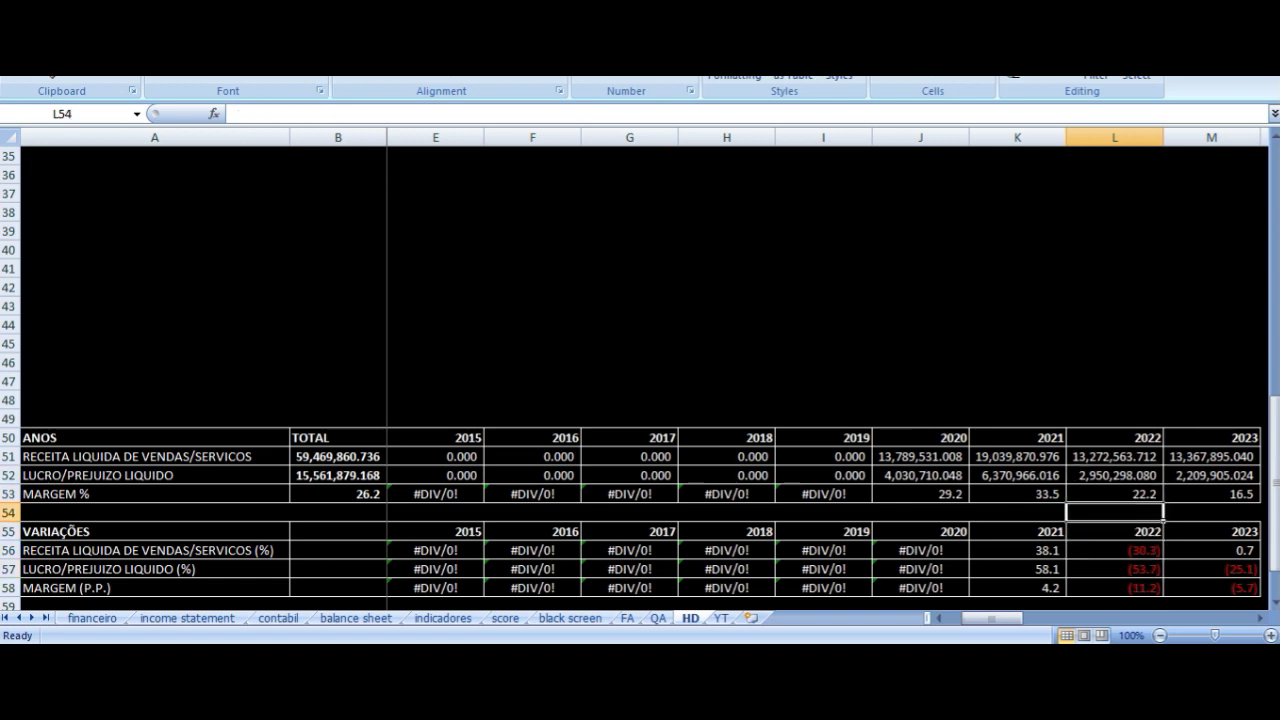
key(Right)
key(Up)
key(Down)
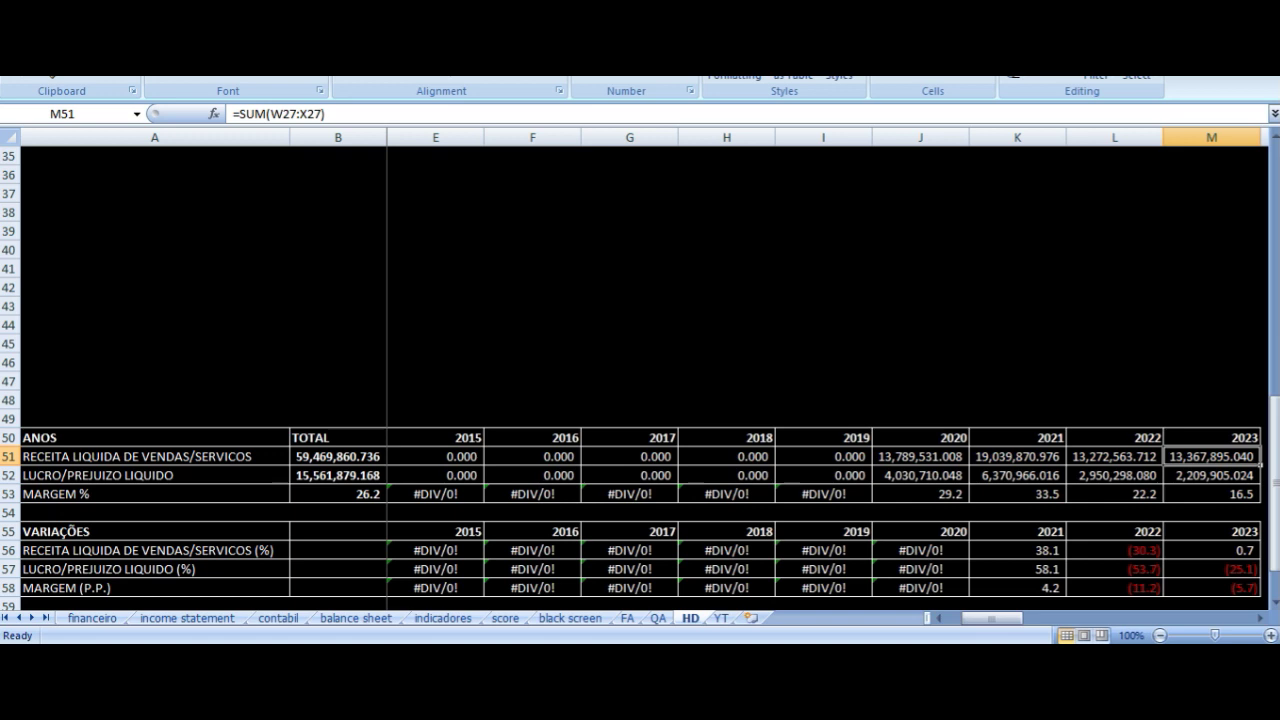
key(Left)
key(Right)
key(Down)
key(Down)
key(Down)
key(Down)
key(Down)
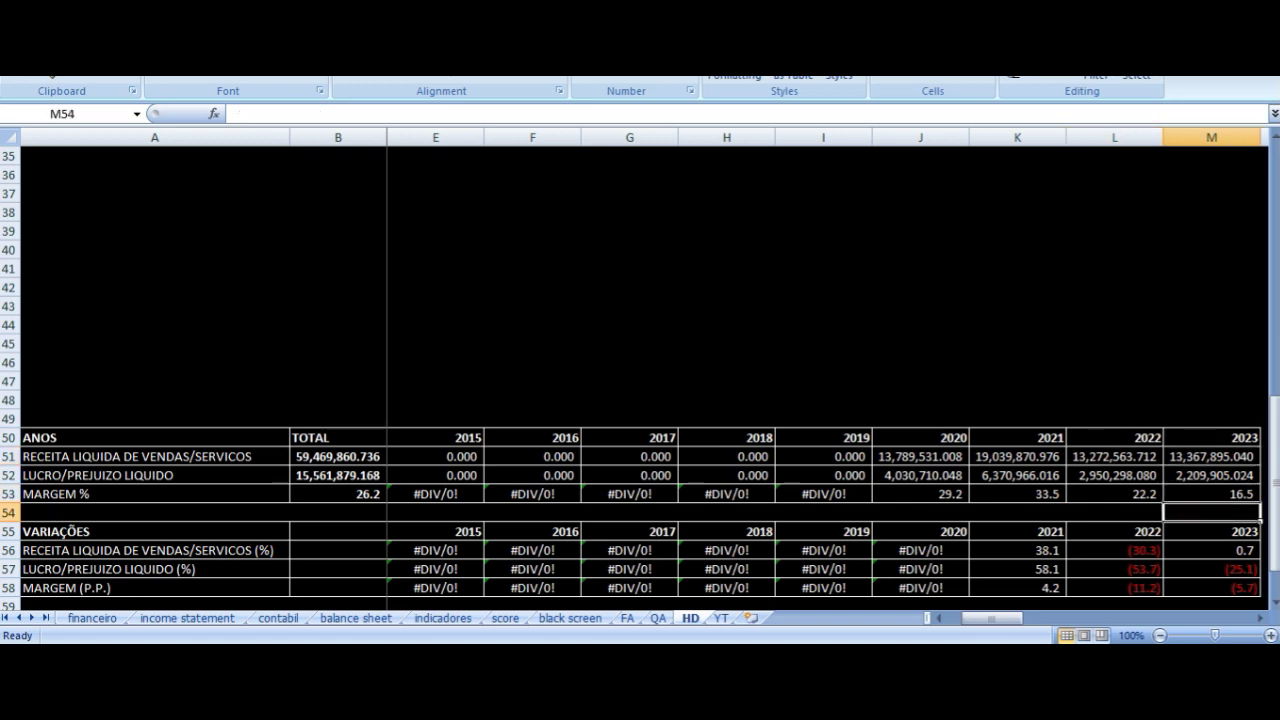
Compare the 2023 net profit with 2022 in the ANOS table and check its percentage change
key(Up)
key(Up)
key(Up)
key(Up)
key(Up)
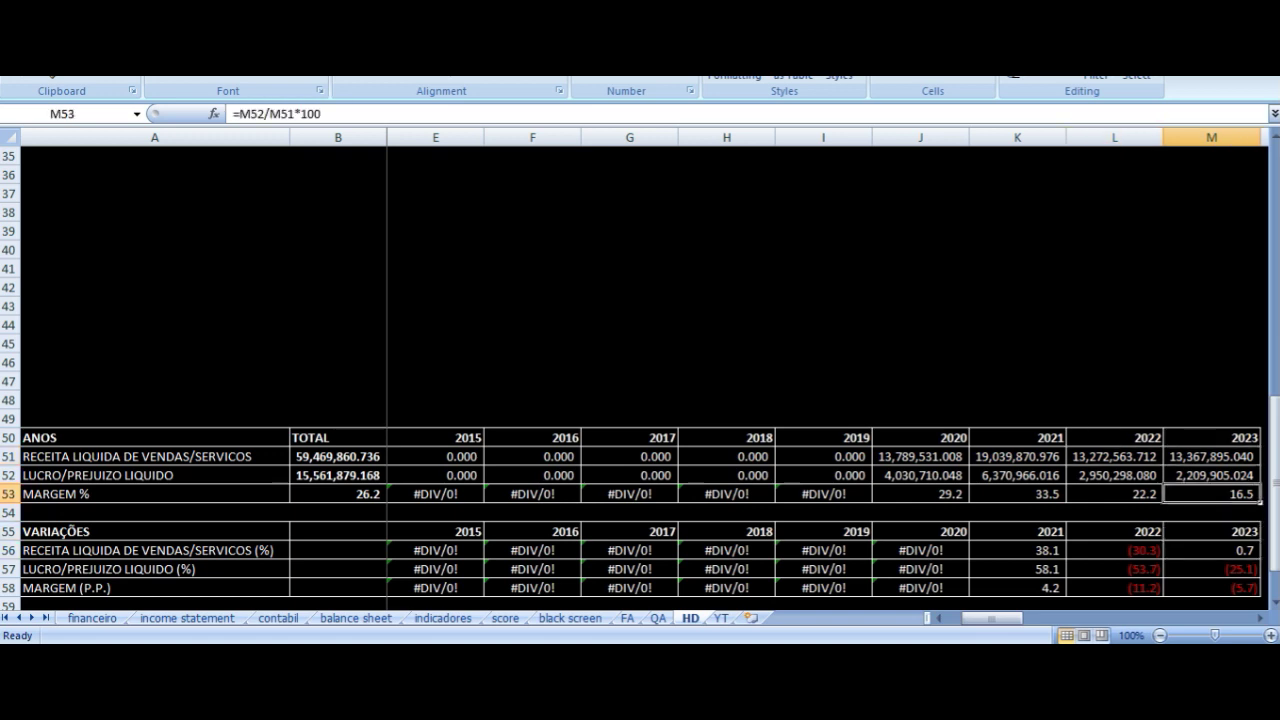
key(Left)
key(Right)
key(Down)
key(Down)
key(Down)
key(Down)
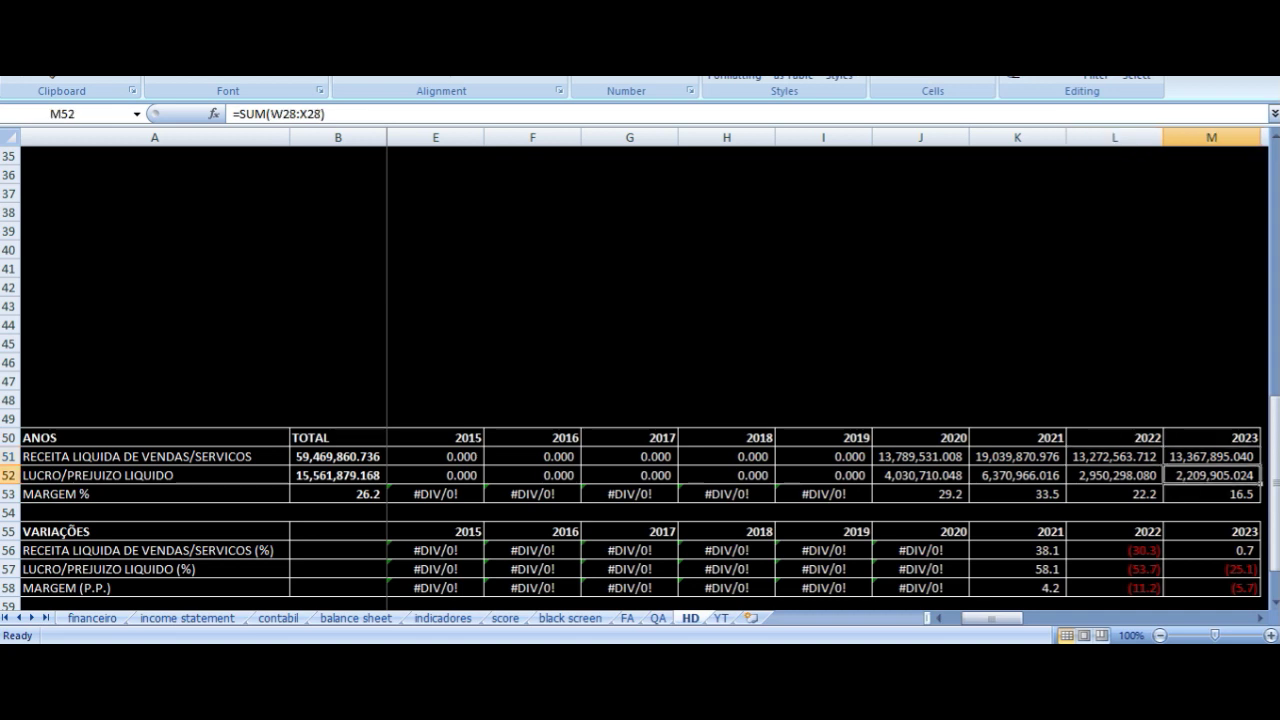
Review the 2023 column of the ANOS table again, down to the net revenue change in the VARIAÇÕES table
key(Up)
key(Up)
key(Up)
key(Down)
key(Down)
key(Down)
key(Down)
key(Down)
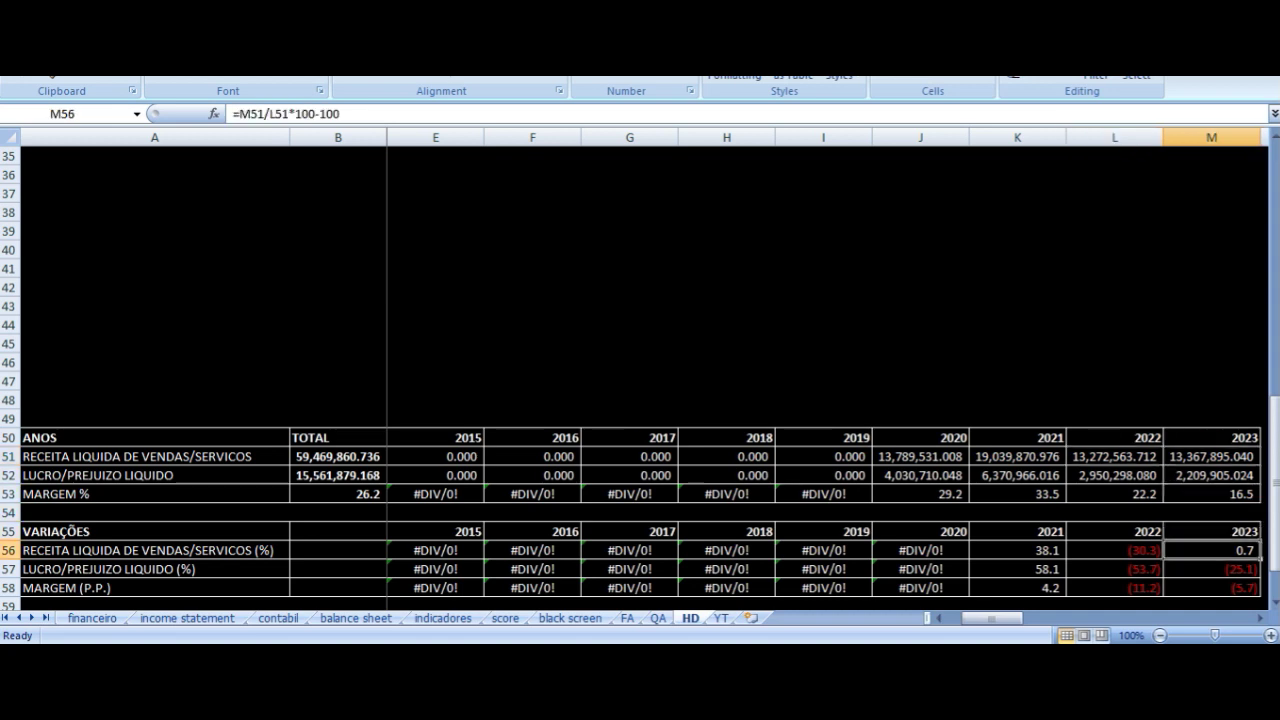
Compare the 2023 net profit with the 2022 one and check the 2023 net margin
key(Up)
key(Up)
key(Up)
key(Up)
key(Up)
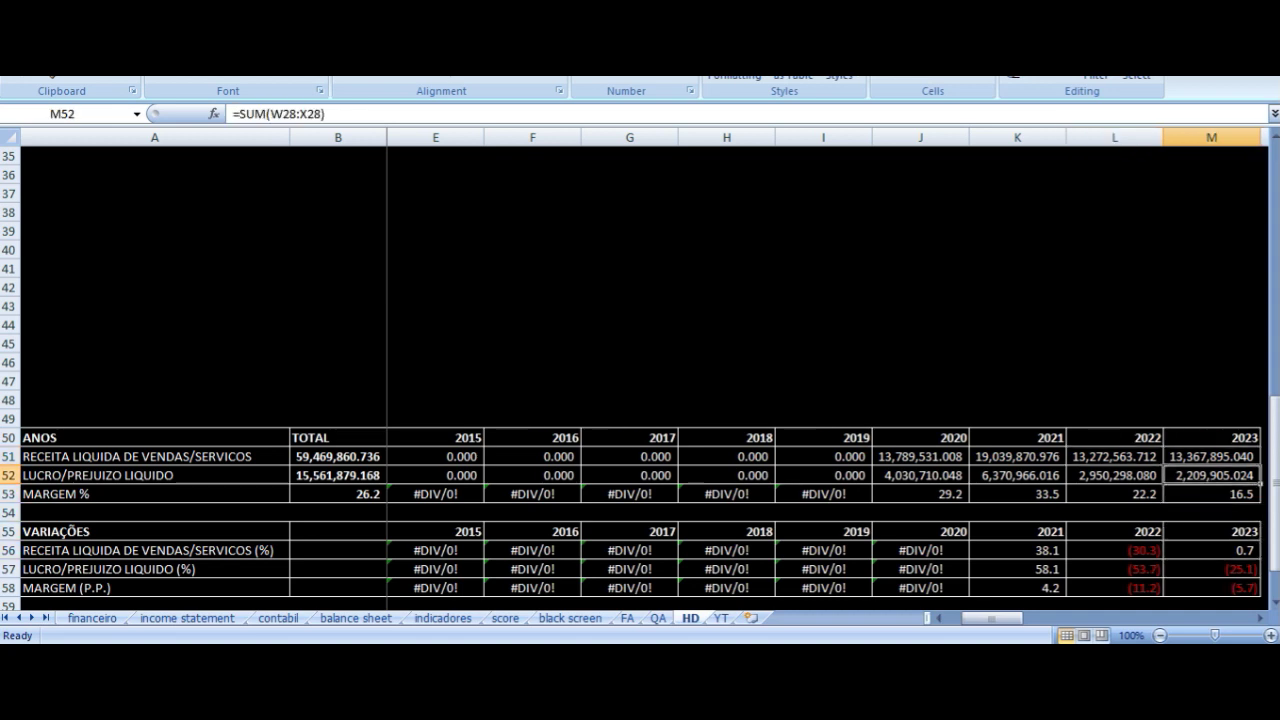
key(Left)
key(Right)
key(Down)
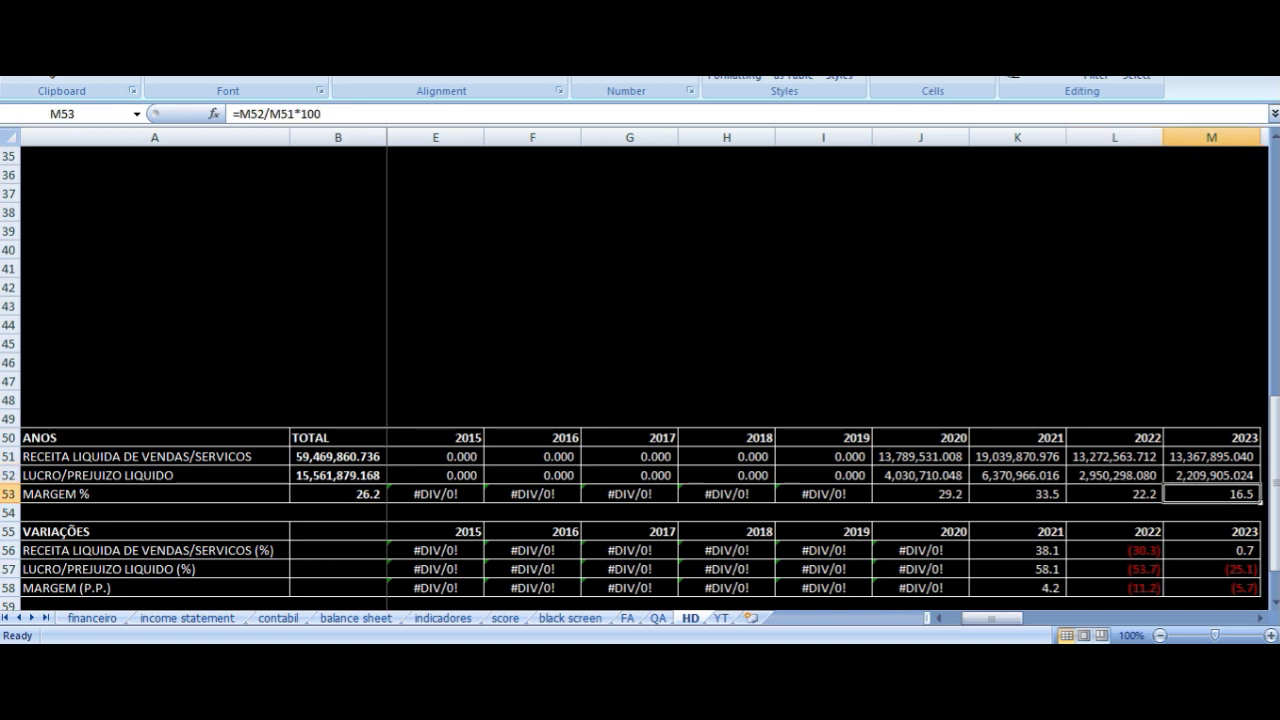
key(Up)
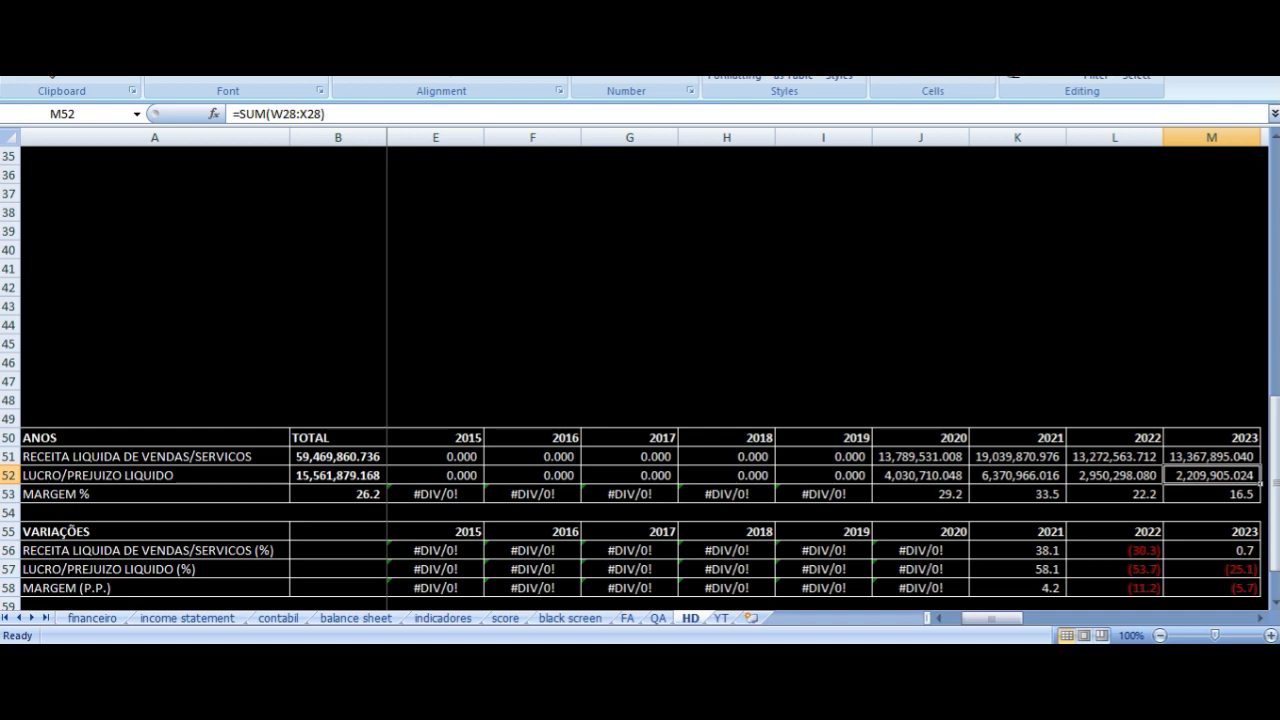
Compare both net revenue and net profit of 2023 with those of 2022 in the ANOS table
key(Up)
key(Left)
key(Right)
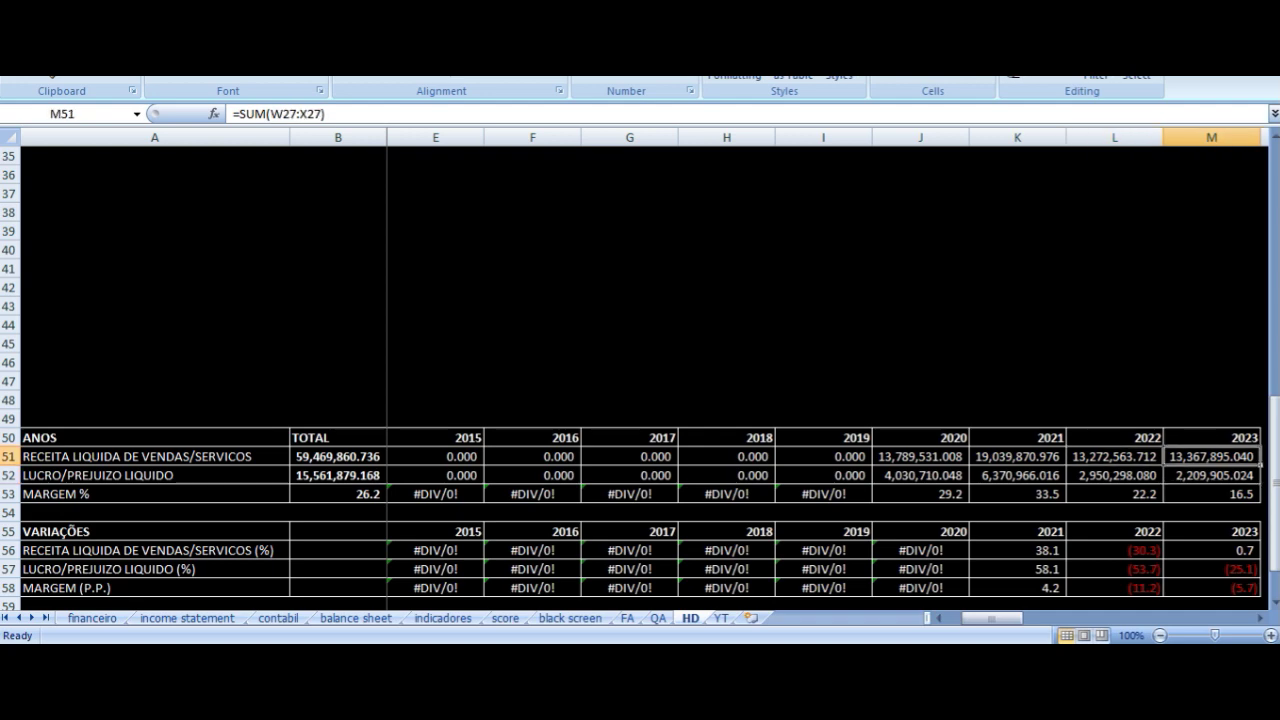
key(Down)
key(Left)
key(Right)
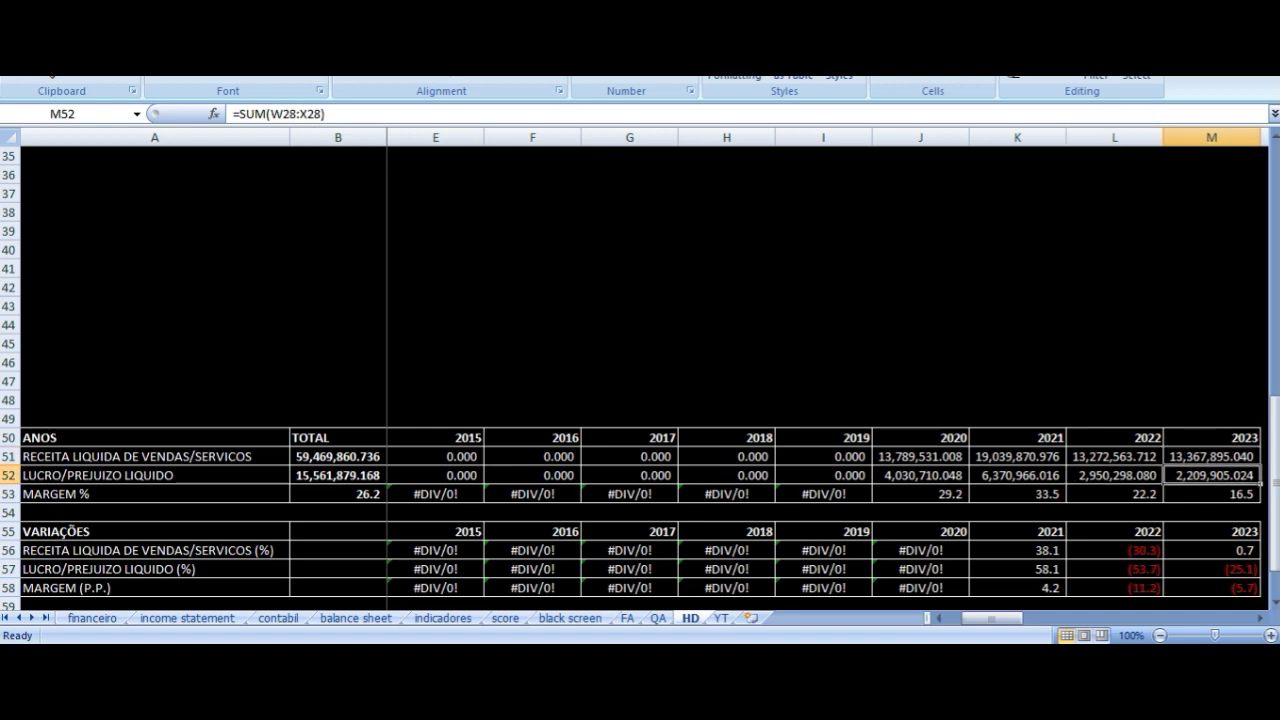
Open the YT sheet and select the CMIN heading in cell A1
click(721, 618)
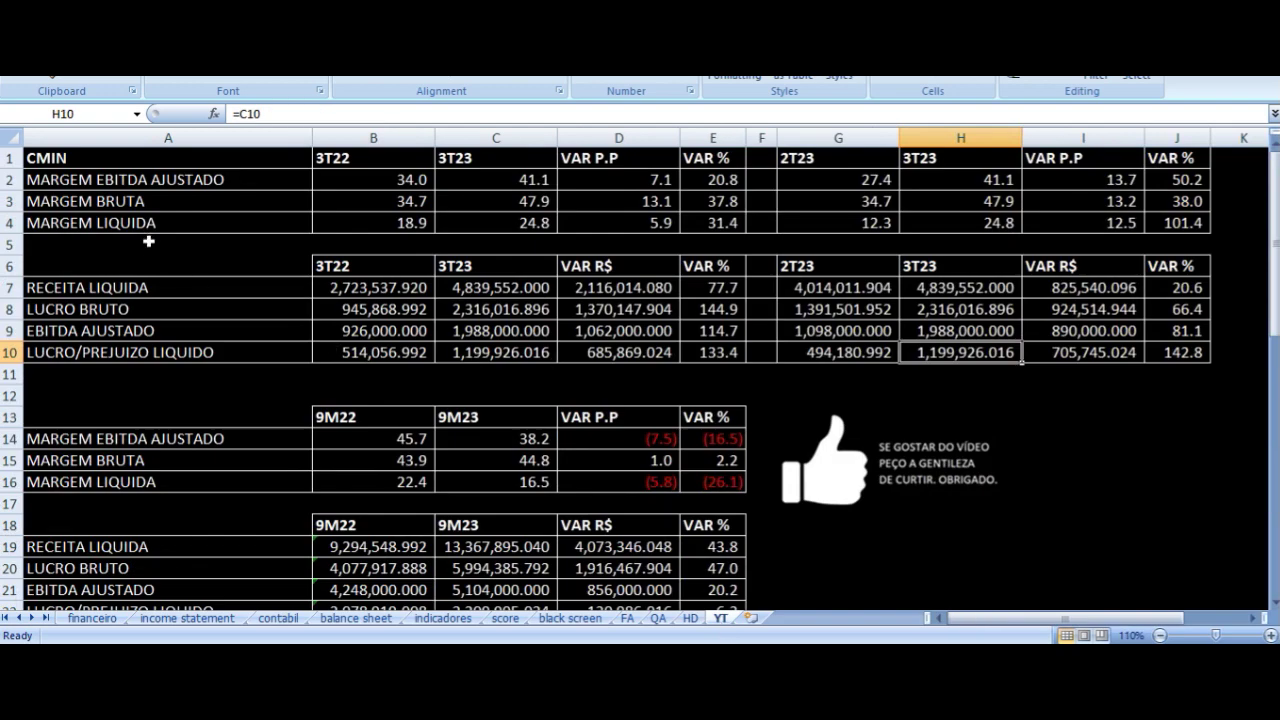
click(90, 163)
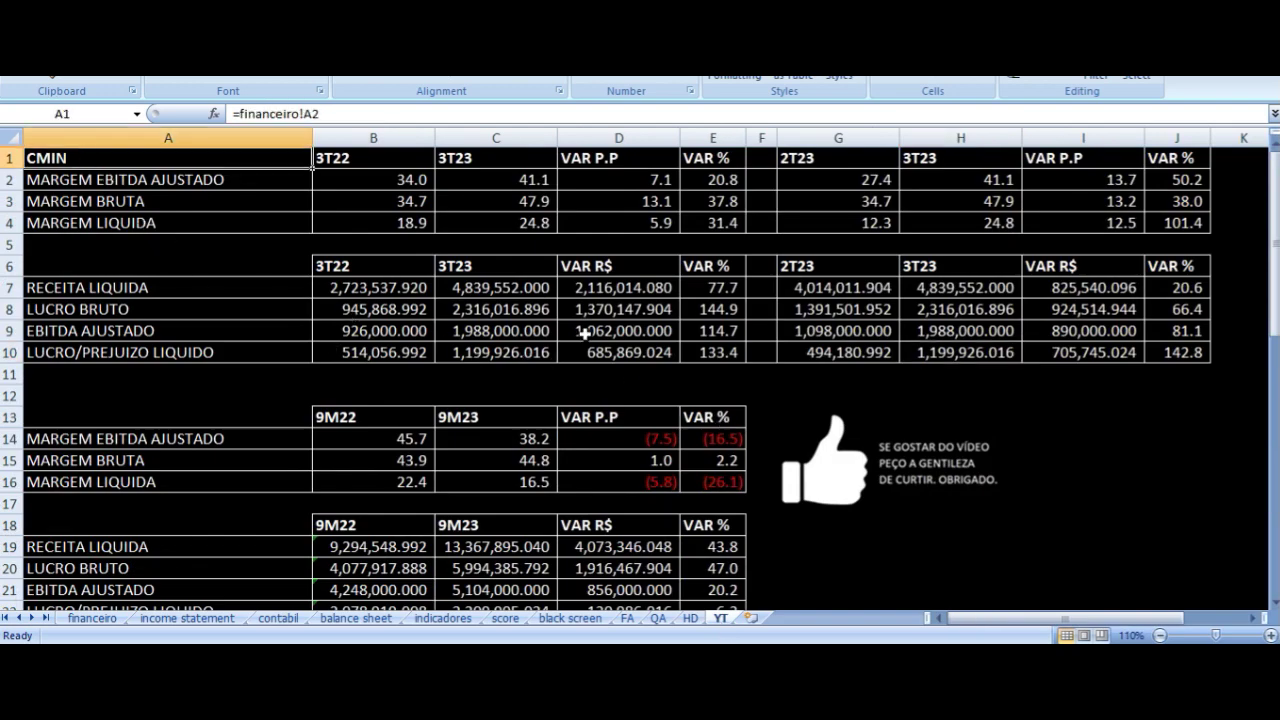